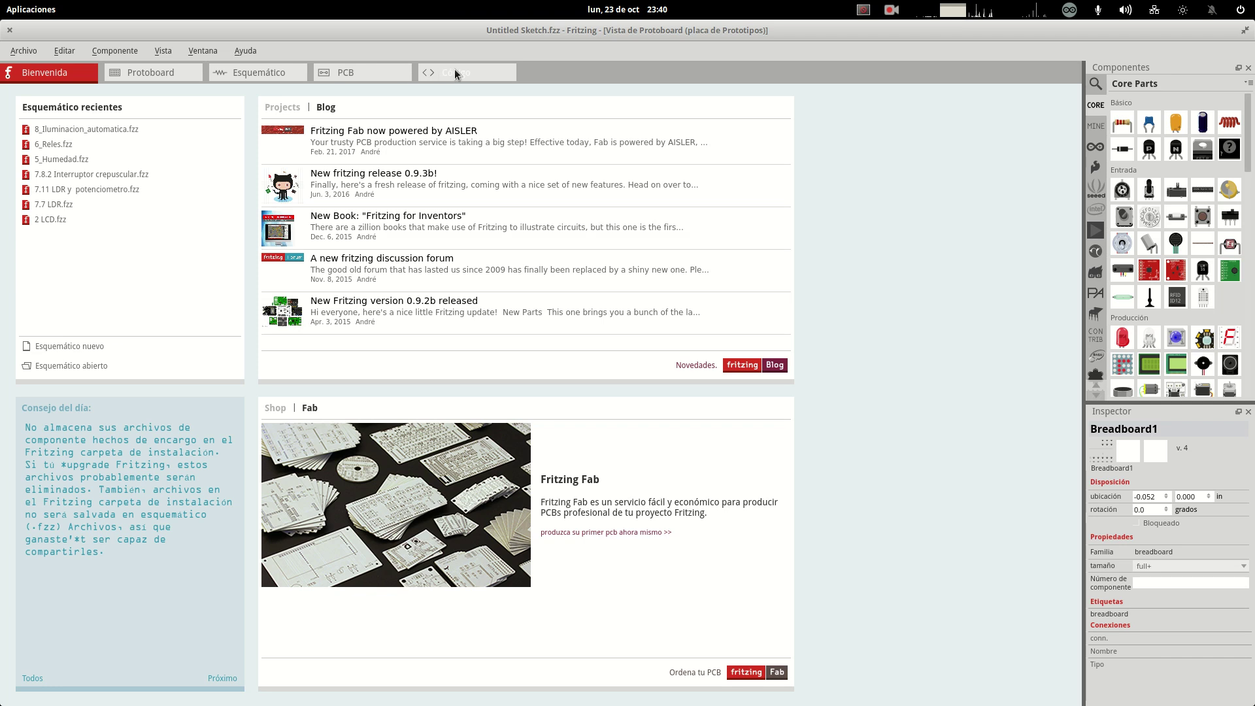
- Open the breadboard view and browse the Arduino, My Parts, SparkFun, Intel, Seeed Studio and Analog Devices part libraries
left_click(171, 71)
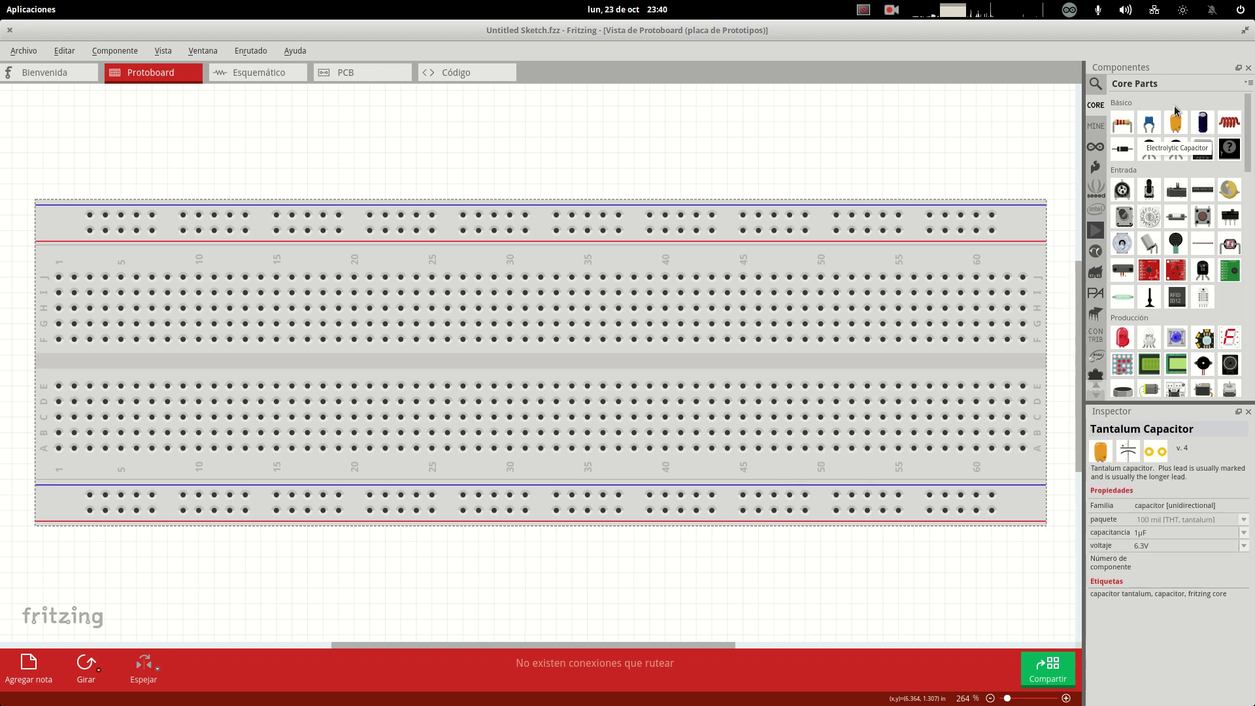
left_click(1096, 129)
left_click(1096, 150)
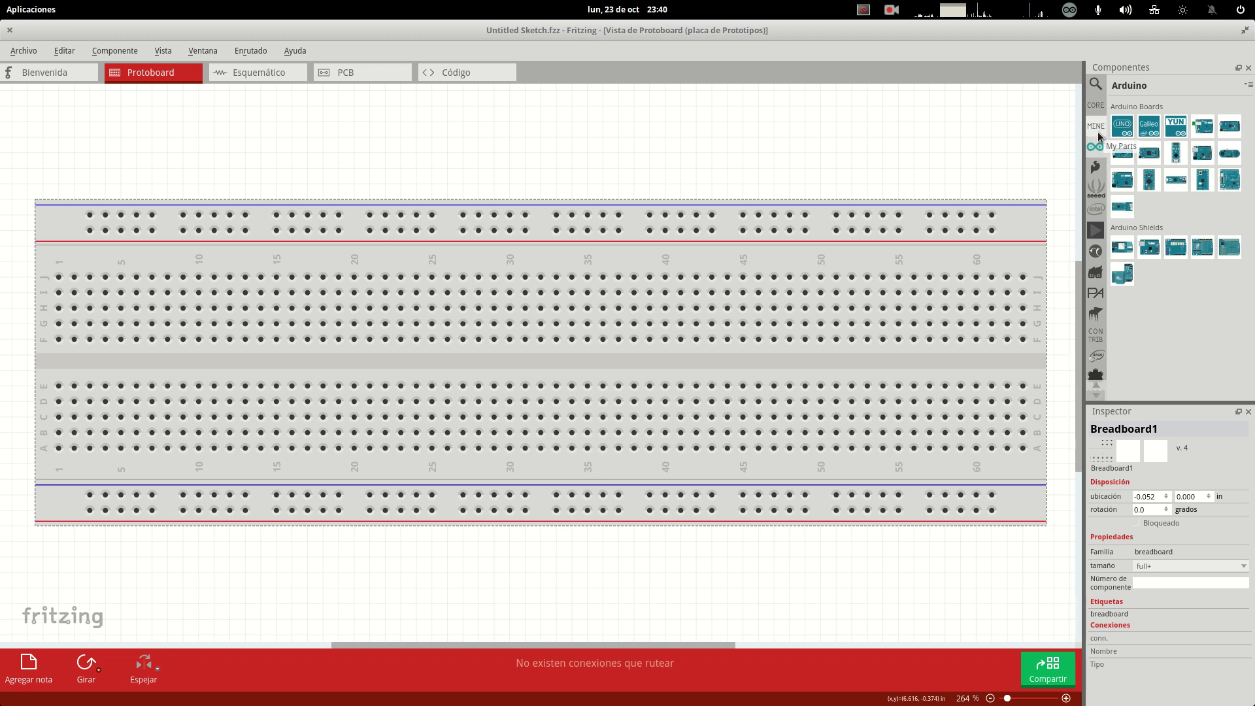
left_click(1096, 132)
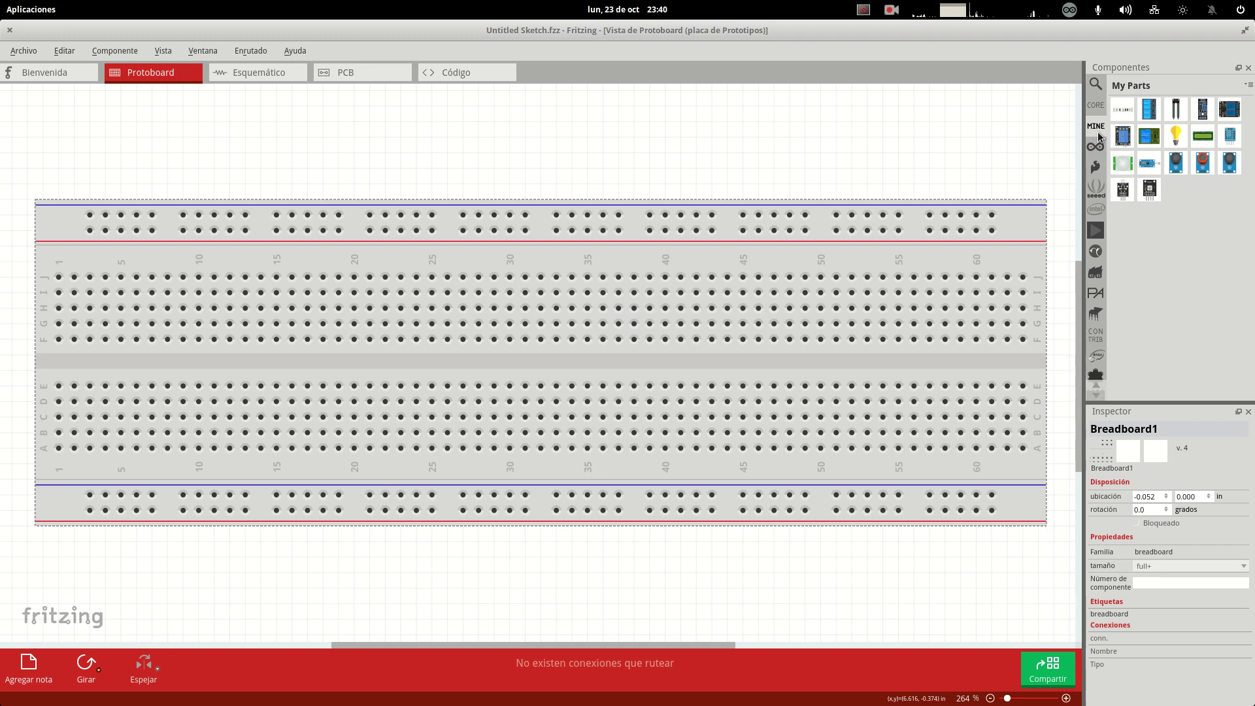
left_click(1097, 169)
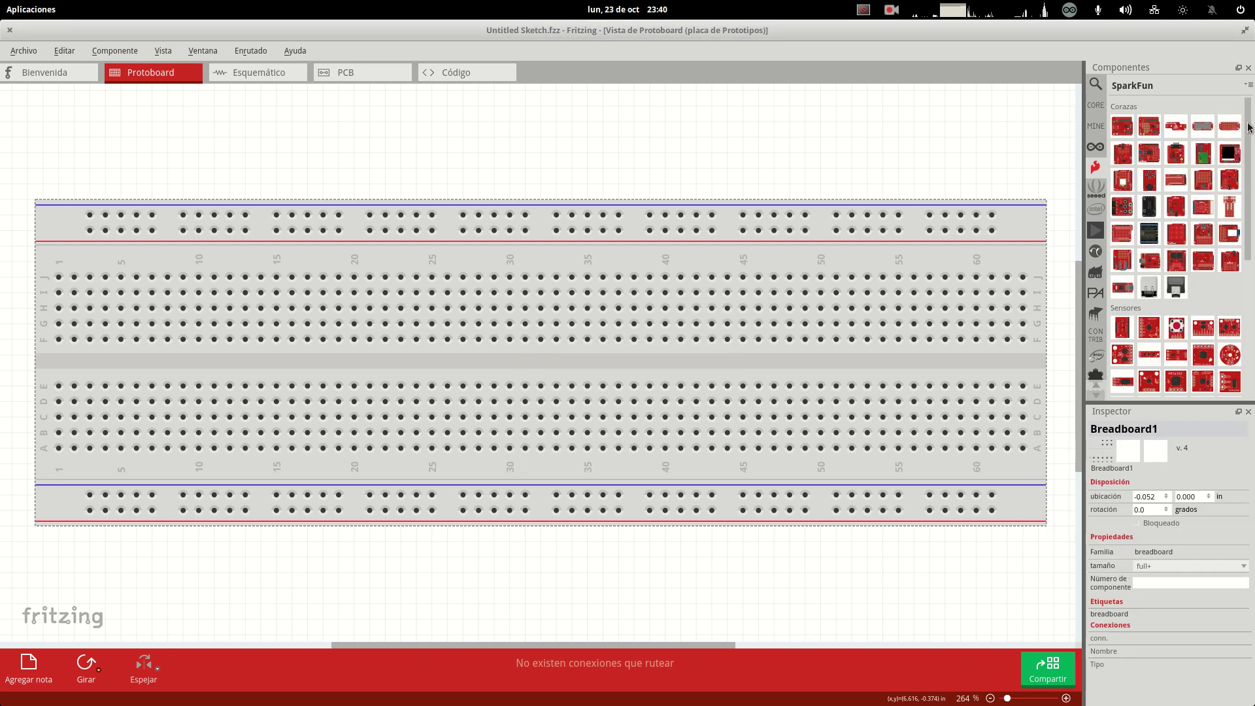
left_click(1101, 212)
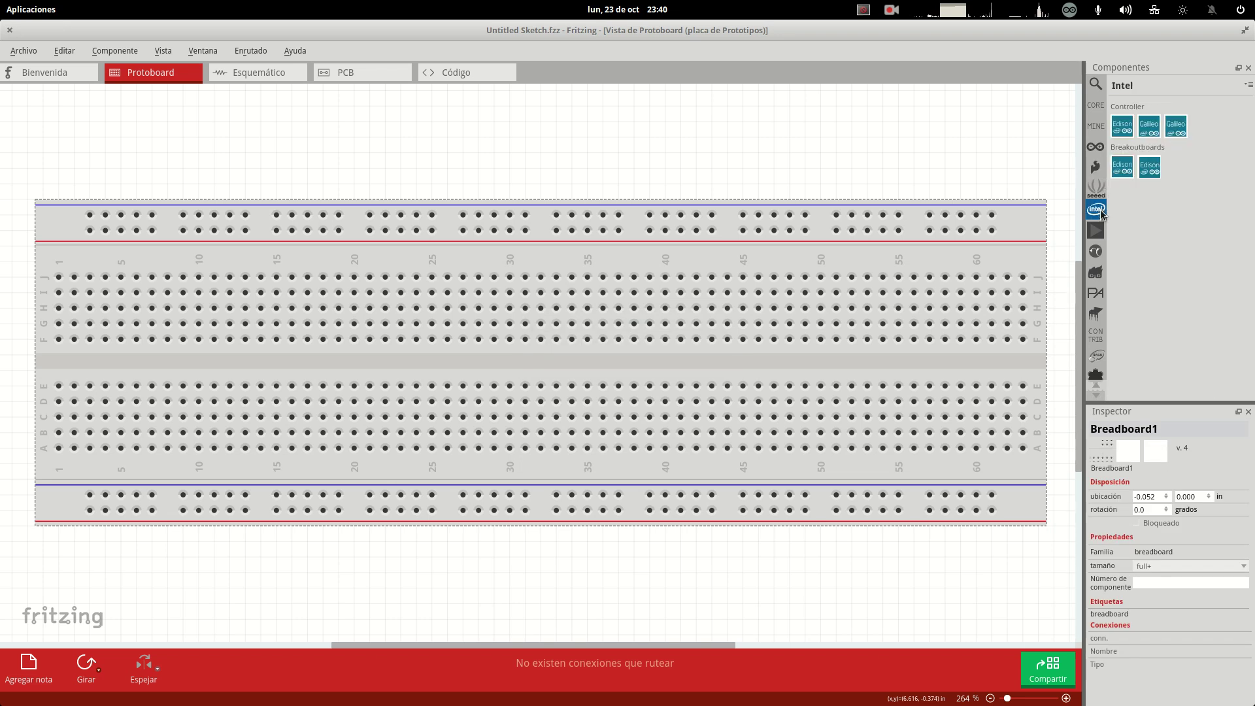
left_click(1097, 188)
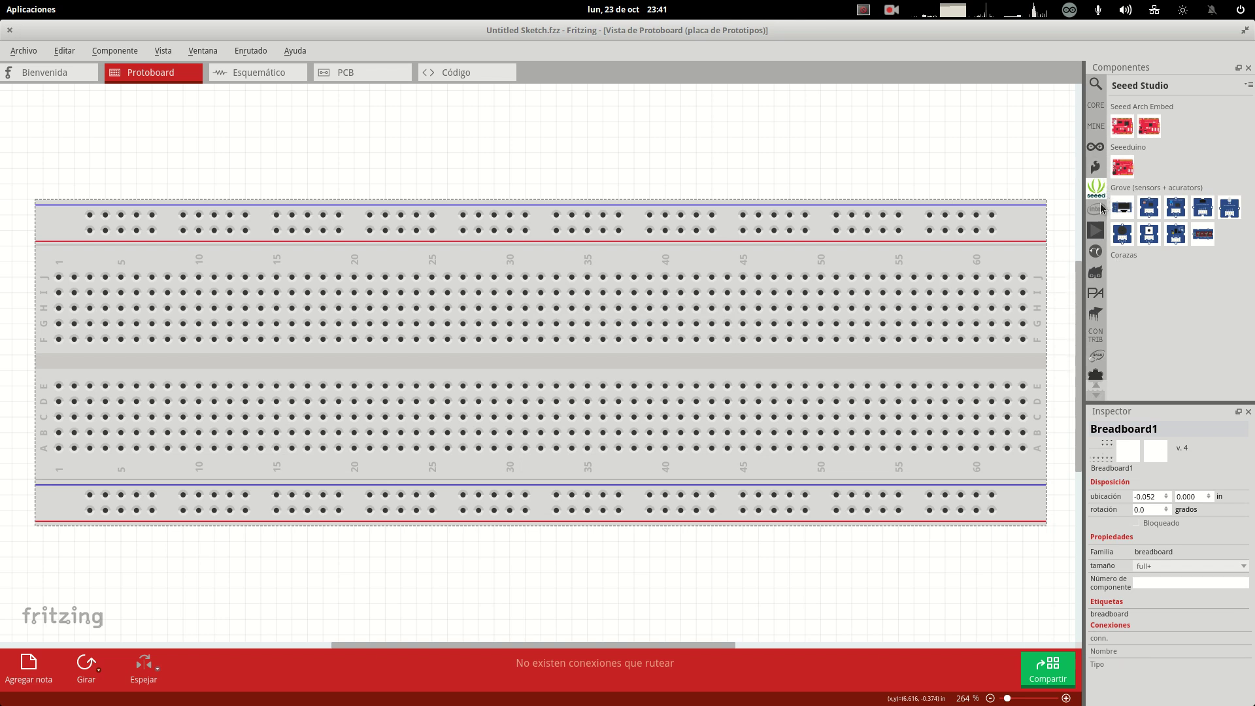
left_click(1095, 230)
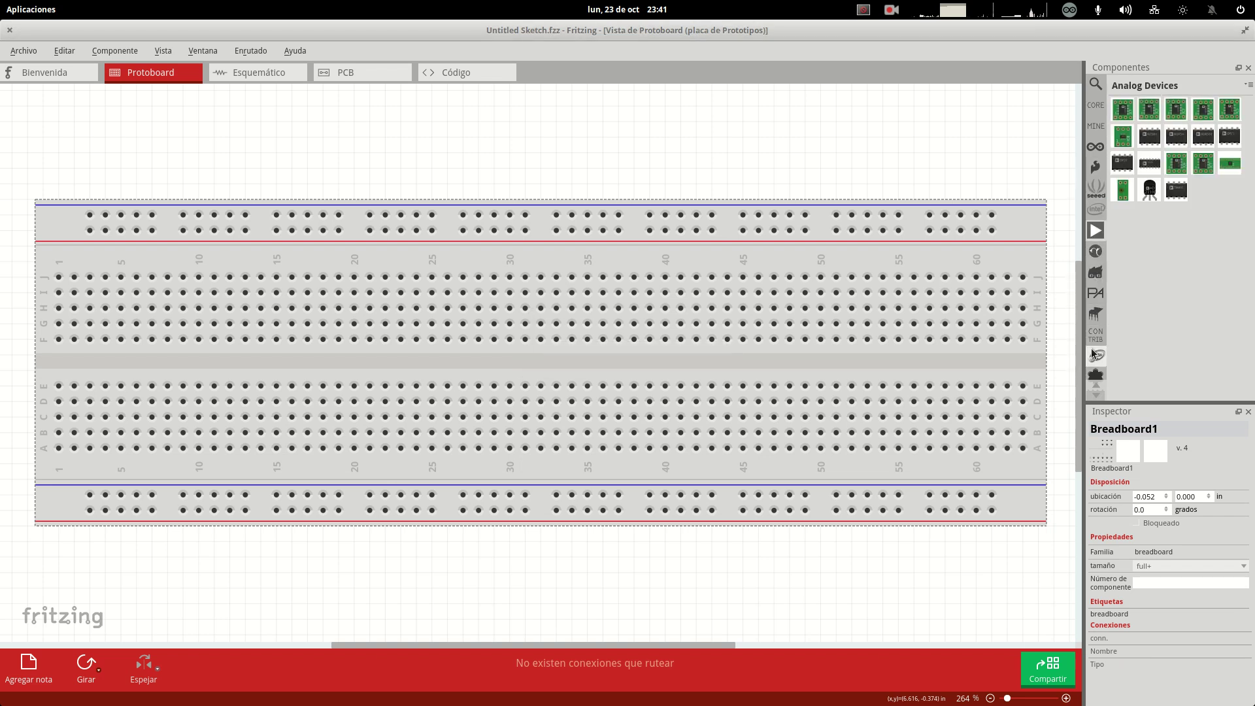
- Browse the SparkFun-Electromechanical, SparkFun-Etc. and SparkFun-DiscreteSemi part libraries
left_click(1096, 396)
left_click(1097, 397)
left_click(1097, 397)
left_click(1096, 396)
left_click(1097, 397)
left_click(1097, 397)
left_click(1097, 396)
left_click(1097, 397)
left_click(1097, 397)
left_click(1097, 289)
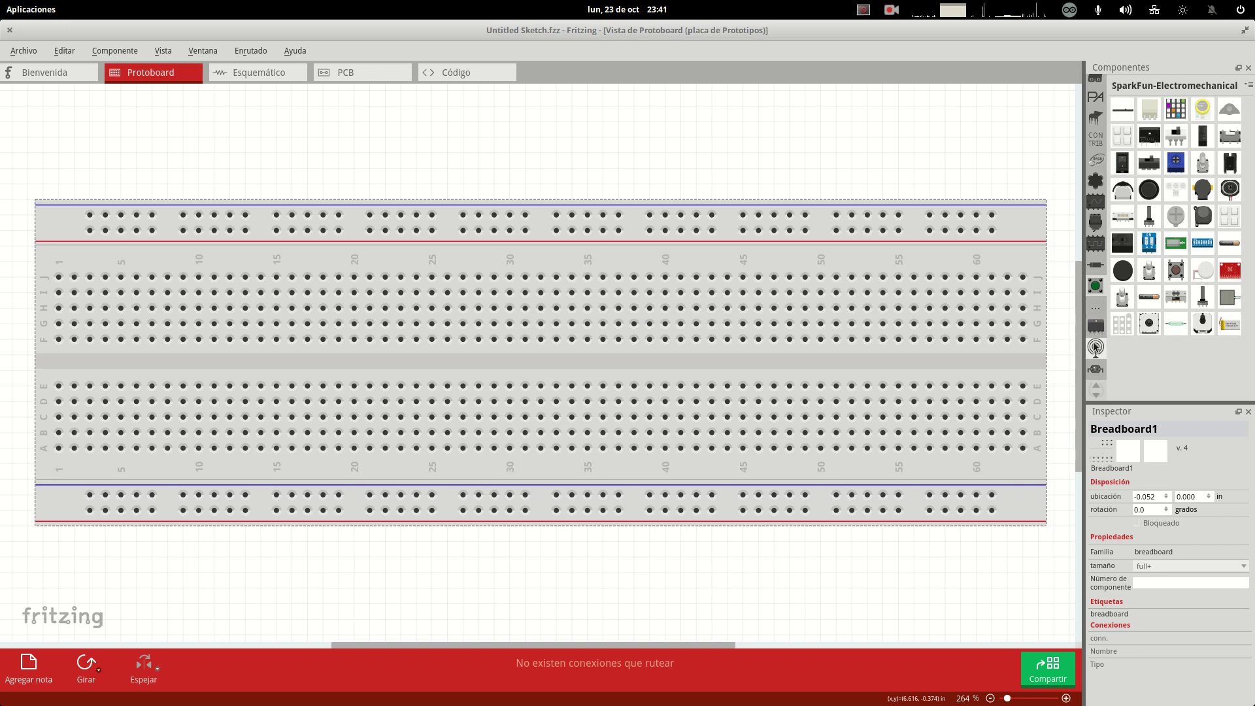
left_click(1098, 310)
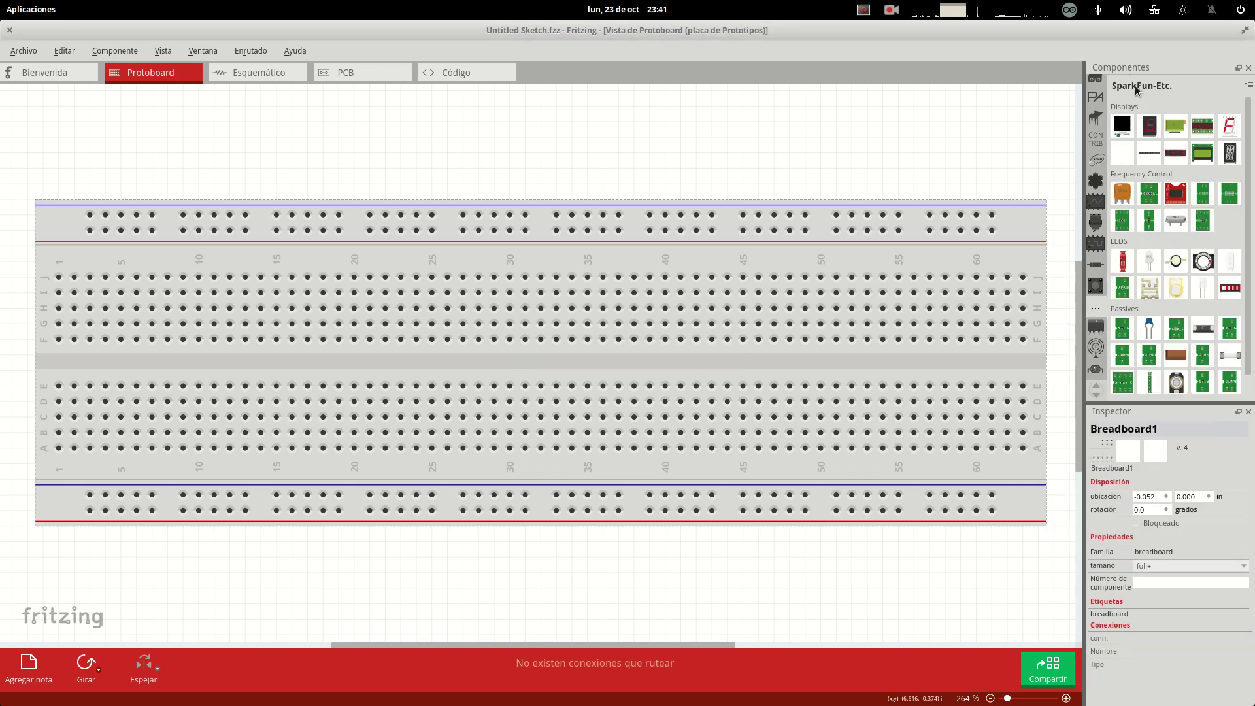
left_click(1096, 265)
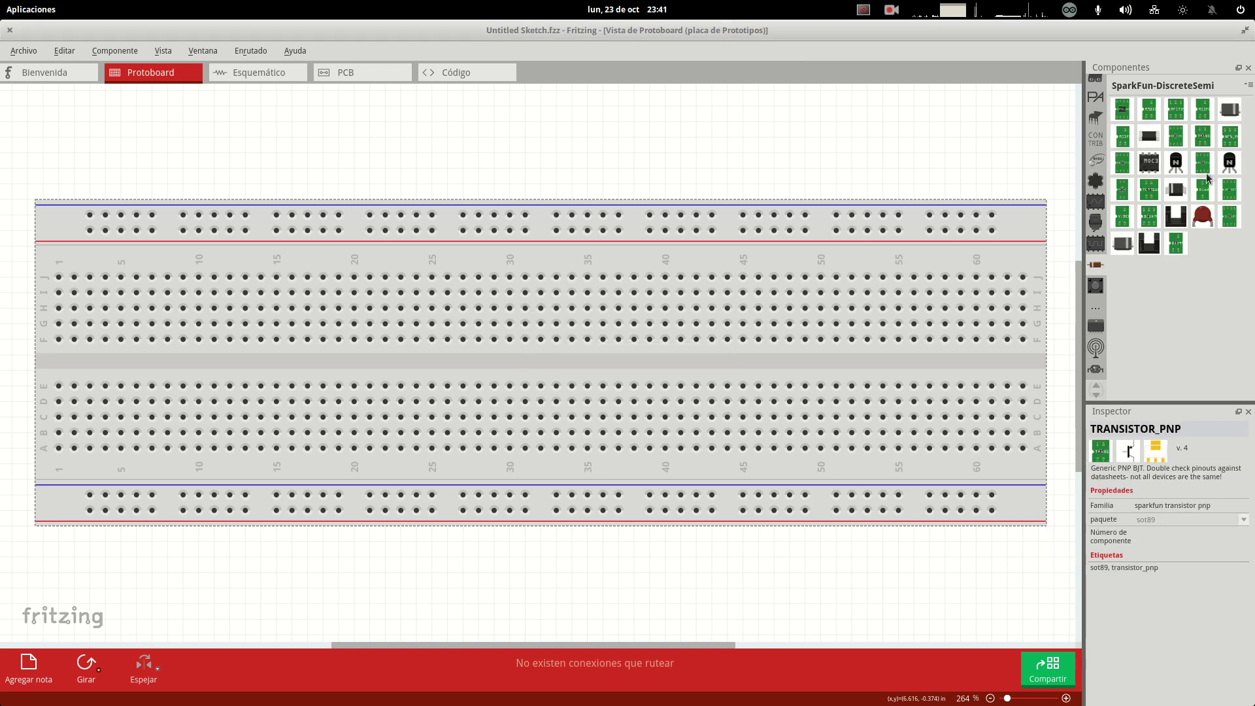
- Examine parts in the SparkFun-RF library, reading the full description of the SparkFun ESP8266 Thing in an enlarged Inspector
left_click(1098, 350)
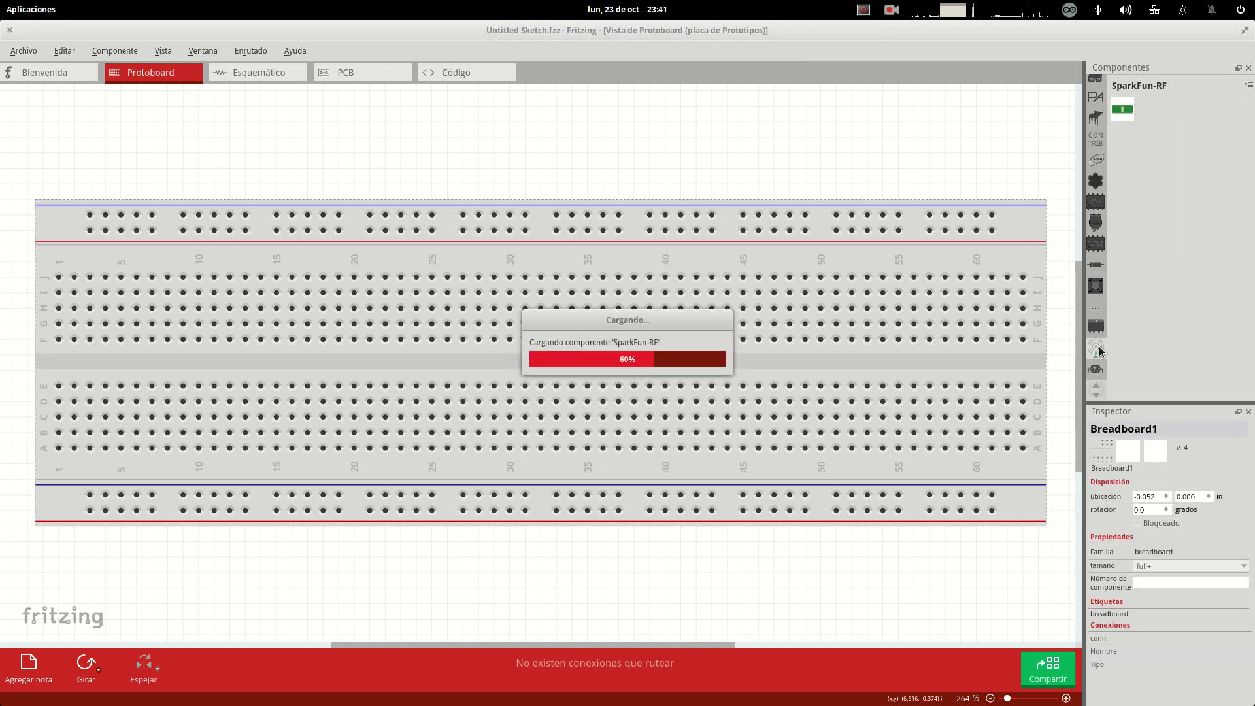
mouse_move(1206, 206)
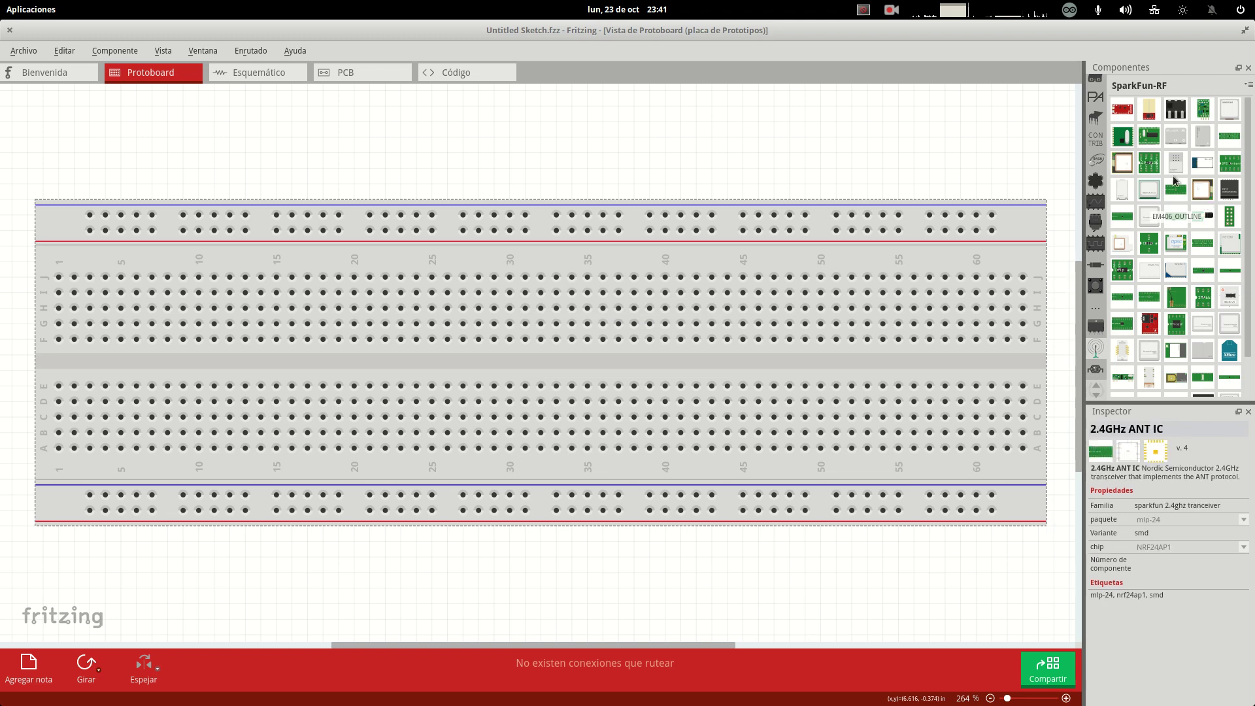
mouse_move(1126, 110)
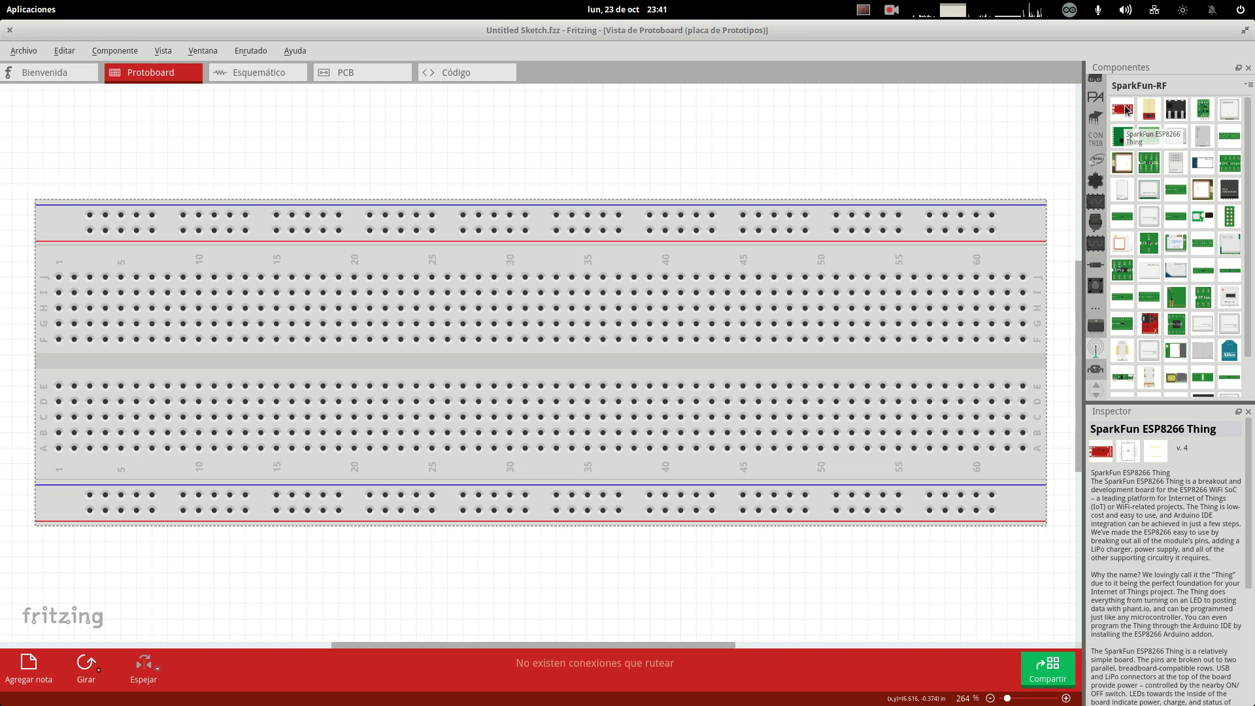
left_click_drag(1163, 406, 1179, 217)
mouse_move(1148, 129)
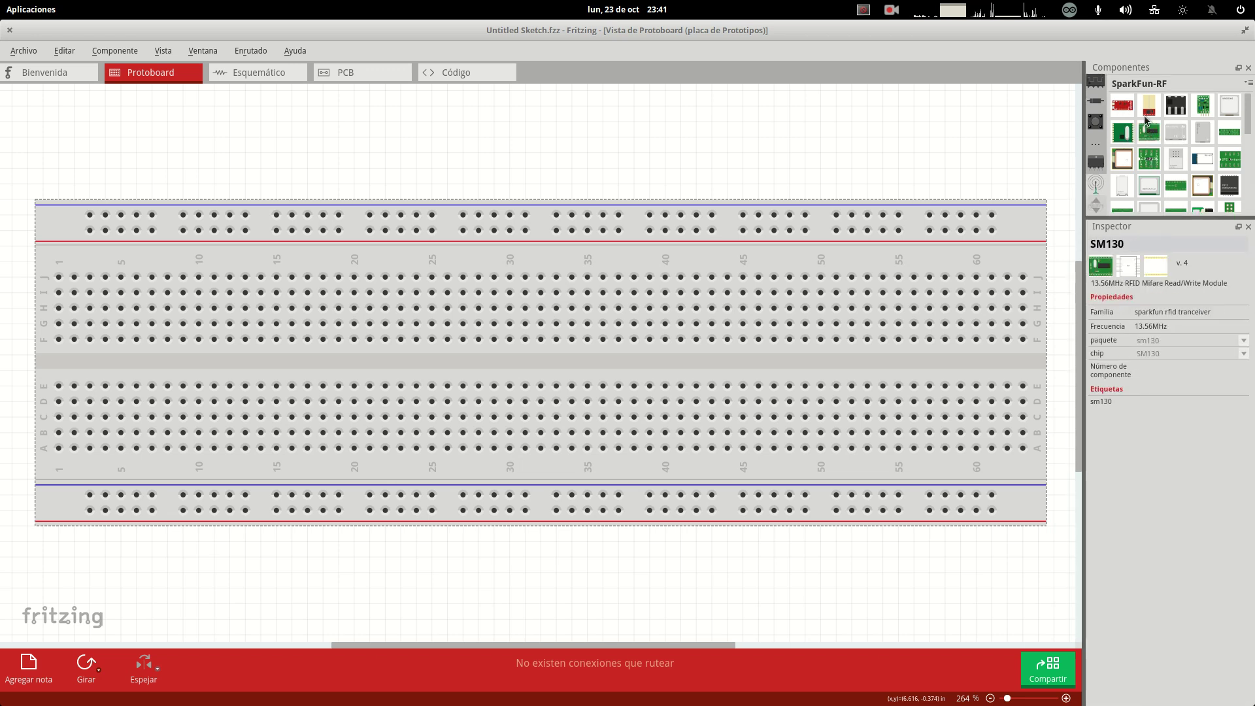
mouse_move(1121, 105)
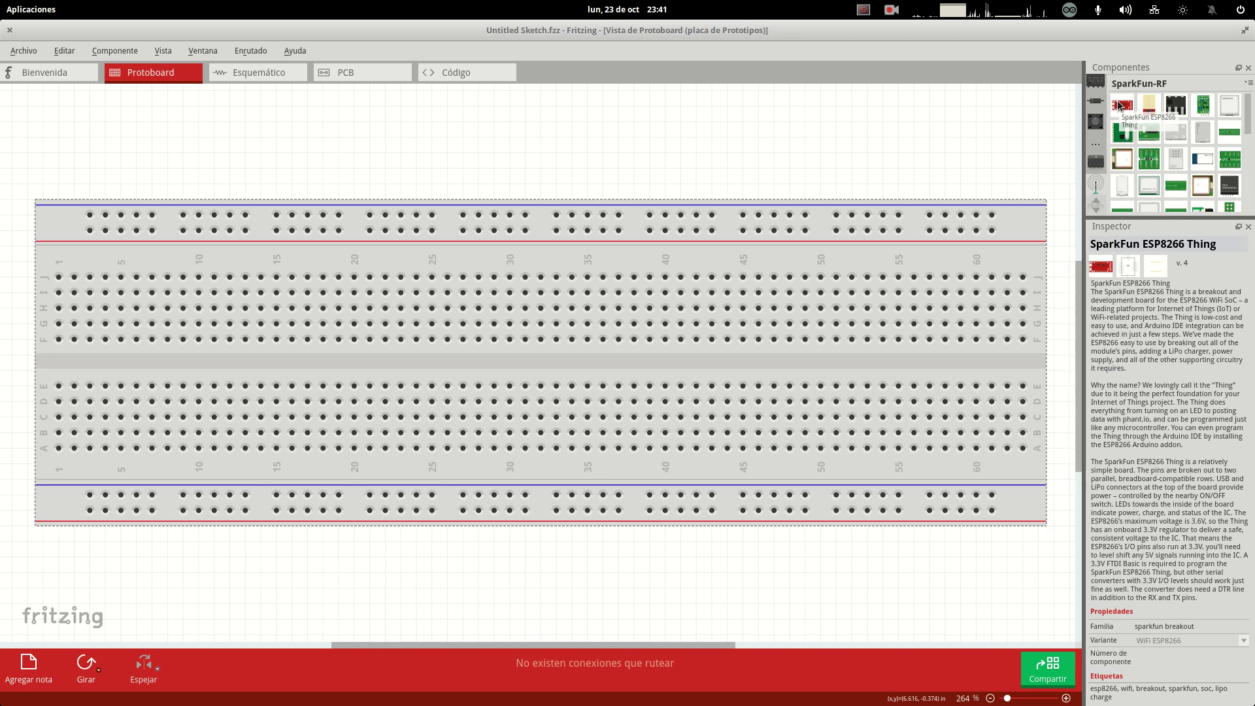
mouse_move(1127, 159)
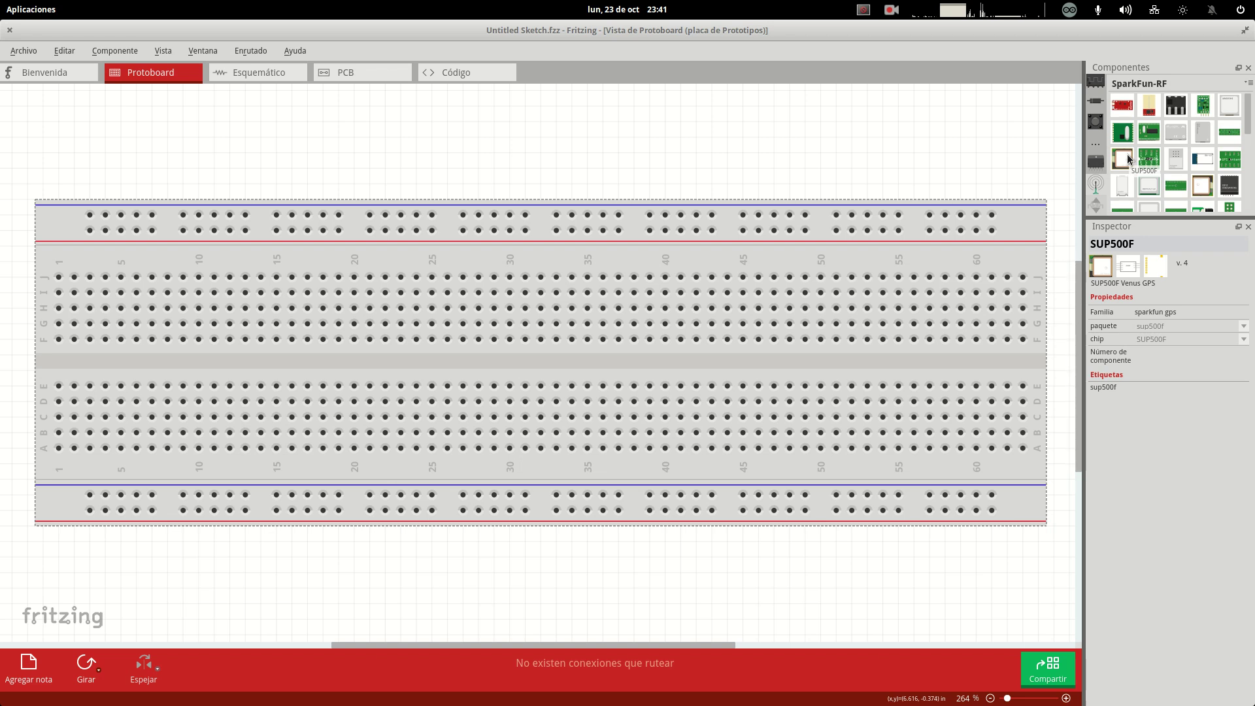
- Browse the WeMos, SparkFun-Sensors and SparkFun-PowerIC part libraries, restoring the parts area to its larger height
left_click(1097, 212)
left_click(1097, 211)
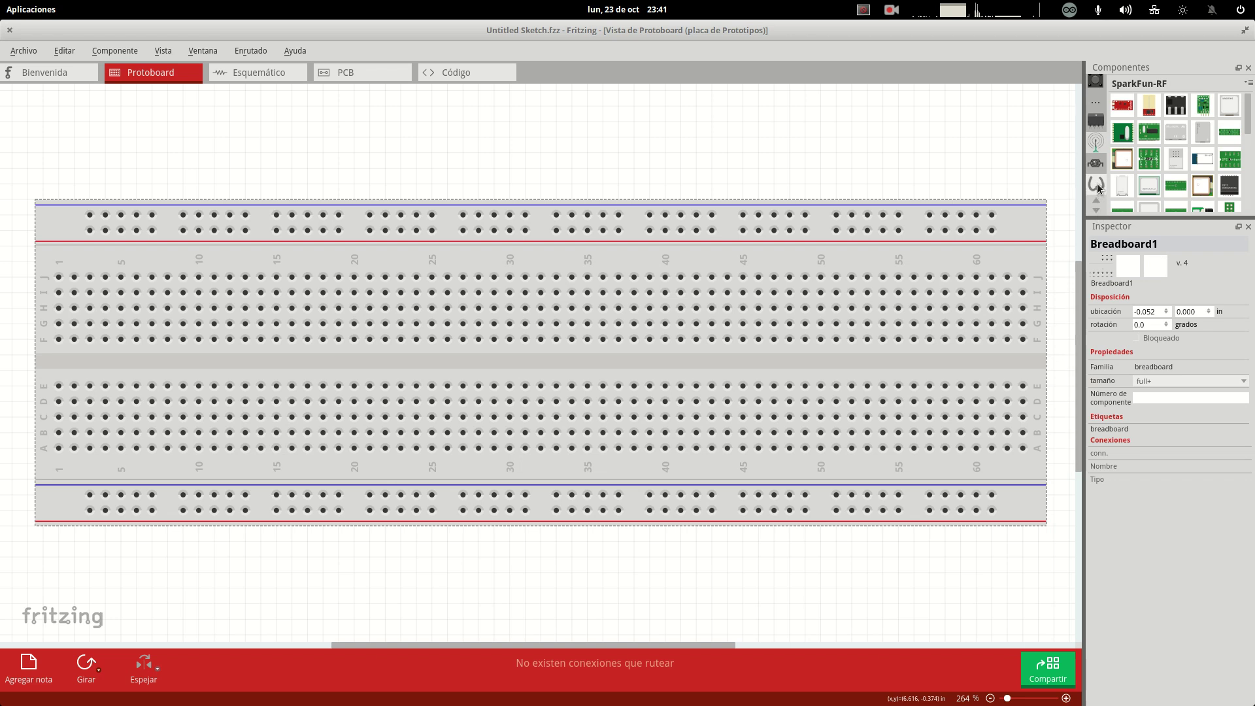
left_click(1096, 185)
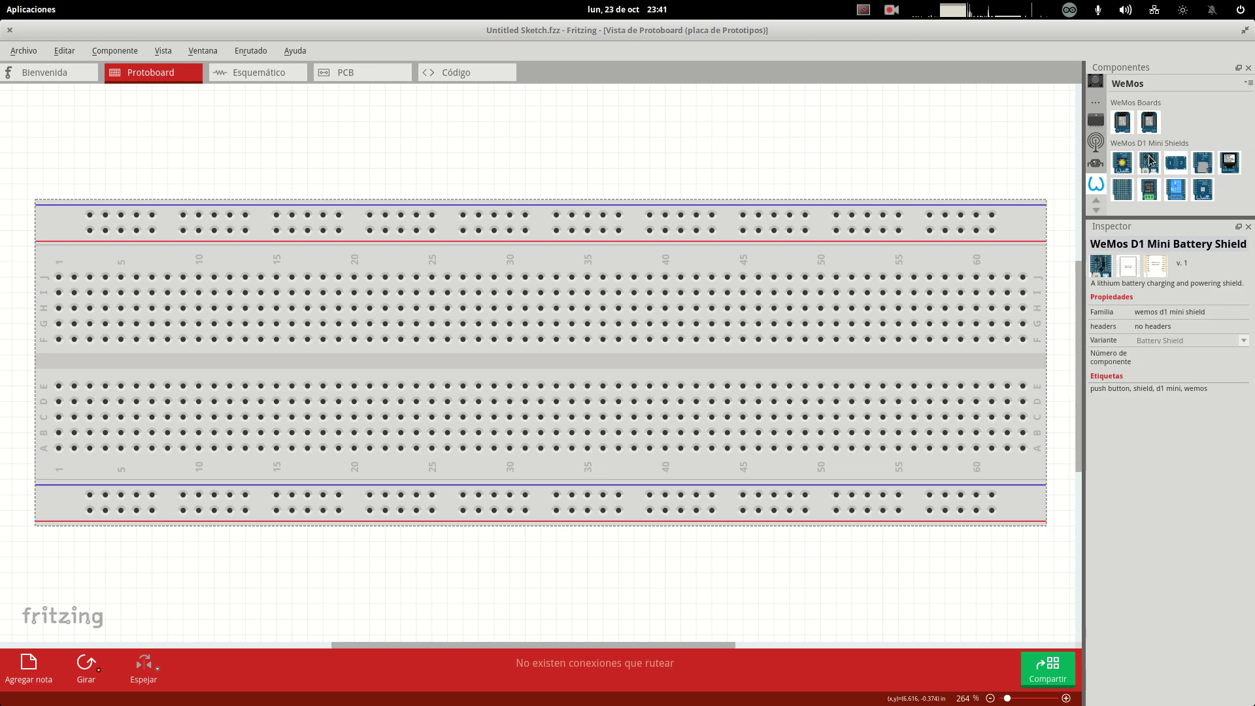
left_click(1103, 166)
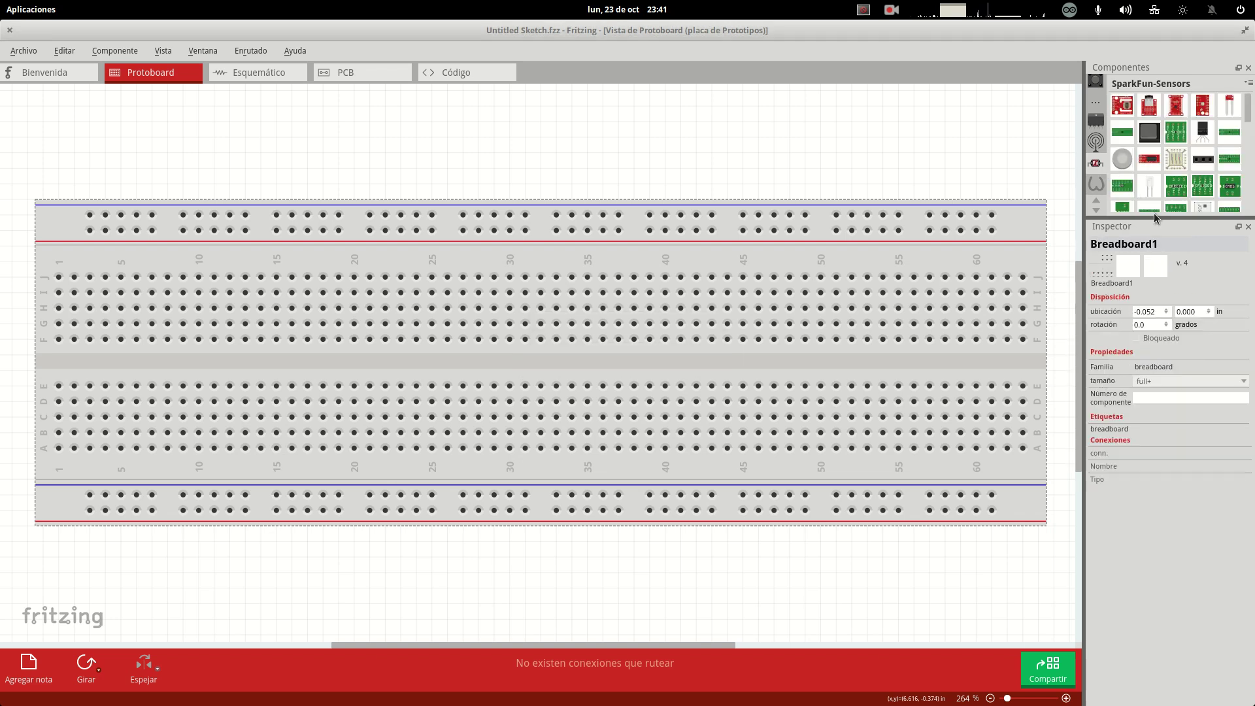
left_click_drag(1160, 219, 1160, 404)
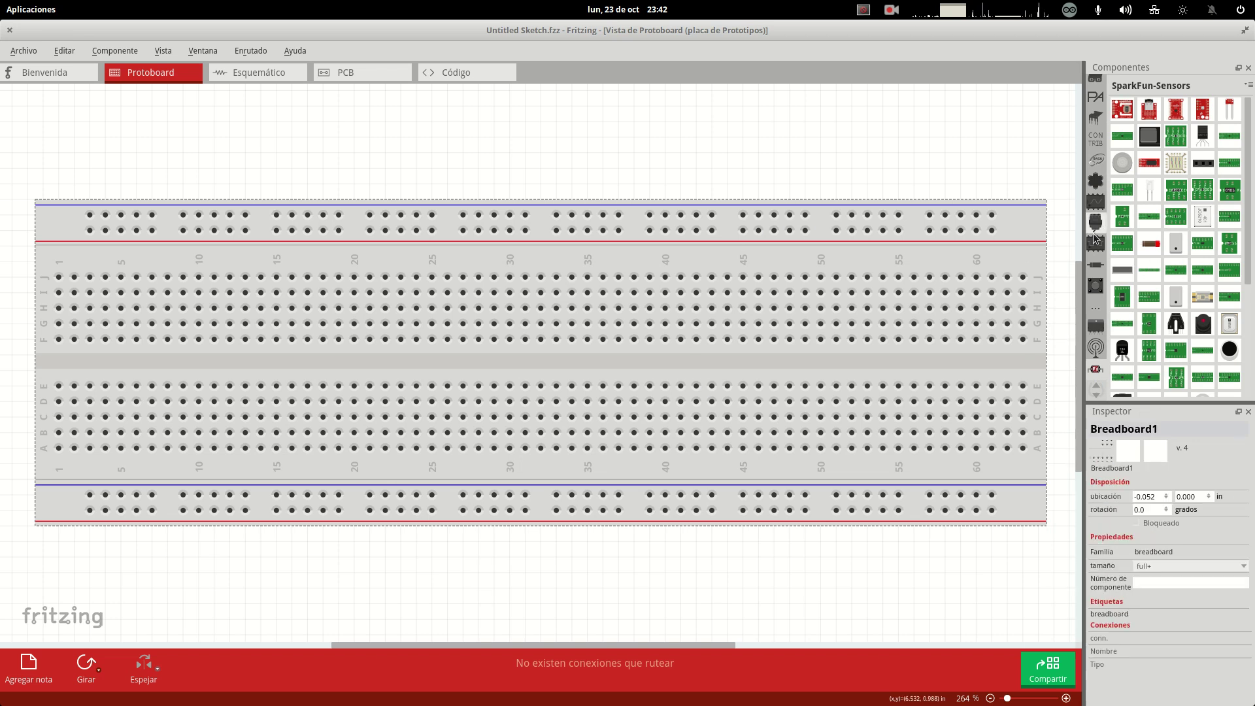
left_click(1101, 118)
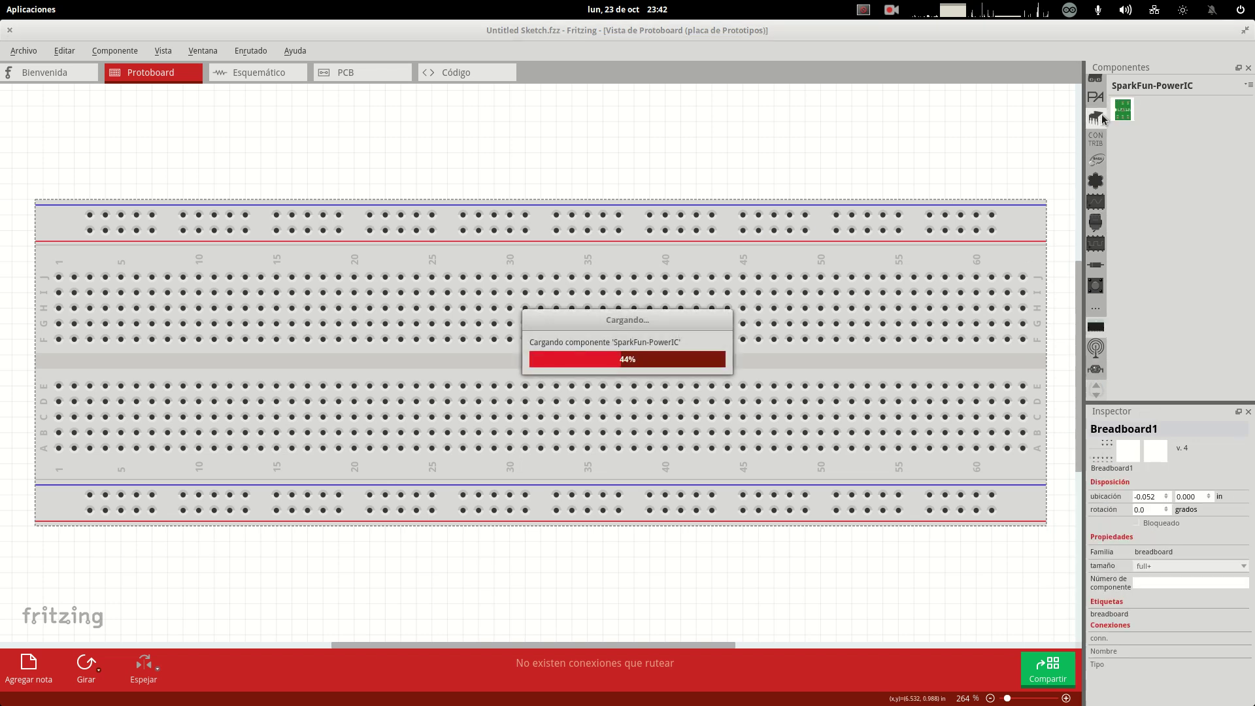
left_click(1097, 386)
scroll(1096, 386, "up", 5)
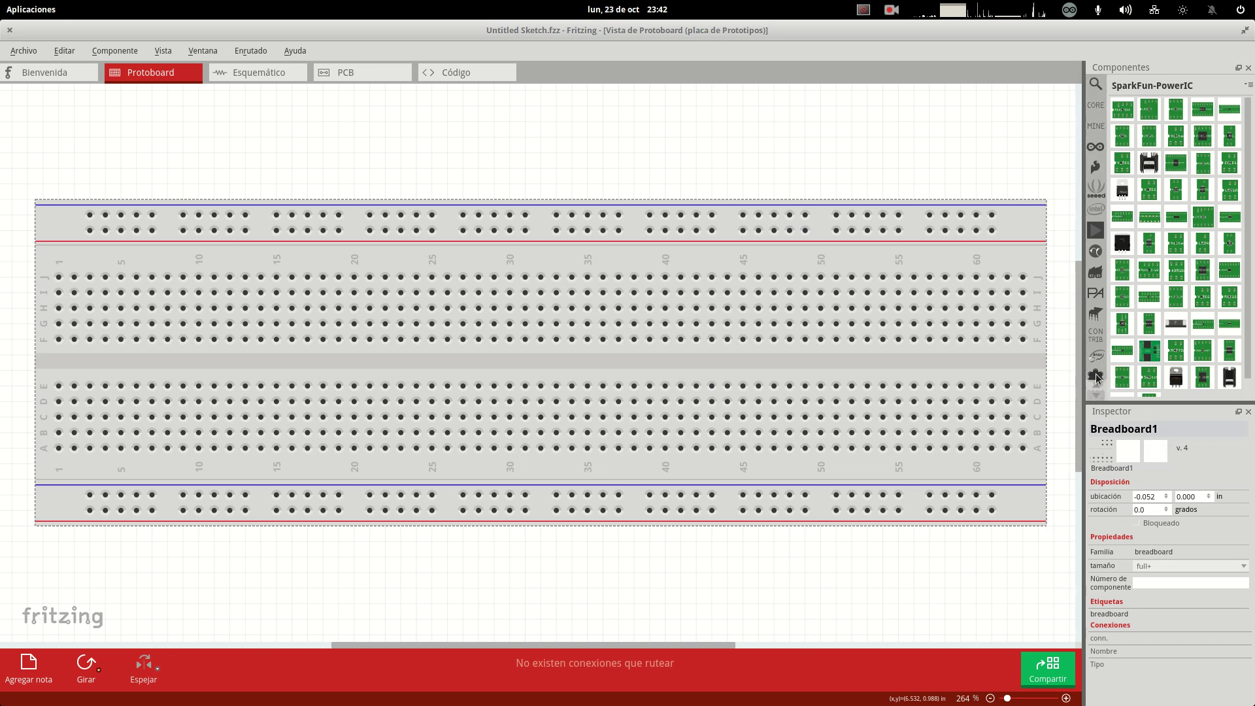
- Place a Core Parts resistor across columns 31 to 35 in row F and a red LED in row I, columns 30 and 31
left_click(1098, 107)
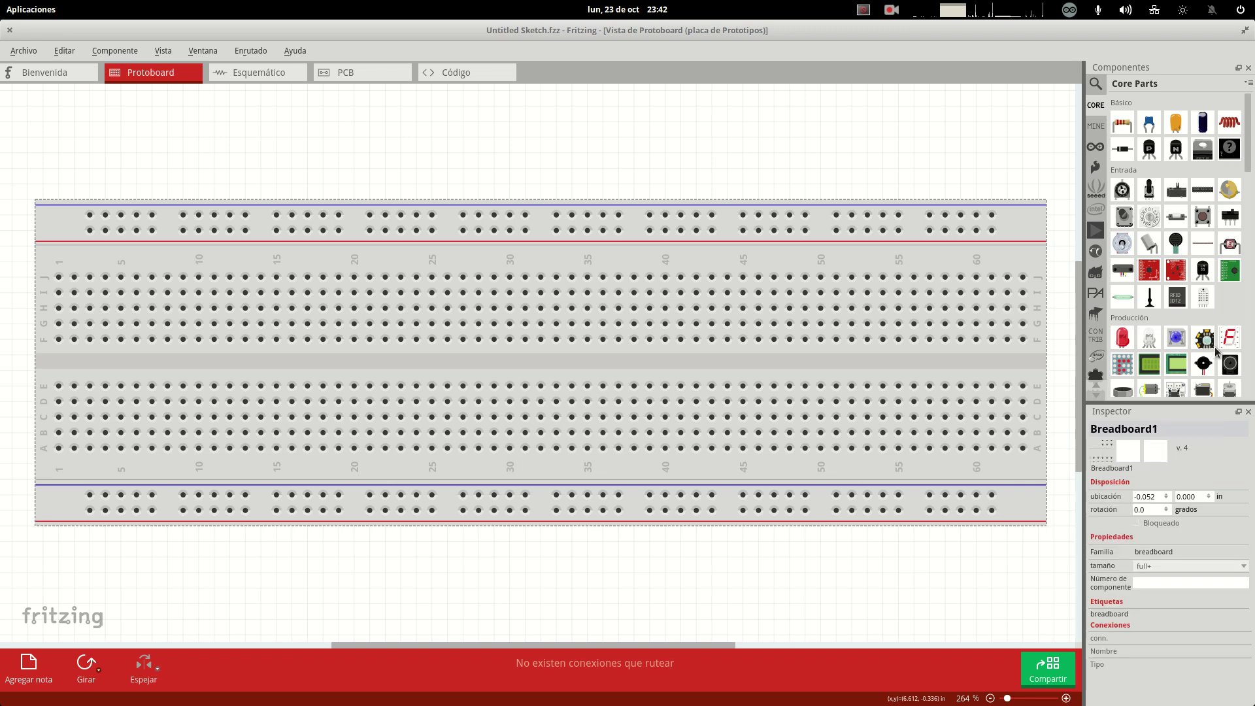
mouse_move(1221, 345)
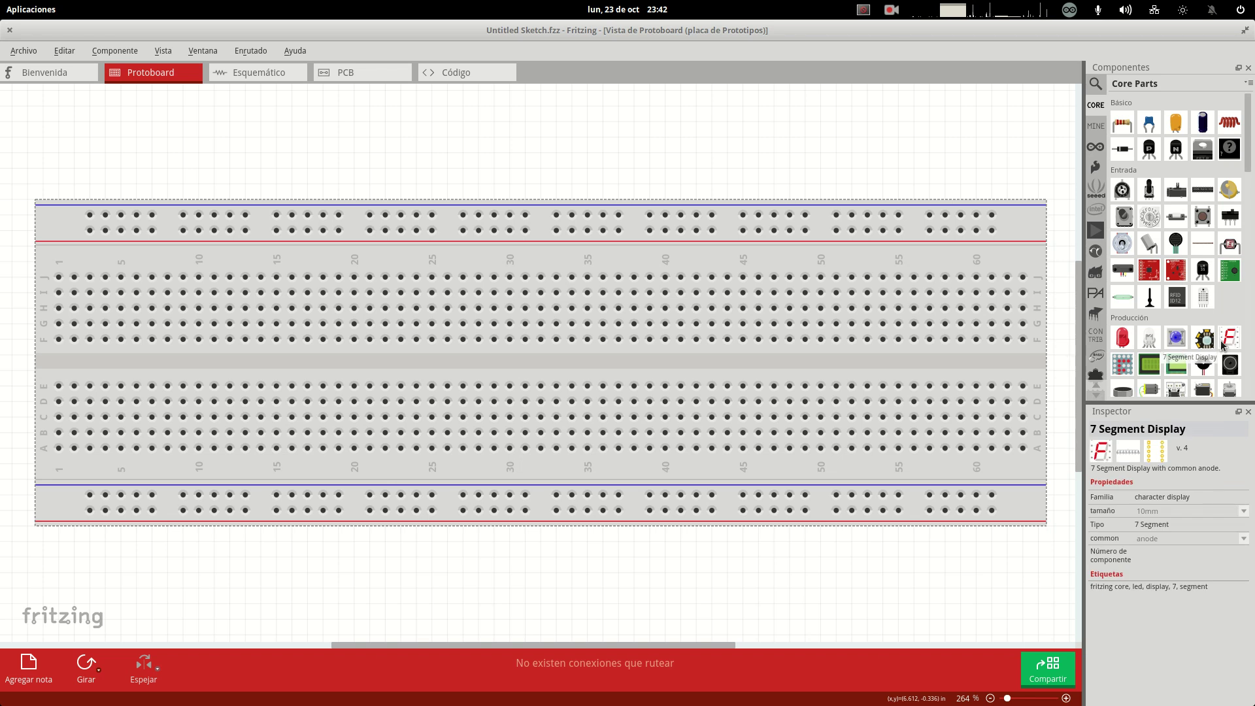
left_click_drag(1123, 123, 552, 339)
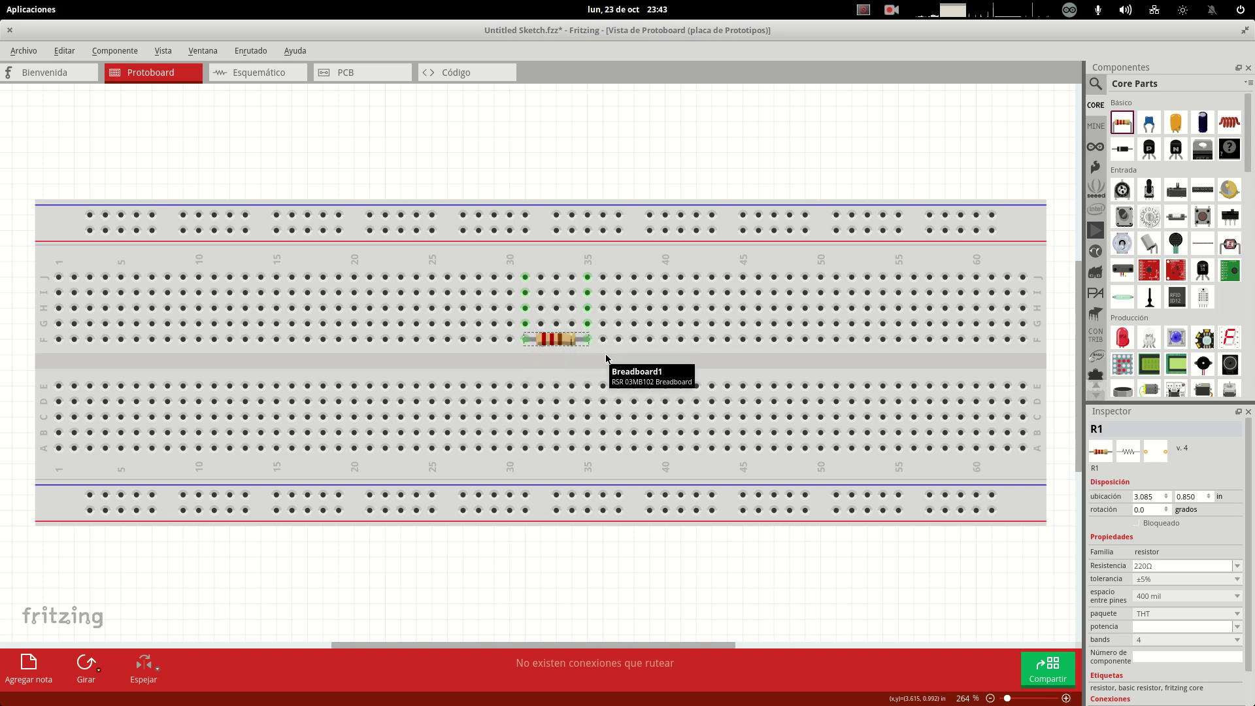
left_click_drag(1131, 331, 526, 219)
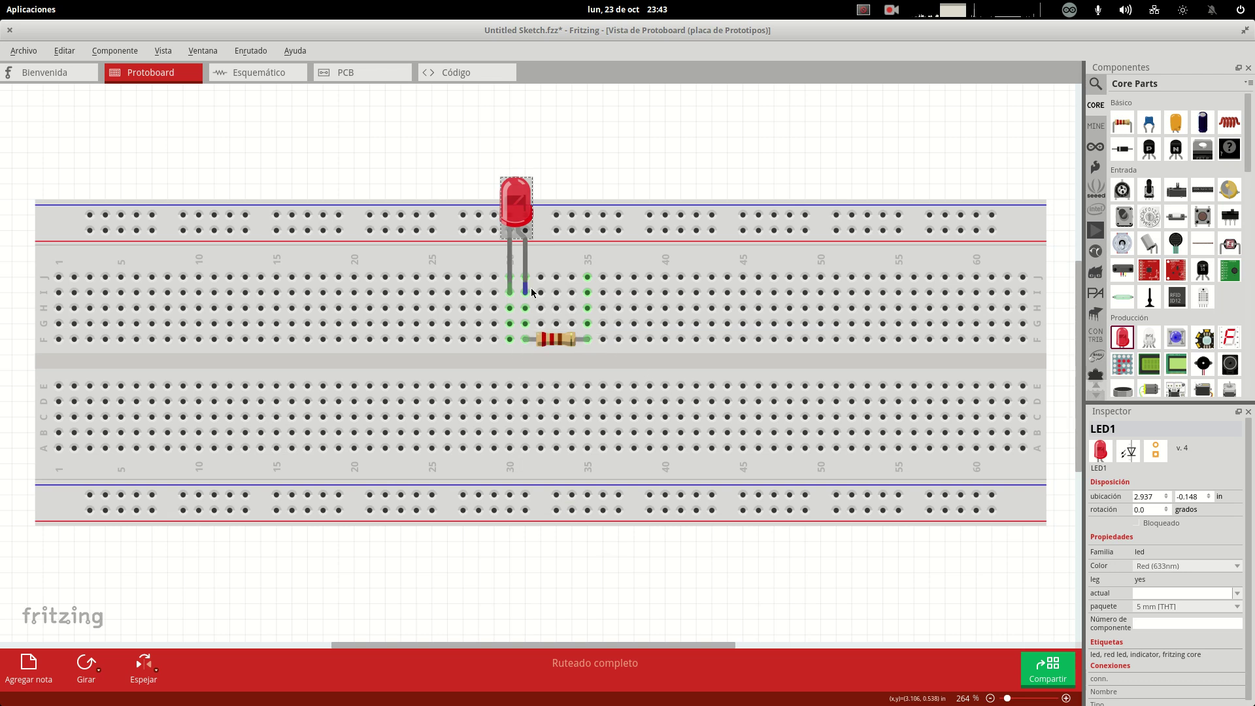
- Place an Arduino Uno over the breadboard's left part, clear of the LED and resistor
left_click(1101, 149)
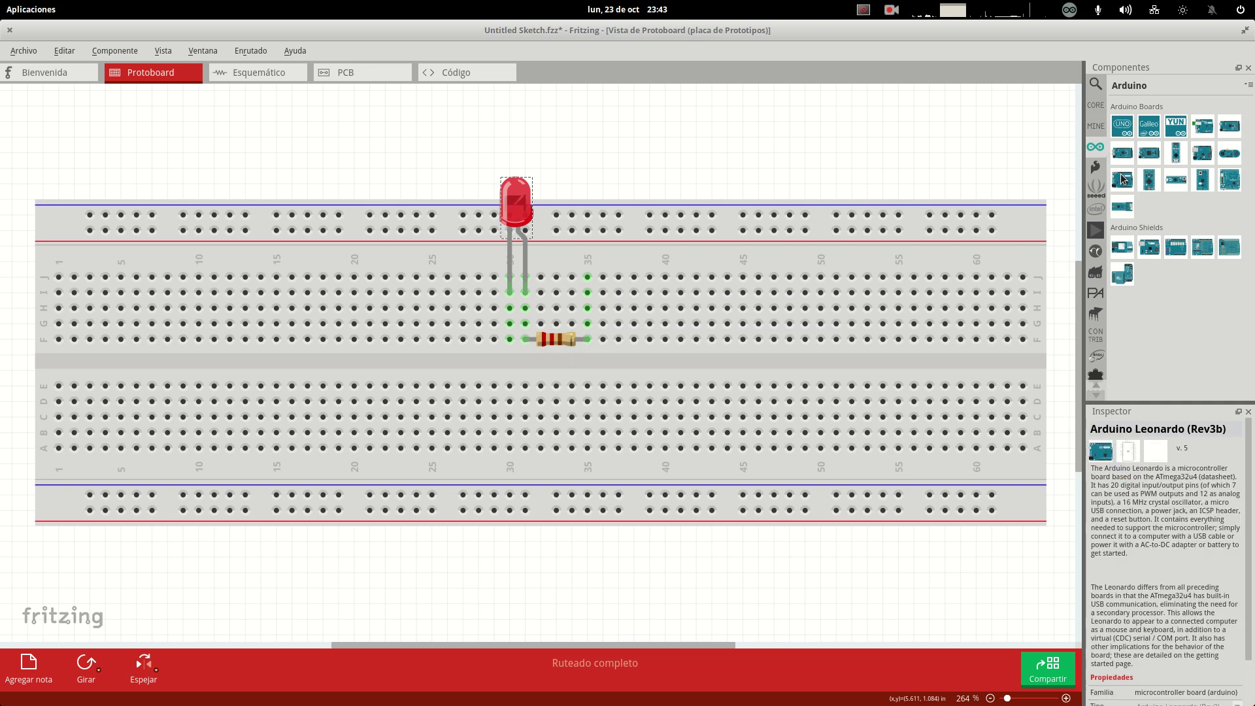
left_click_drag(1128, 136, 56, 242)
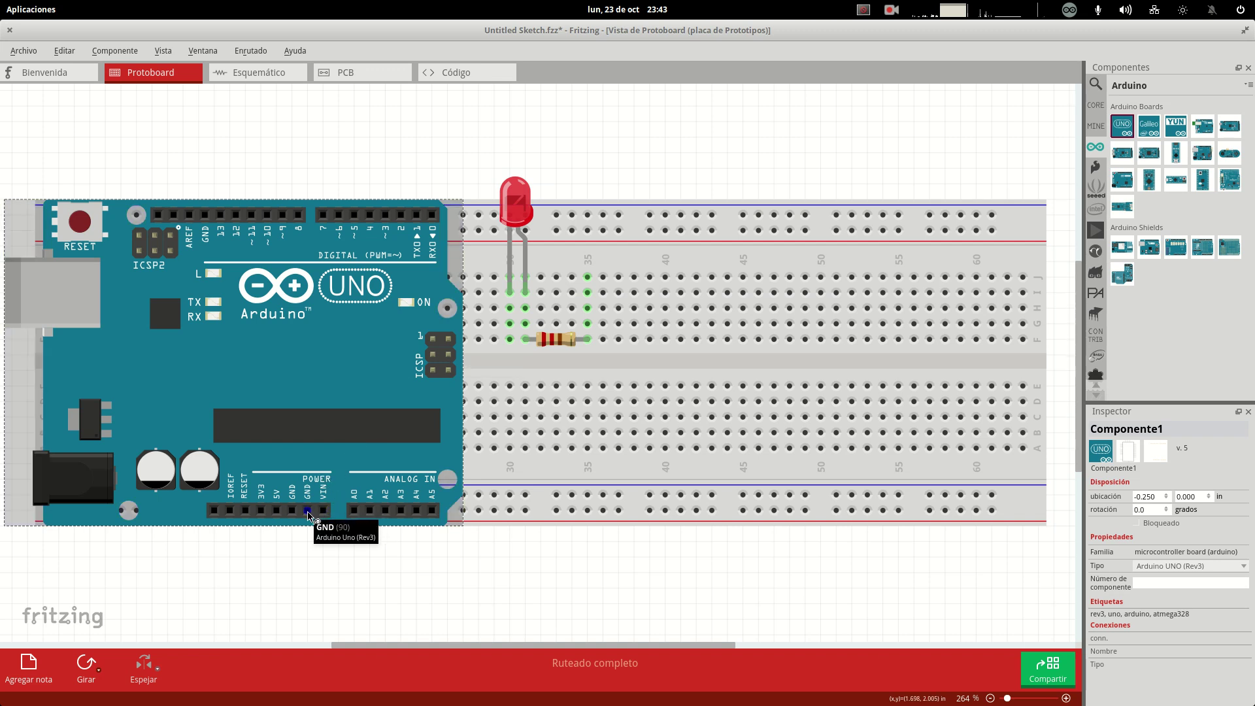
- Wire the Arduino's GND pin beside VIN to the lower blue rail at column 28 and colour the wire black (negro)
left_click_drag(308, 514, 514, 498)
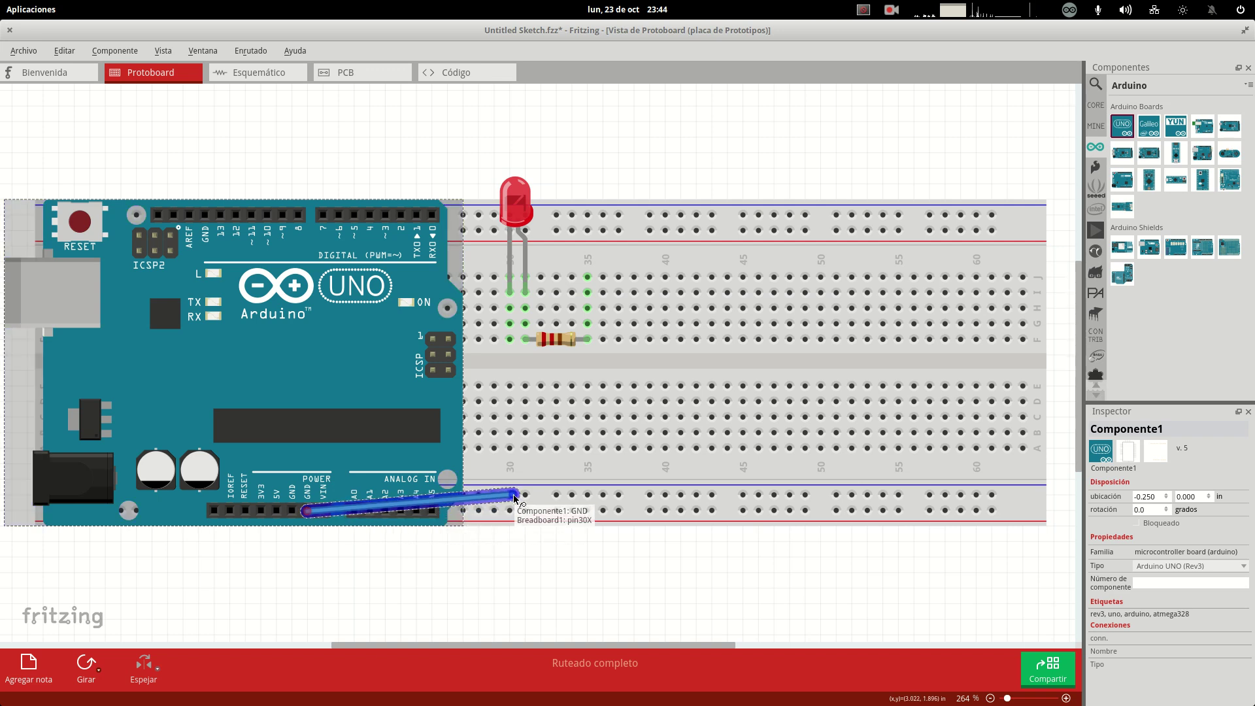
left_click_drag(515, 498, 515, 499)
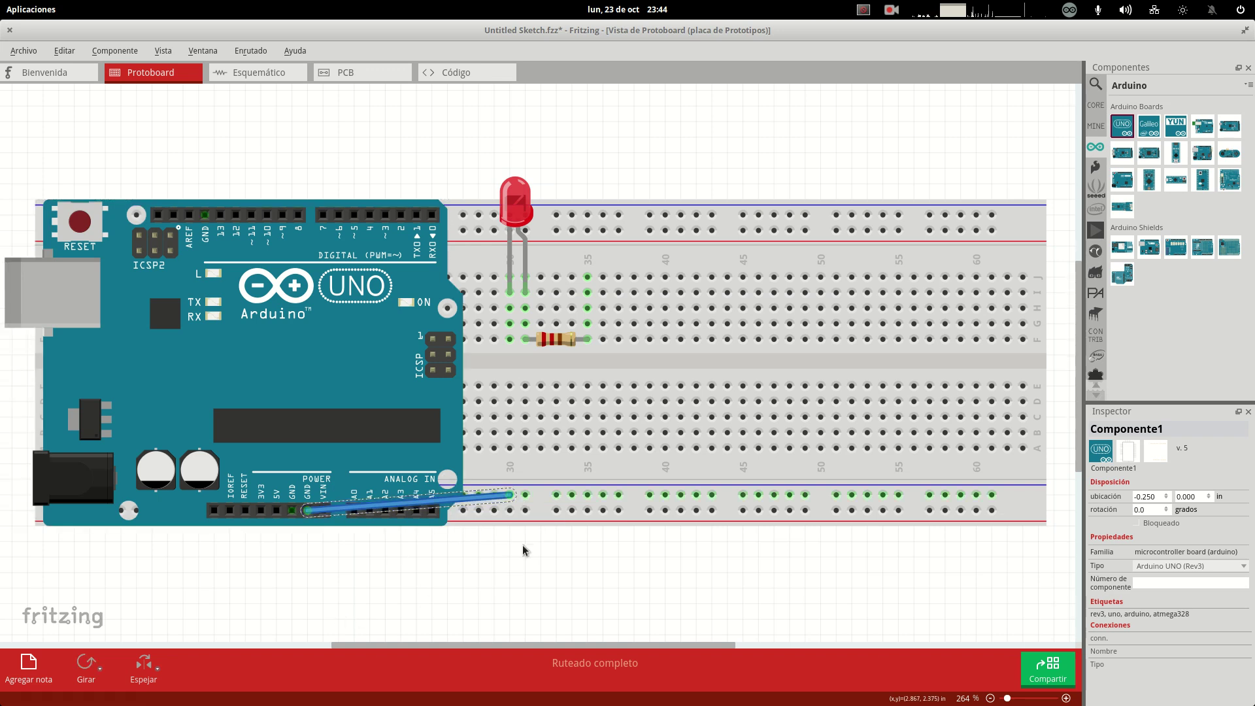
left_click(487, 499)
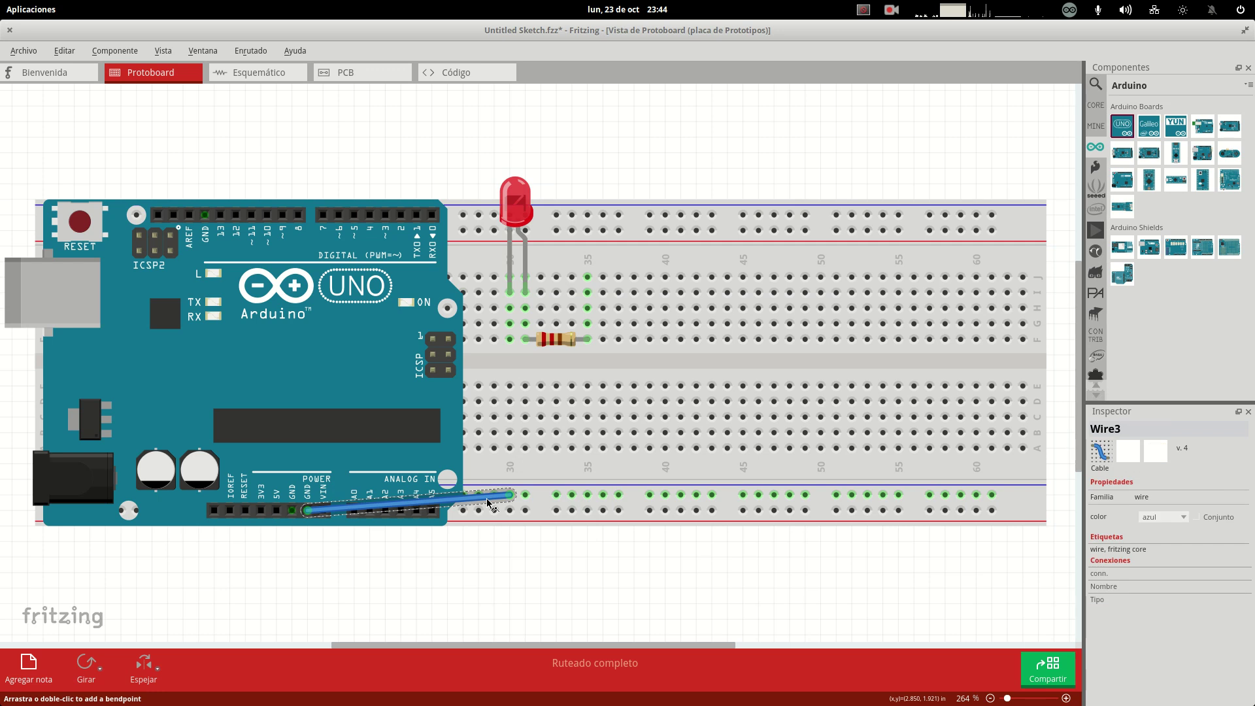
left_click(1182, 520)
left_click(1175, 546)
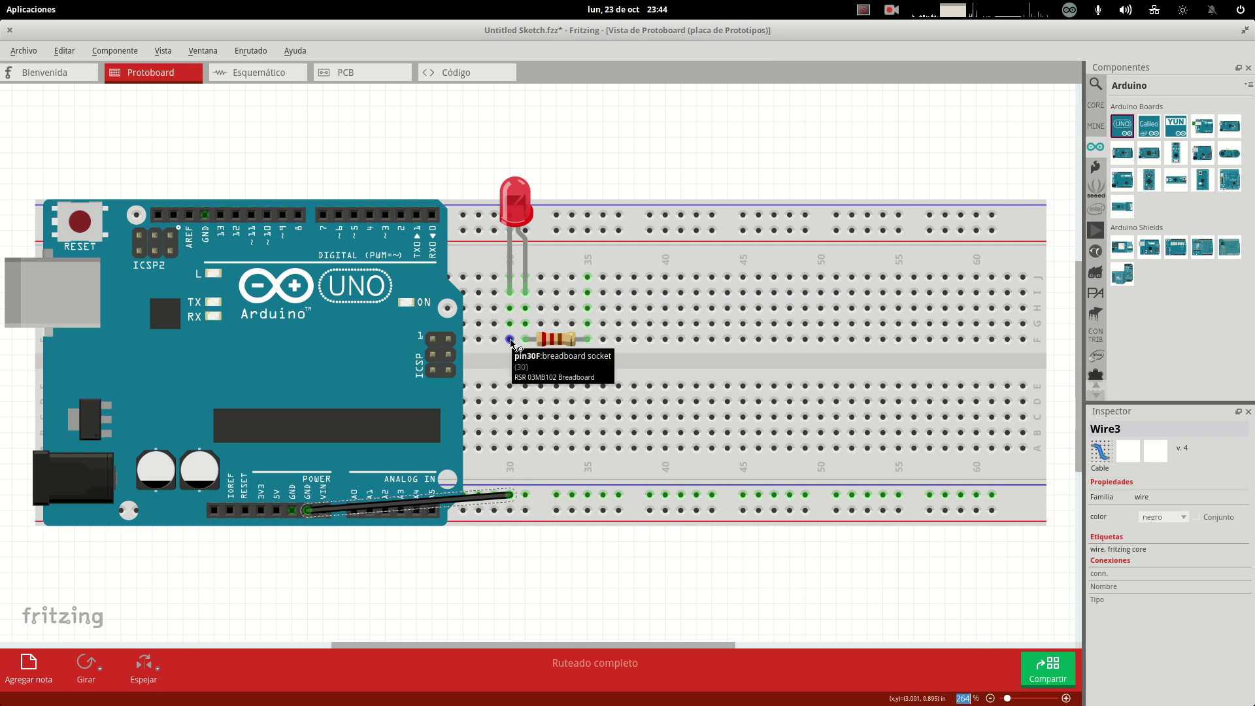
left_click_drag(513, 497, 479, 496)
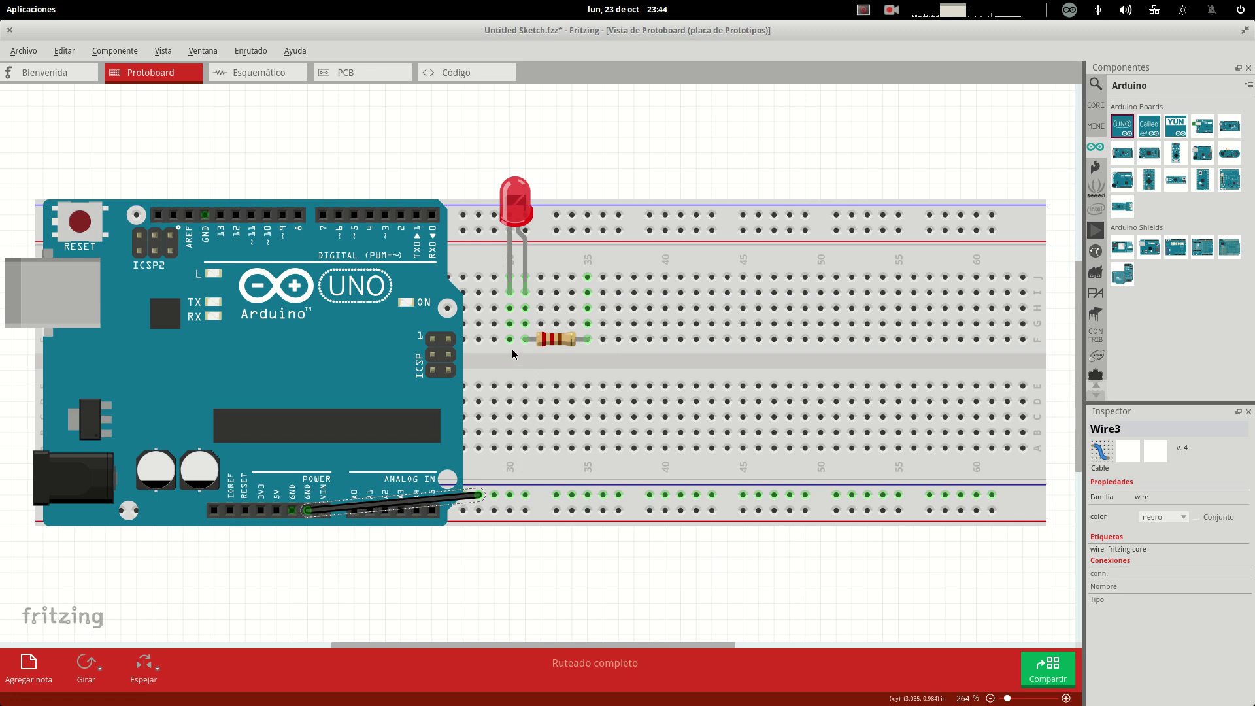
- Wire breadboard hole F30 to the lower blue rail at column 30, and Arduino pin 8 to hole H35
left_click_drag(509, 339, 511, 497)
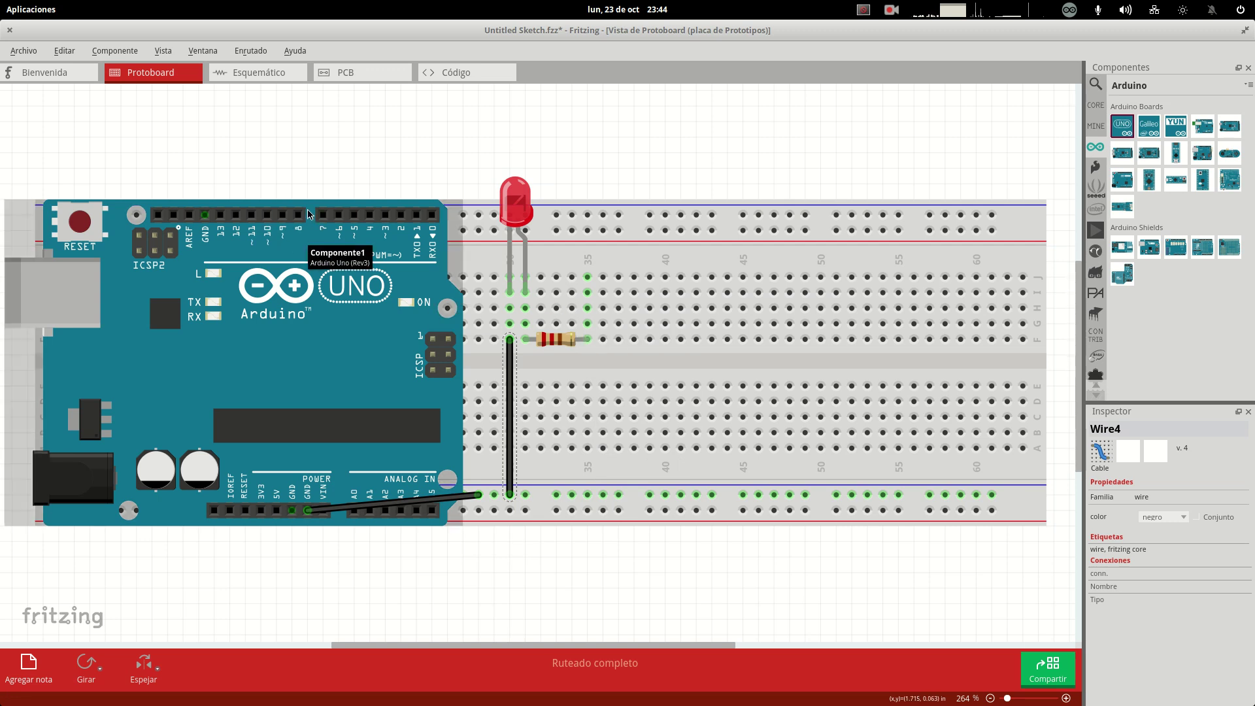
left_click_drag(301, 216, 588, 311)
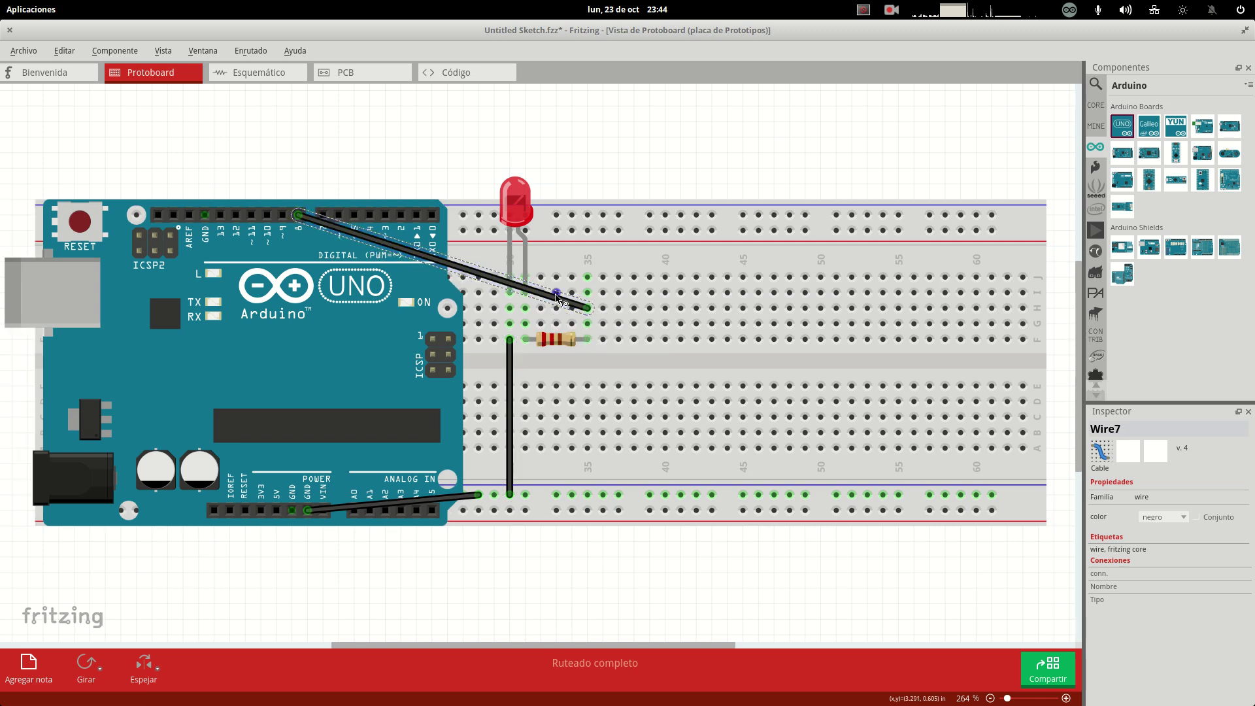
- Colour the Arduino pin 8 wire orange and bend it over the board so its last part runs straight along row H
left_click(1173, 522)
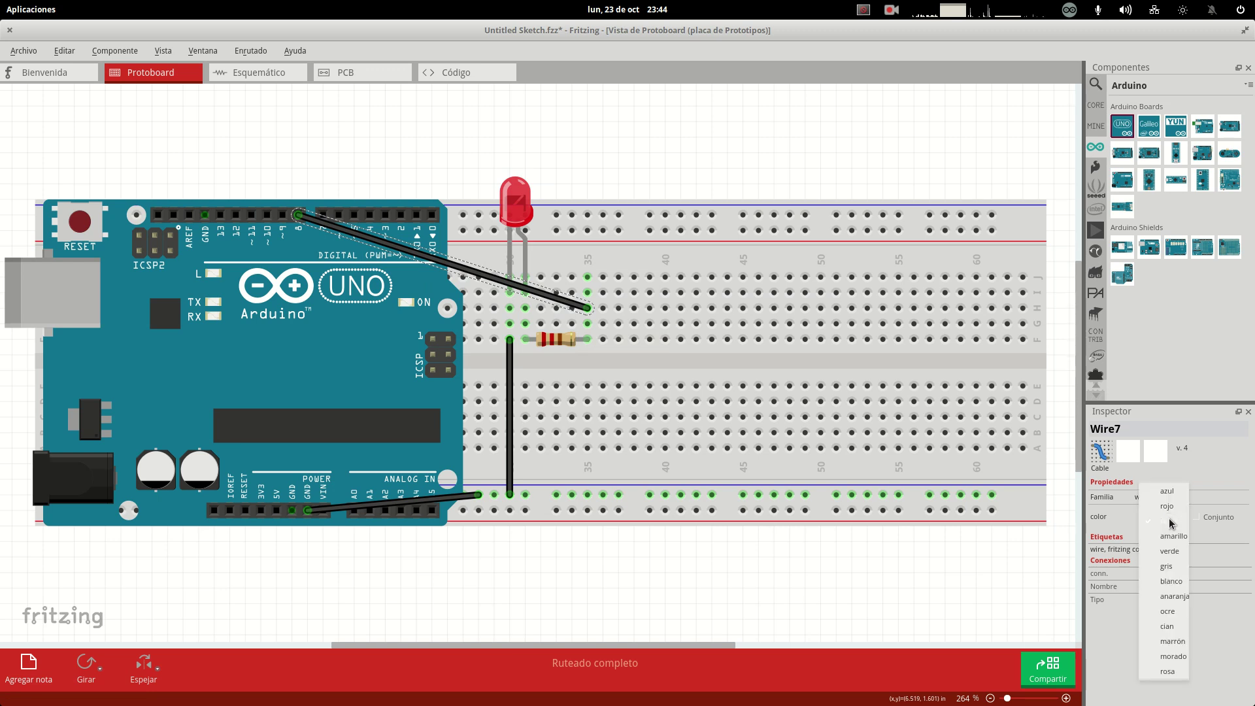
left_click(1173, 596)
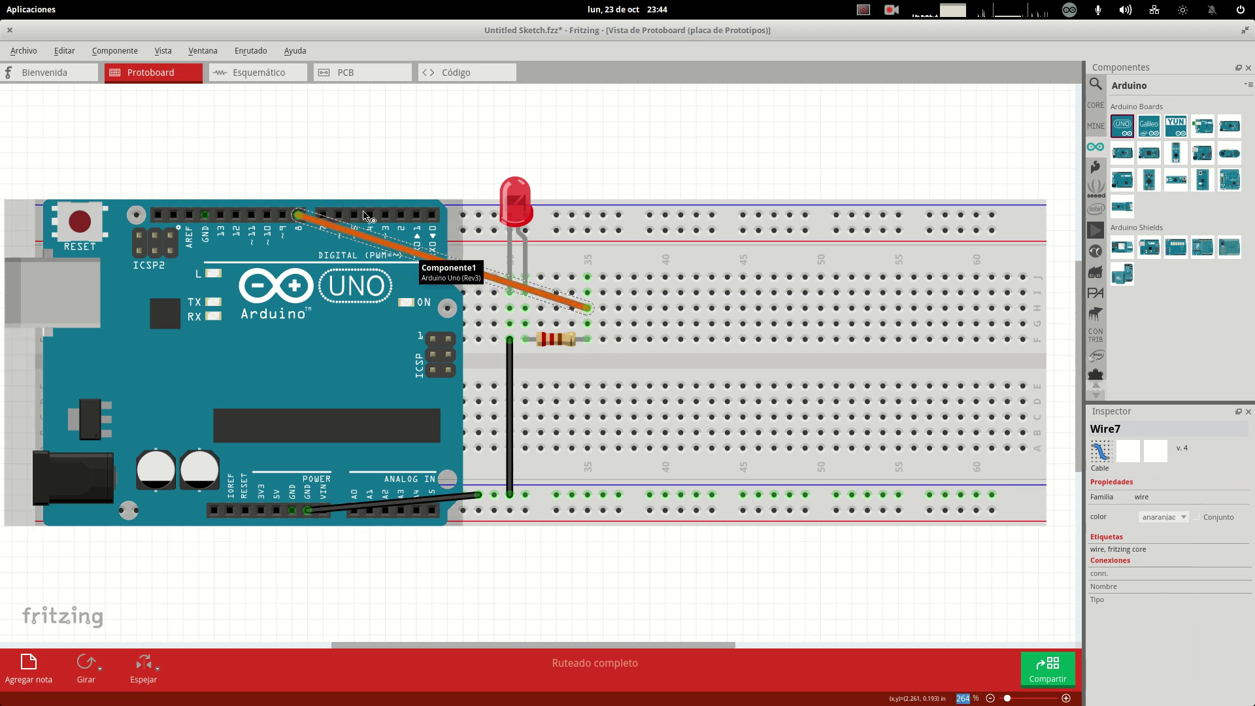
double_click(424, 256)
left_click_drag(424, 258, 307, 310)
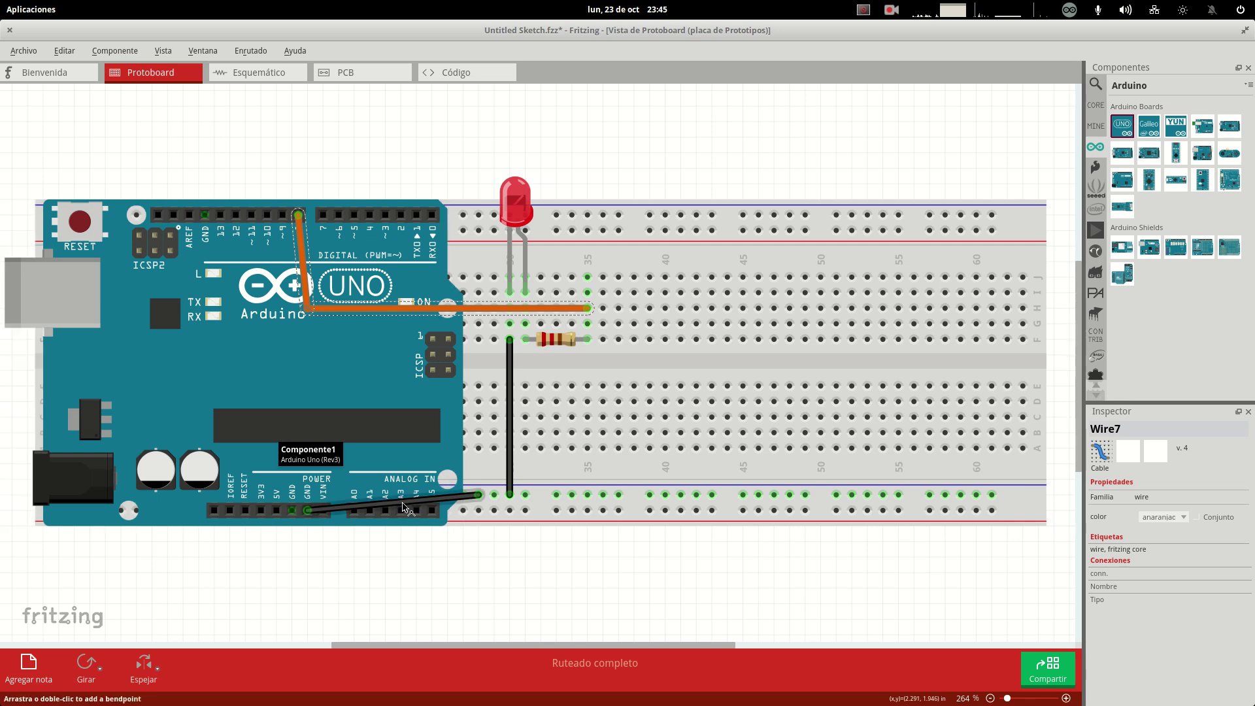
- Bend the black Arduino GND wire at a right angle below column 28, so it runs along the analog header to the rail
left_click_drag(438, 503, 478, 510)
left_click(471, 550)
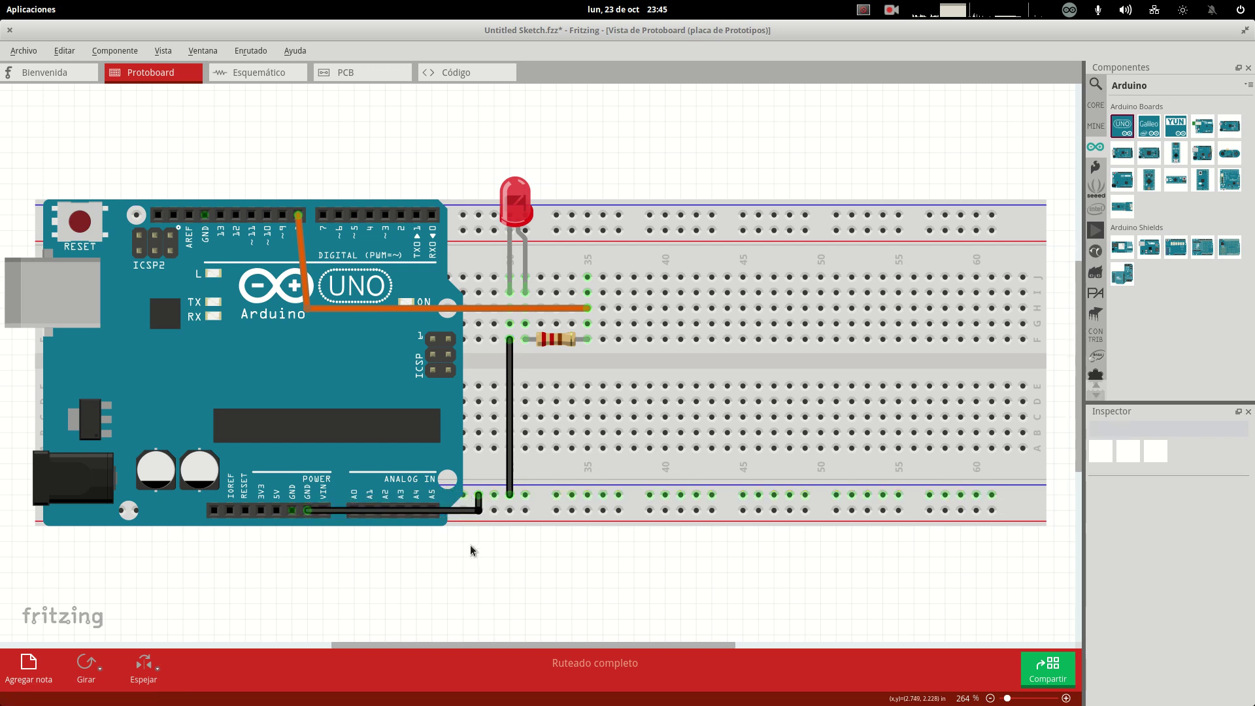
mouse_move(288, 358)
left_mouse_down()
mouse_move(195, 343)
mouse_move(163, 390)
mouse_move(261, 435)
mouse_move(271, 285)
mouse_move(191, 342)
mouse_move(261, 387)
mouse_move(292, 354)
mouse_move(308, 356)
left_mouse_up()
- Change the LED's colour to Blue (505nm)
left_click(514, 208)
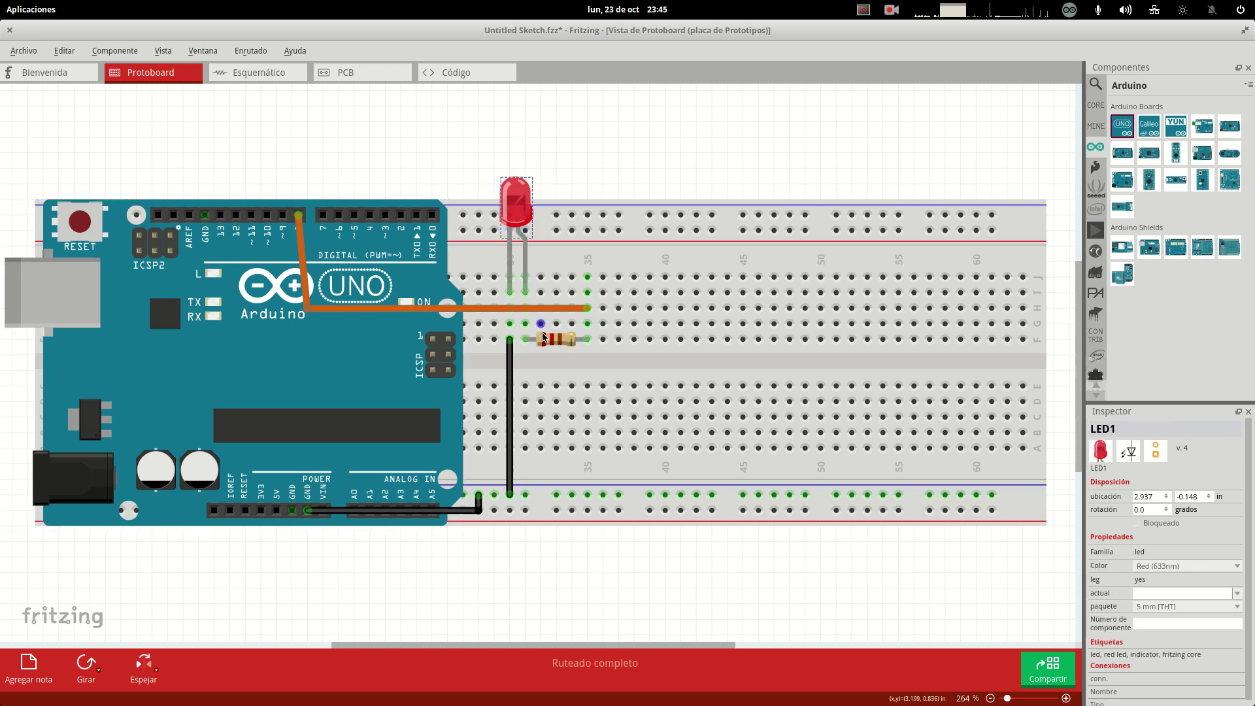
mouse_move(654, 260)
left_mouse_down()
mouse_move(605, 260)
mouse_move(714, 262)
mouse_move(651, 261)
mouse_move(661, 268)
mouse_move(641, 252)
mouse_move(656, 254)
mouse_move(662, 275)
mouse_move(660, 260)
left_mouse_up()
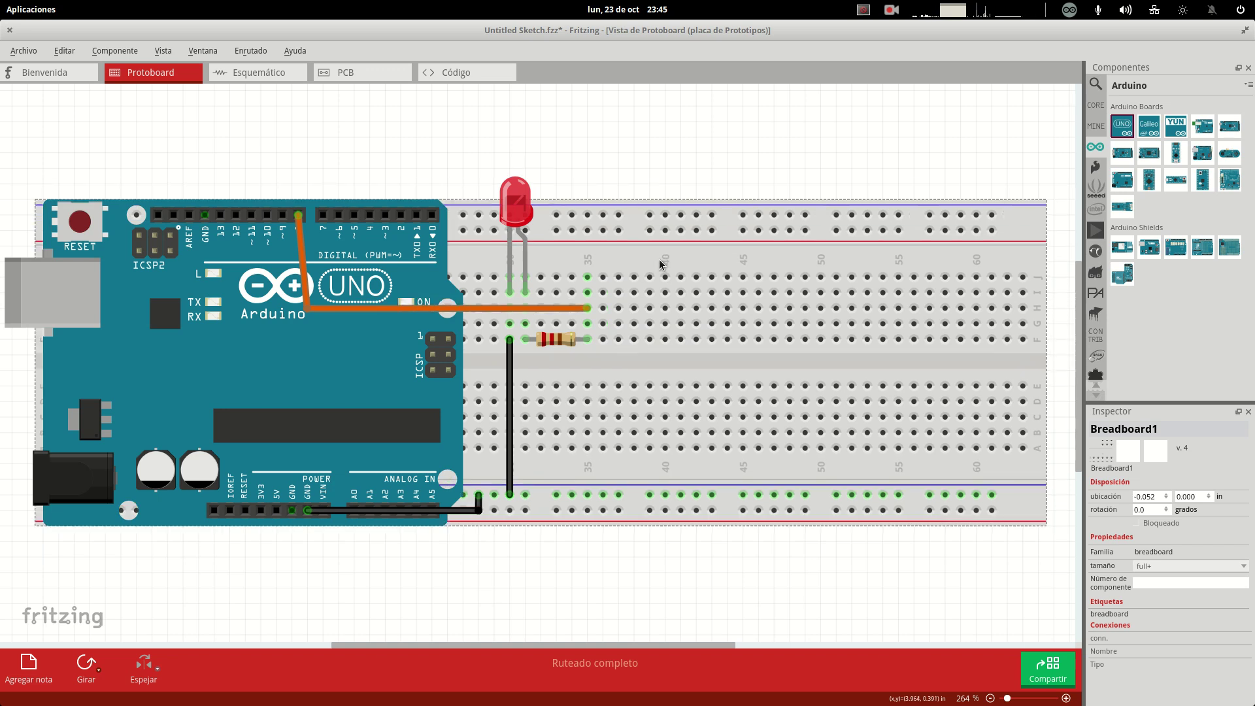
left_click(526, 213)
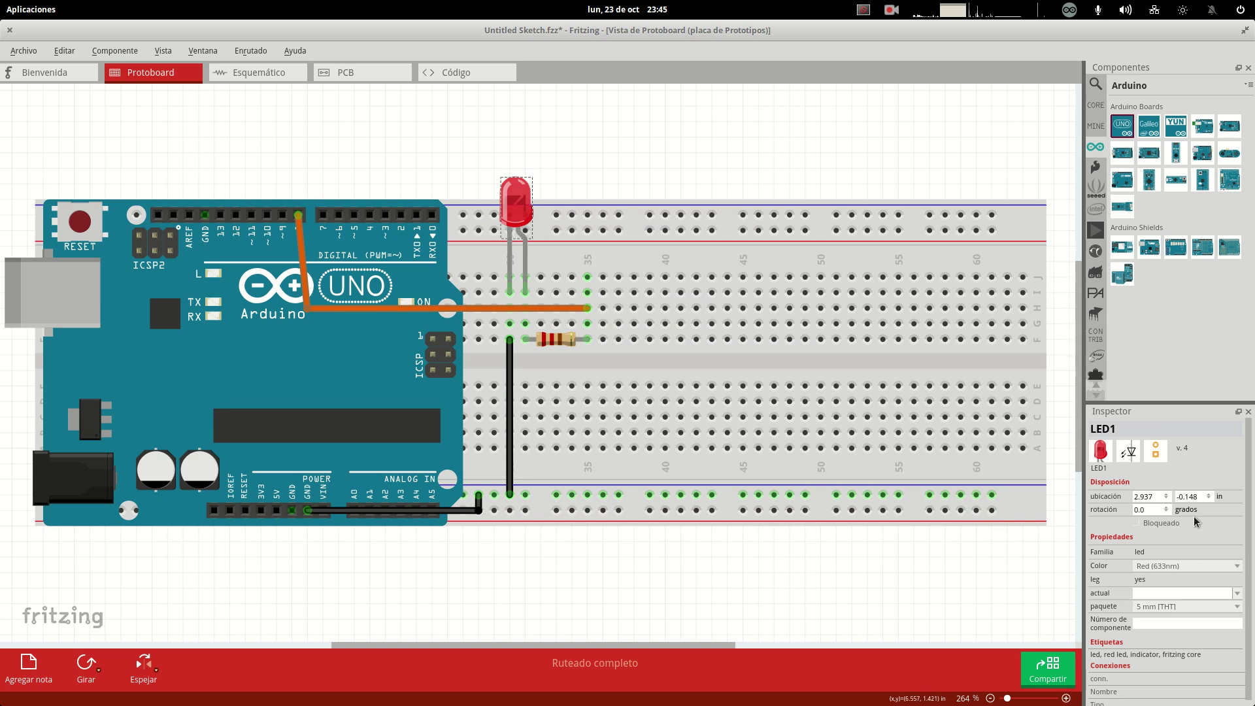
left_click(1237, 566)
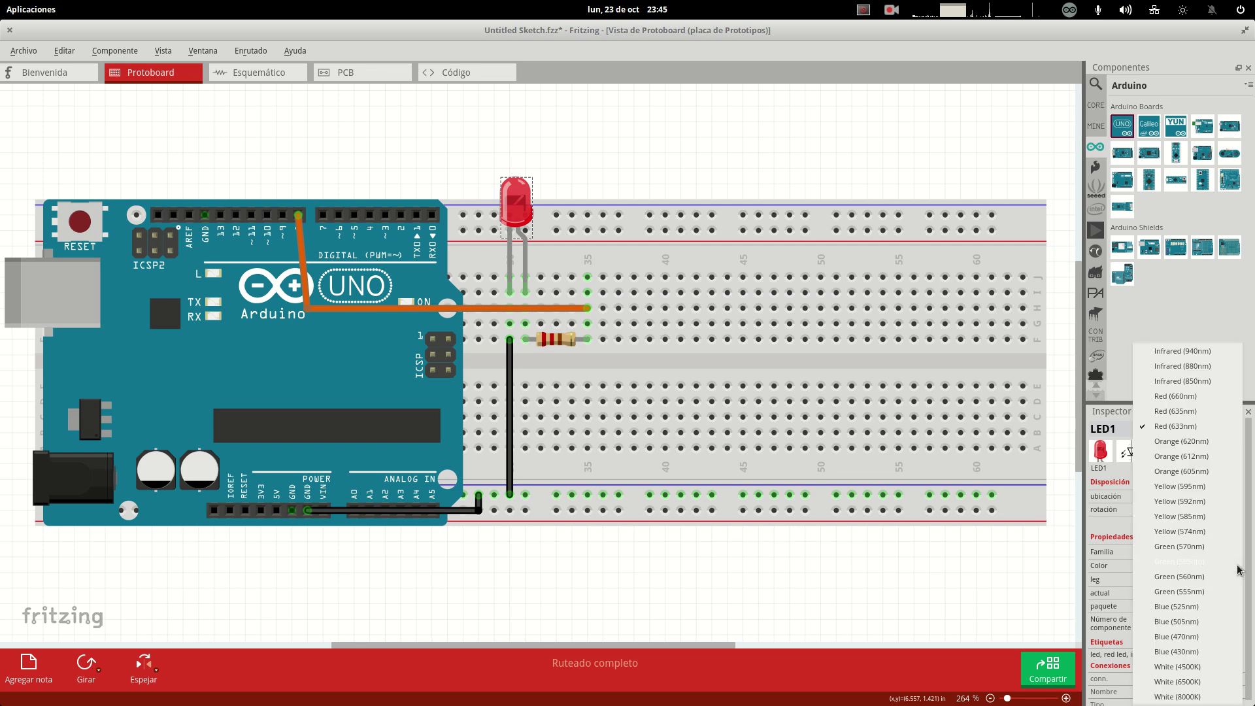
left_click(1195, 617)
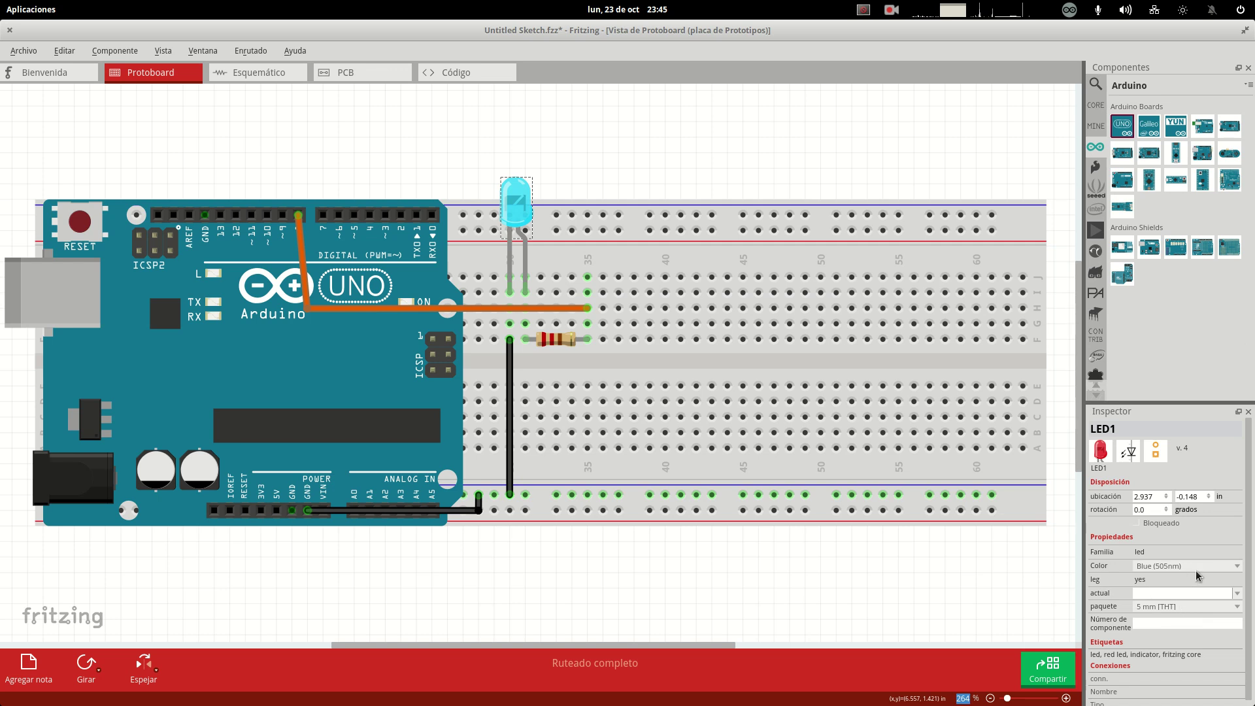
scroll(1249, 487, "down", 1)
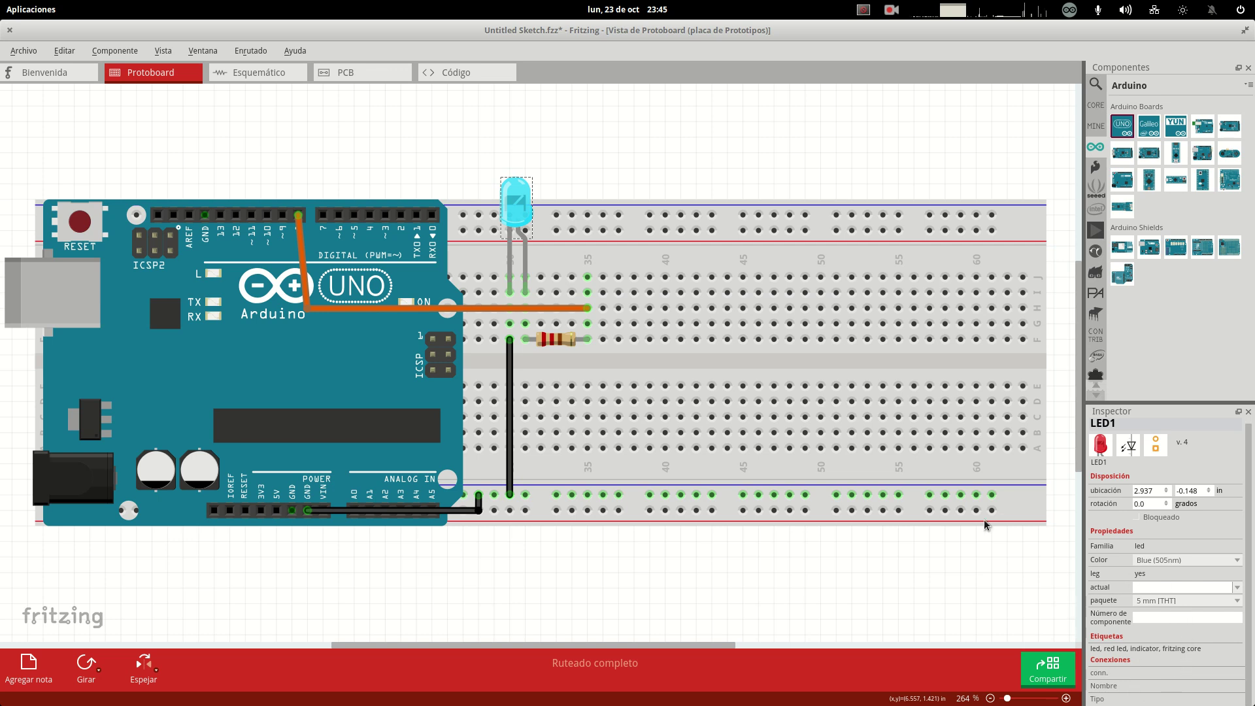
- Choose 220Ω as the resistor's resistance and rename the resistor "Resistencia Led Azul"
left_click(559, 341)
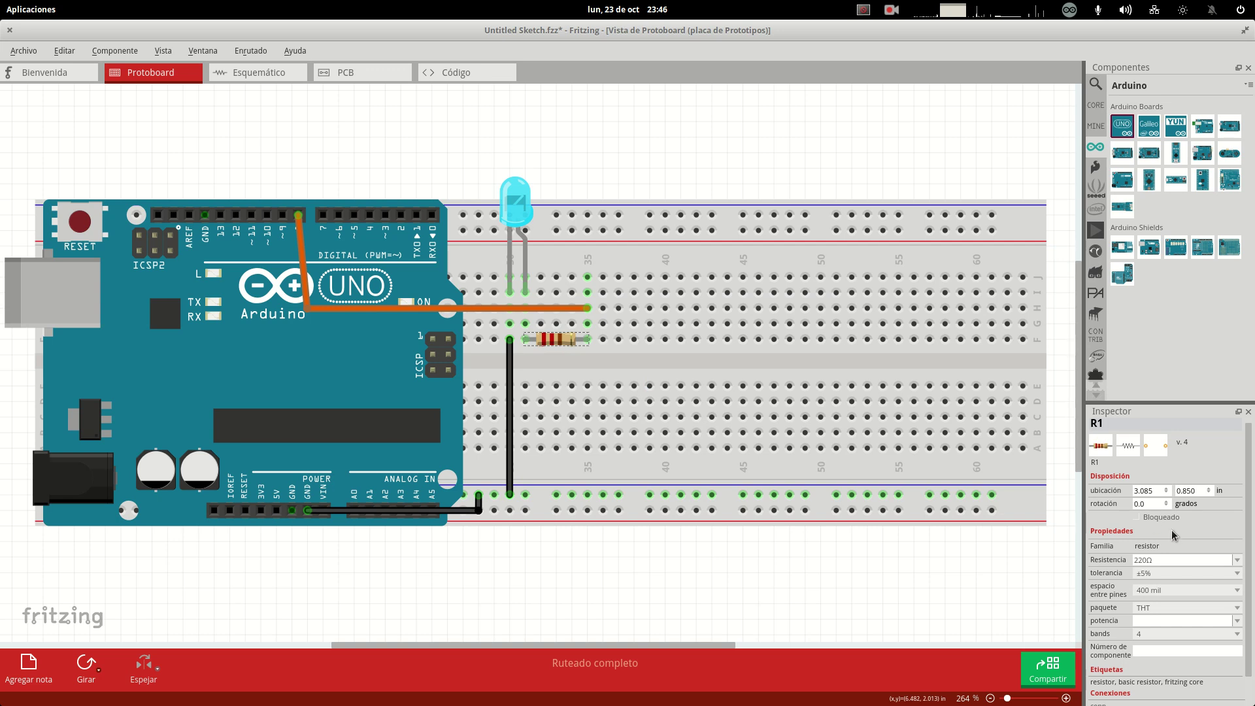
left_click(1238, 559)
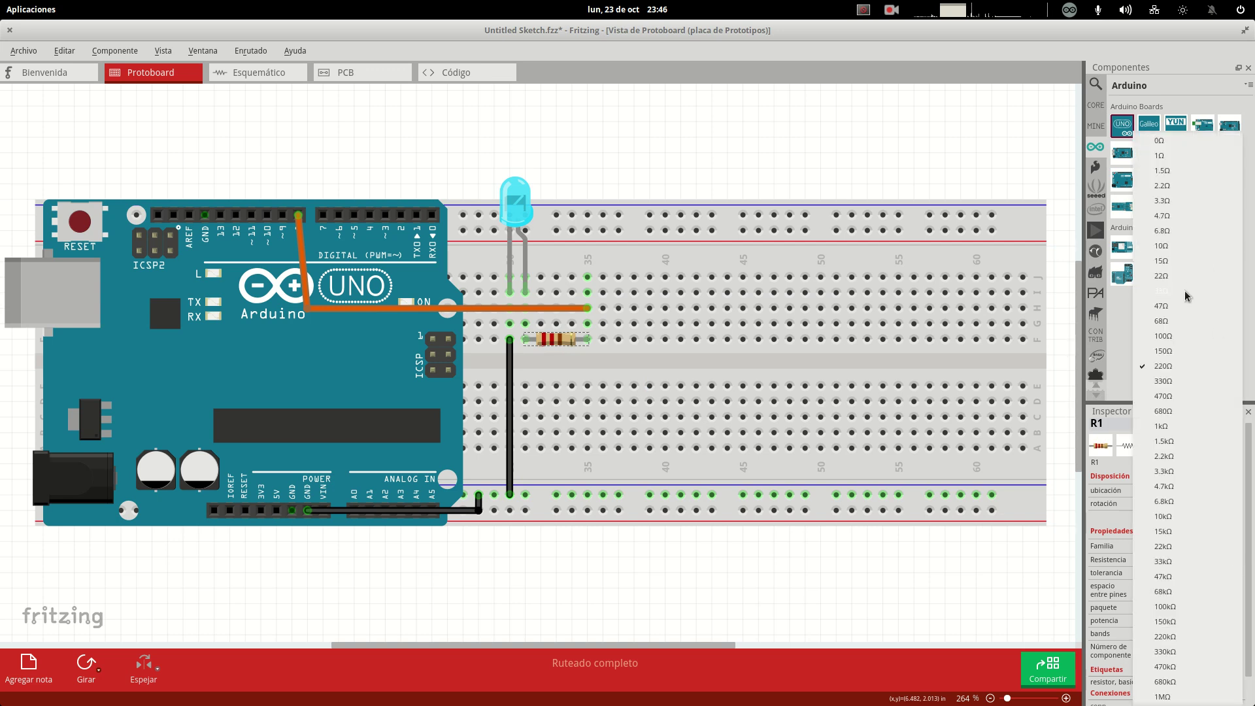
left_click(1175, 366)
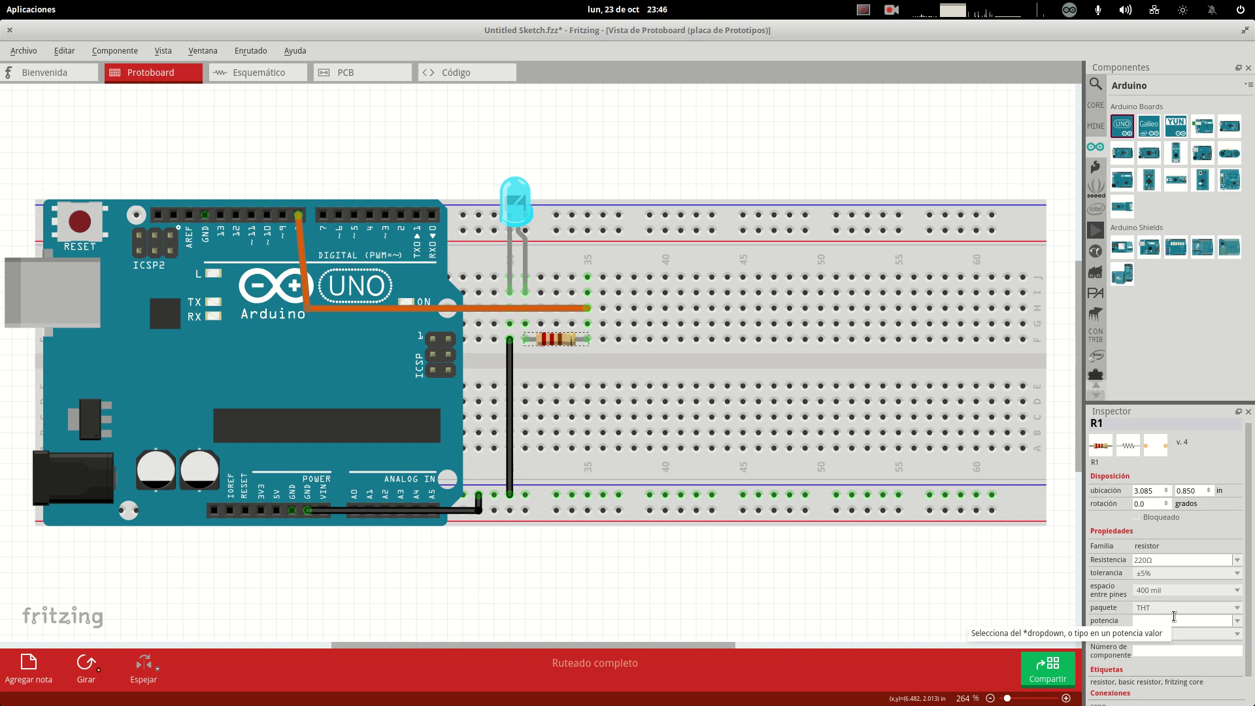
left_click(1120, 425)
key("BackSpace")
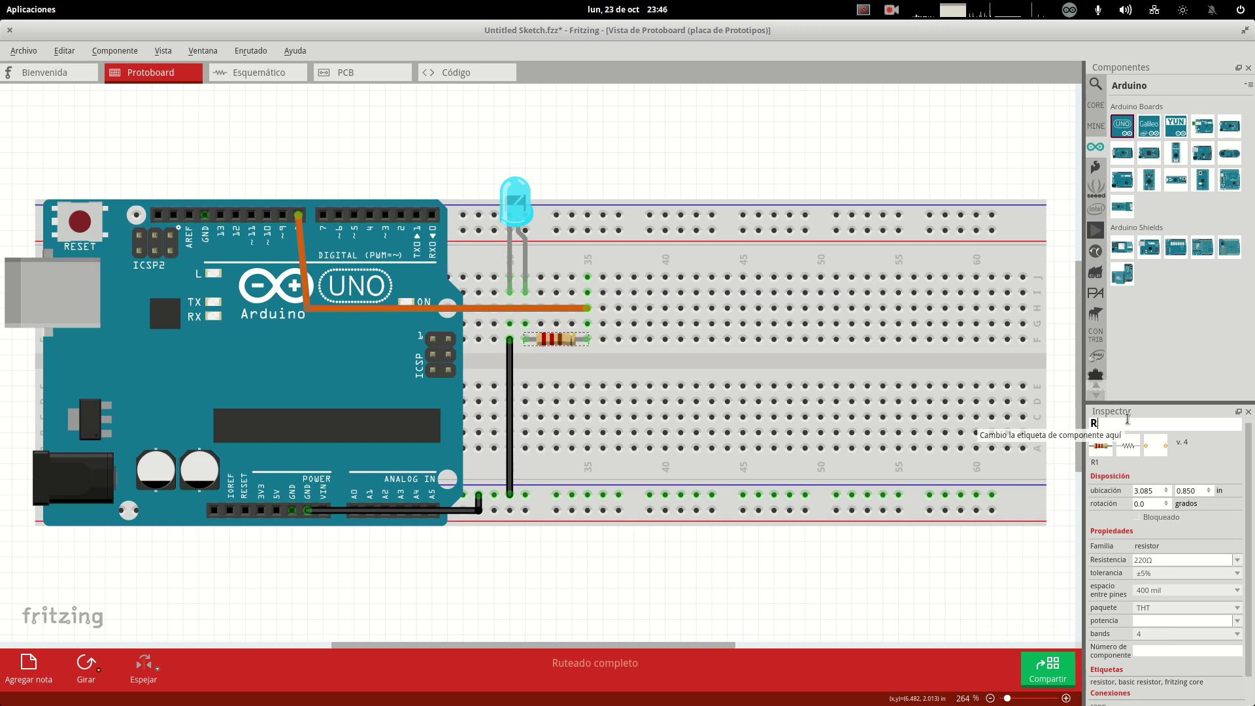
type("esistencia Led Azul")
- Rename the LED "LED azul"
left_click(524, 210)
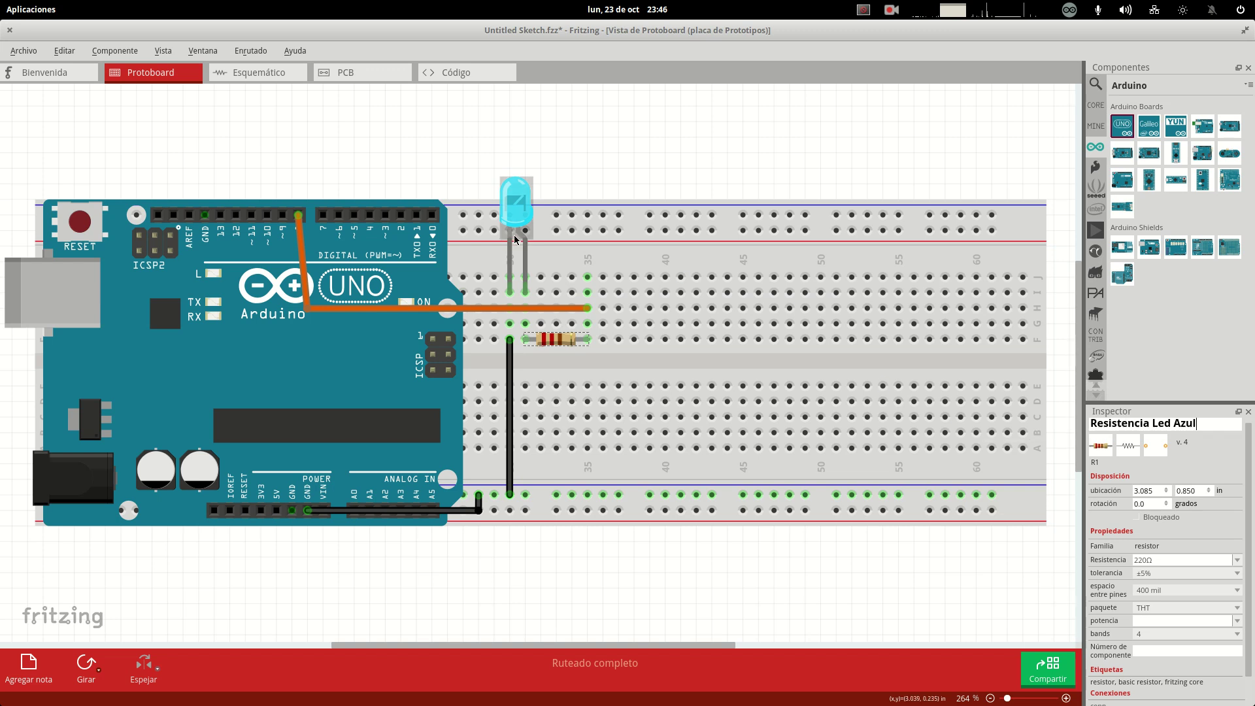
left_click(1128, 423)
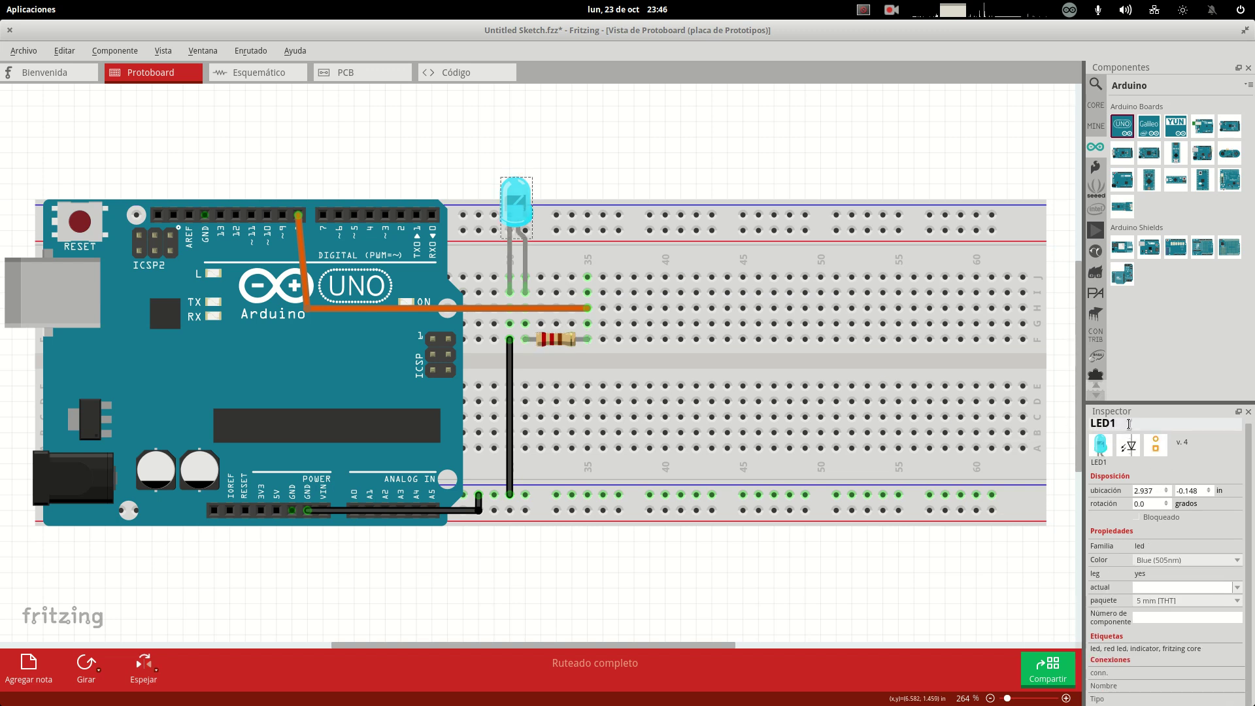
key("BackSpace")
type("z")
key("BackSpace")
type("azul")
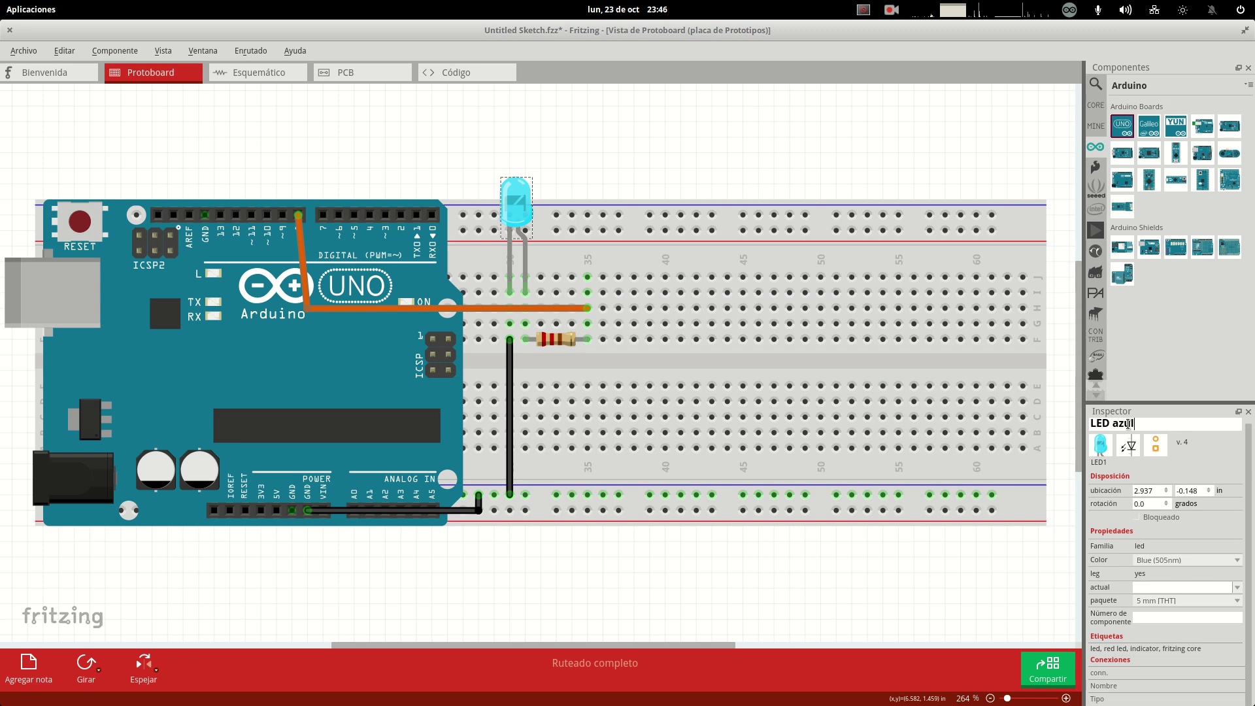
left_click(838, 367)
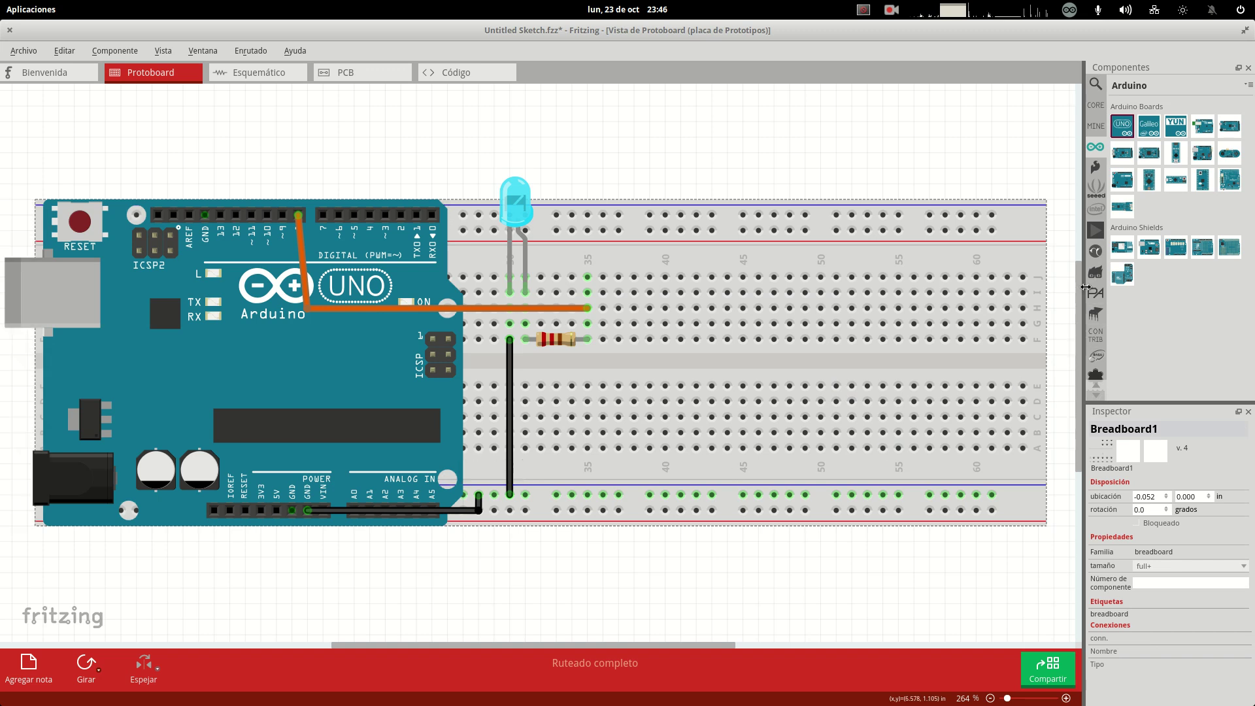
- Place the KY-009 Full Color RGB LED SMD Module from My Parts above the Arduino, at about 1.756, -1.232 in
left_click(1096, 126)
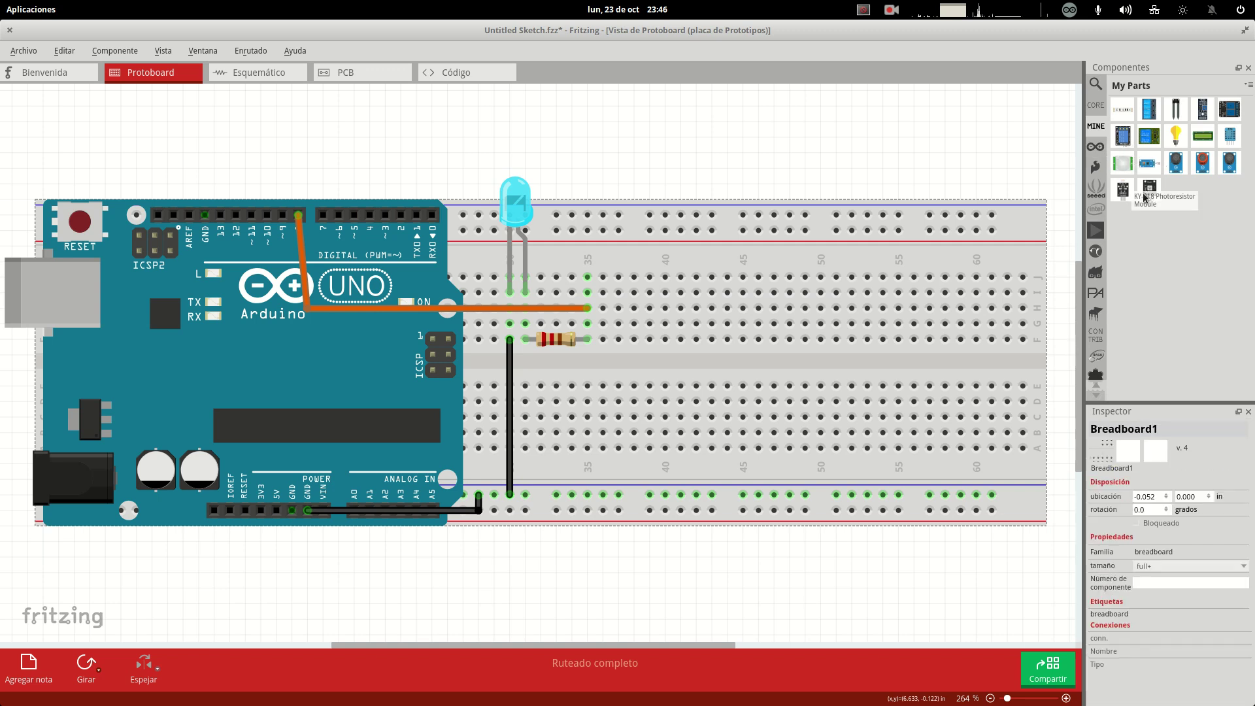
left_click_drag(1148, 189, 942, 247)
left_click_drag(834, 256, 716, 100)
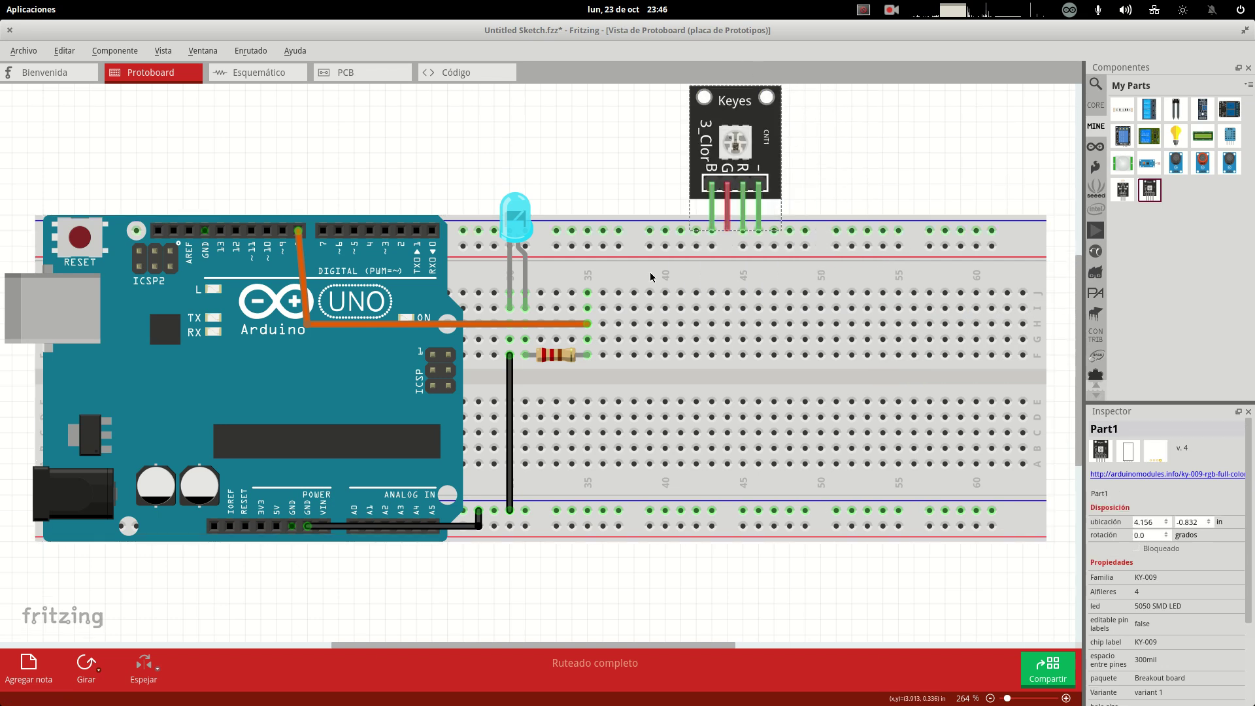
scroll(651, 301, "down", 2)
scroll(651, 301, "up", 4)
scroll(650, 300, "down", 3, "ctrl")
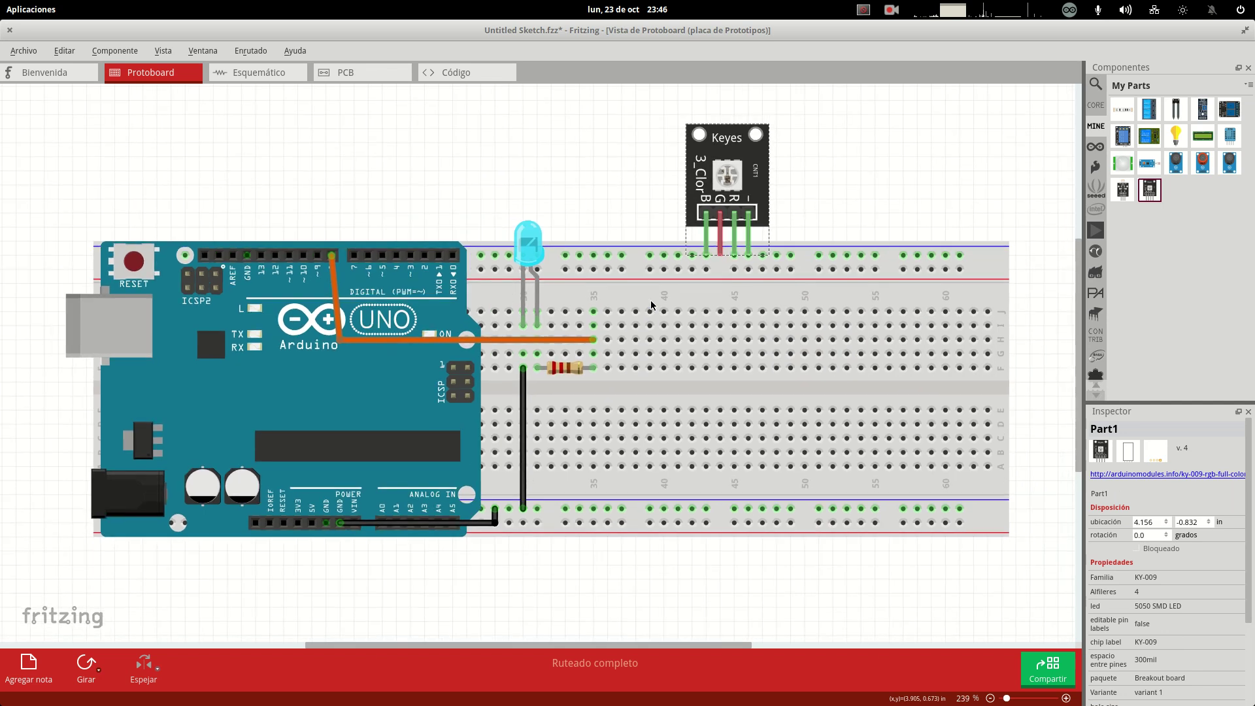
left_click_drag(710, 204, 666, 170)
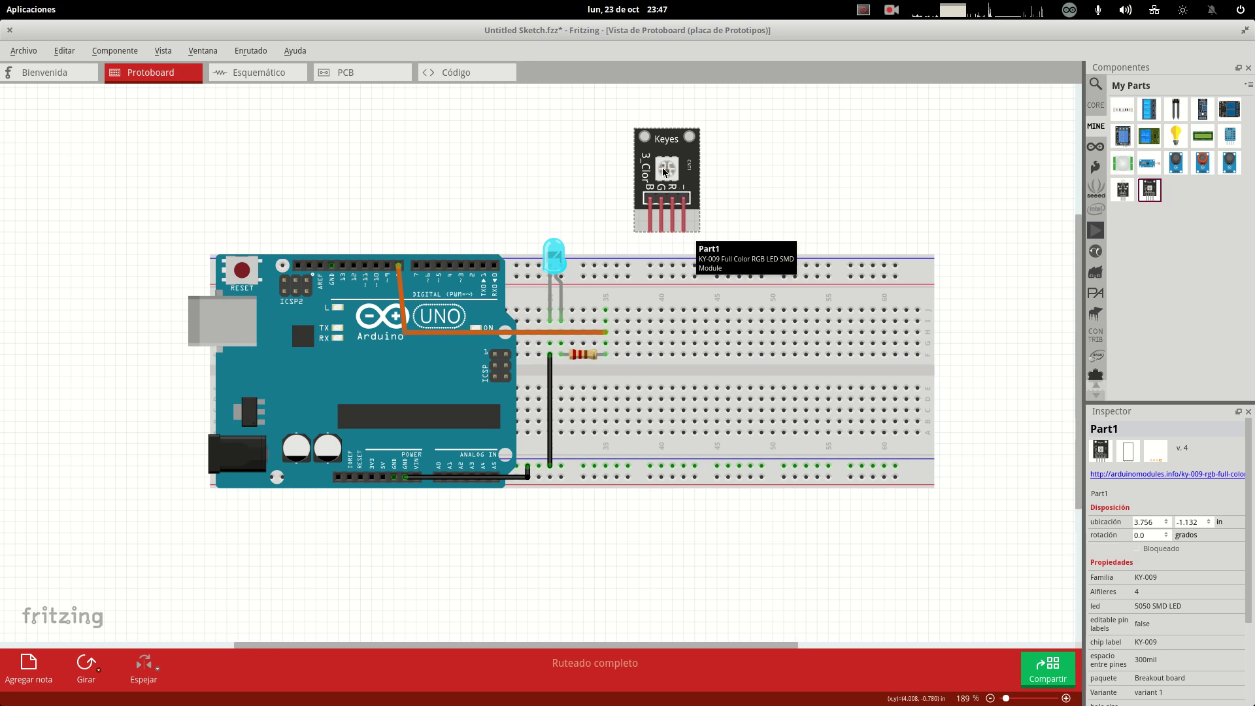
left_click_drag(663, 171, 443, 161)
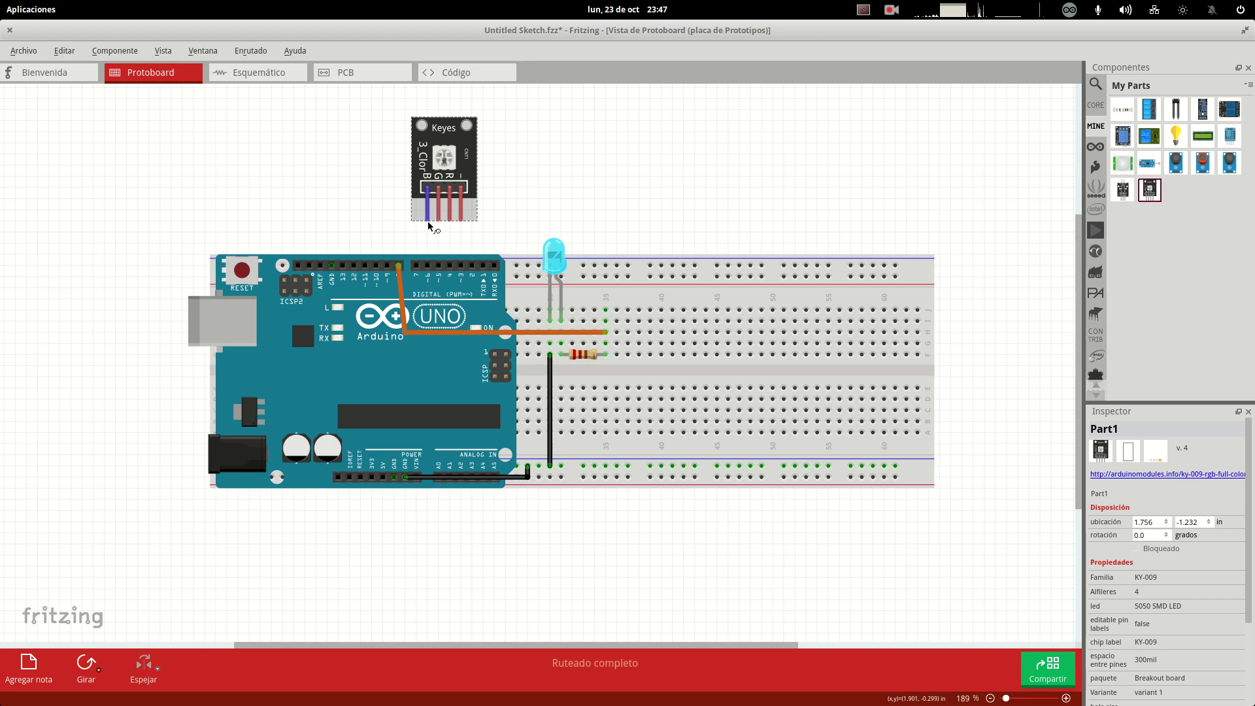
- Wire the RGB module's B pin to Arduino pin 6 in blue (azul) and its G pin to pin 5 in green (verde)
left_click_drag(426, 224, 431, 268)
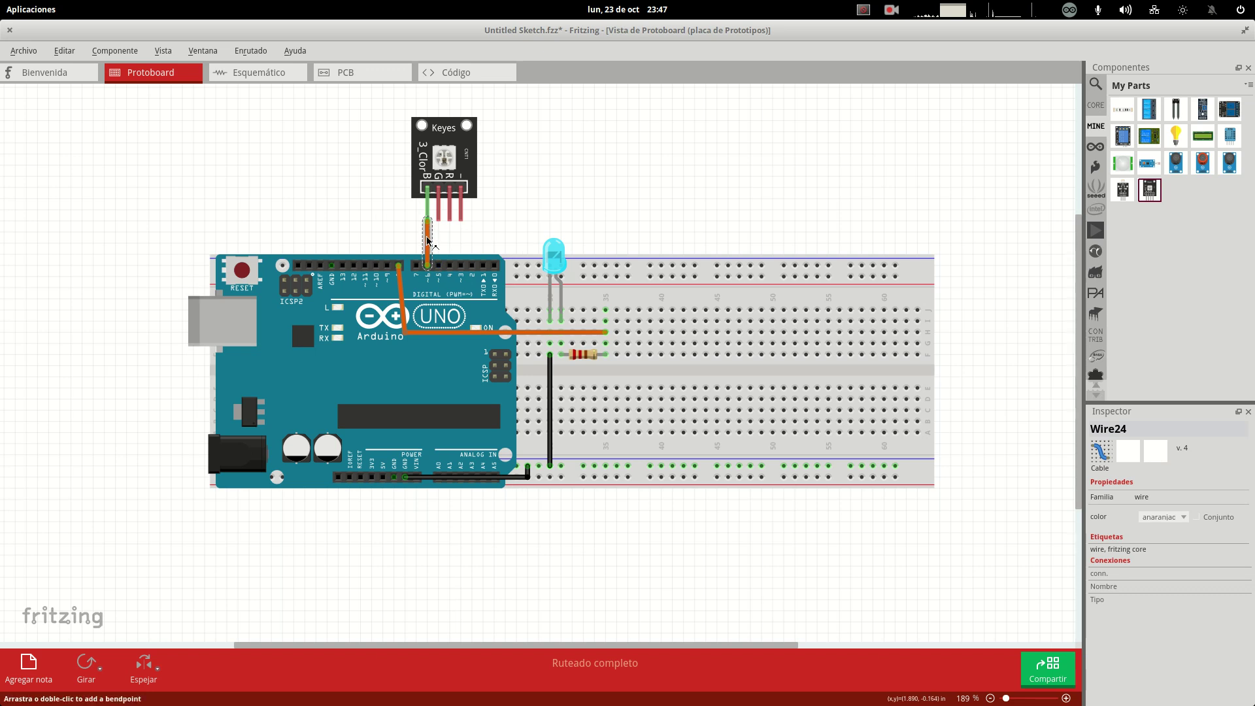
left_click(1170, 521)
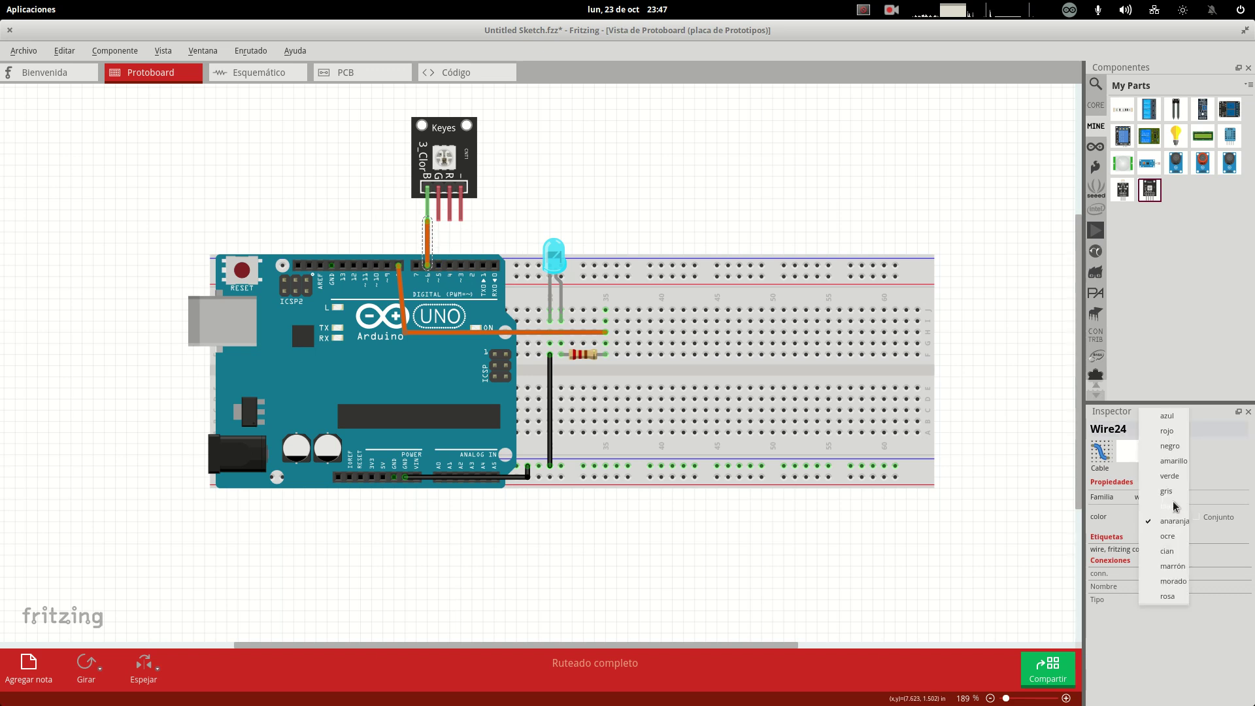
left_click(1176, 422)
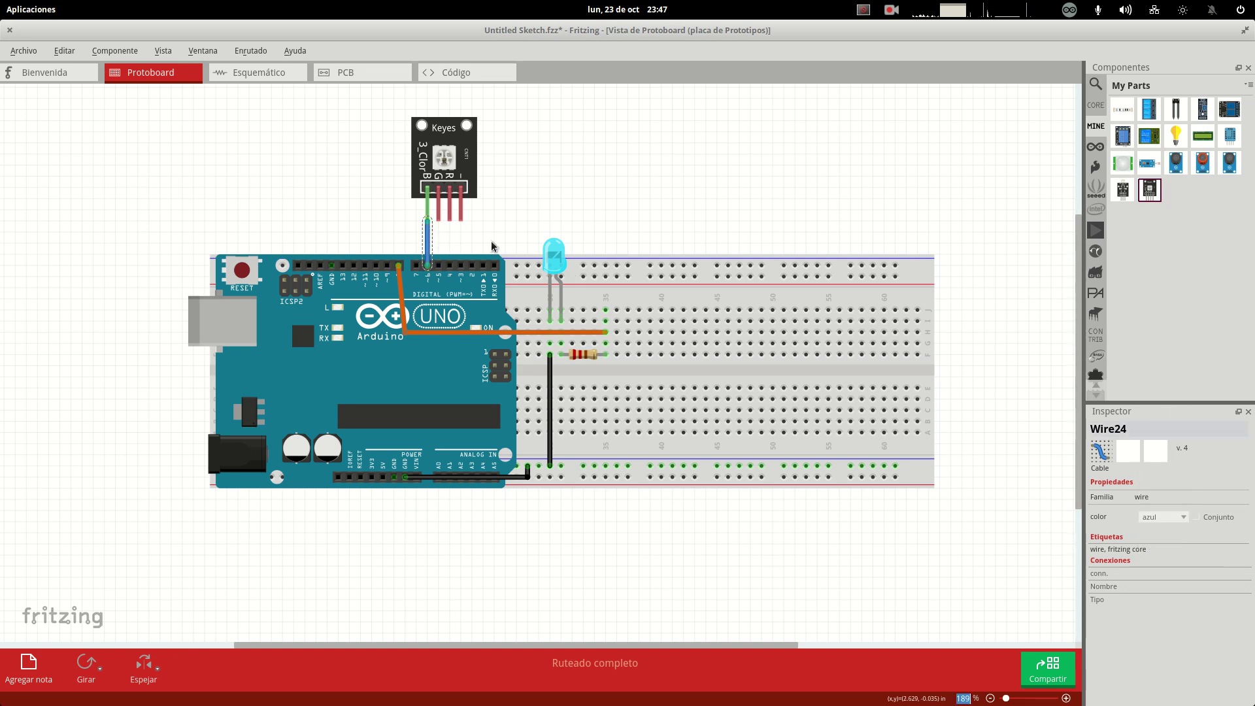
left_click_drag(438, 218, 442, 268)
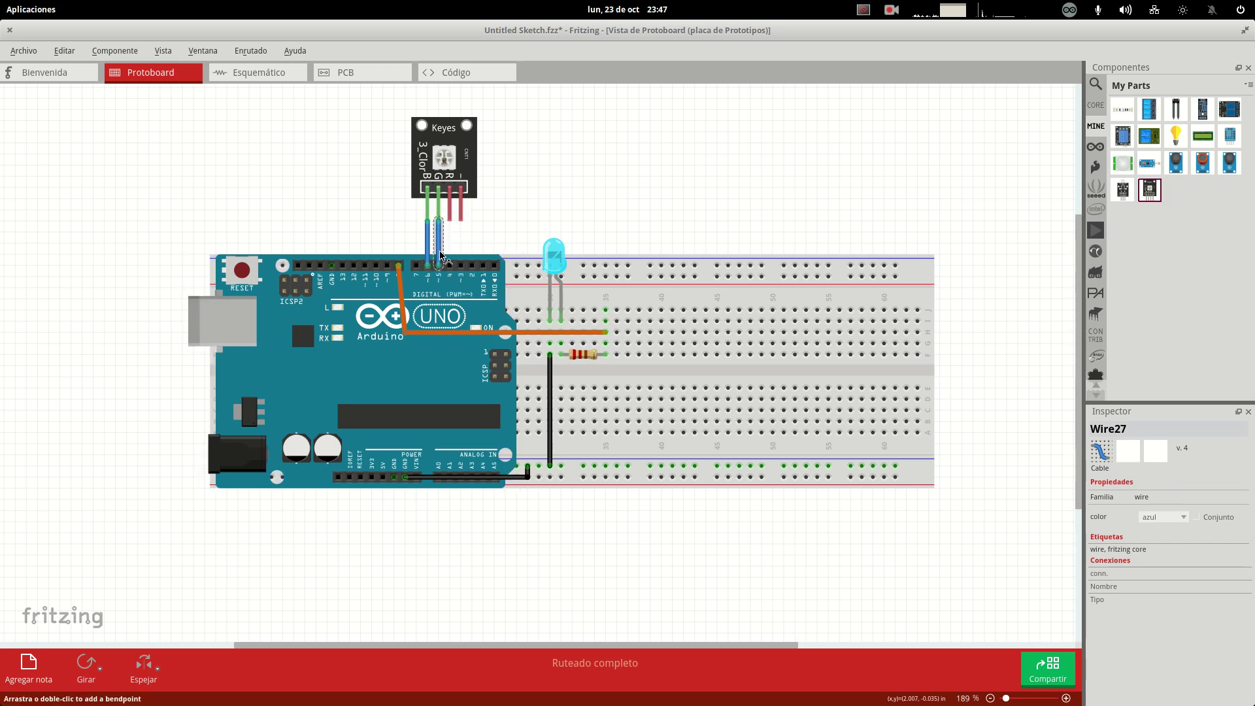
left_click(1170, 518)
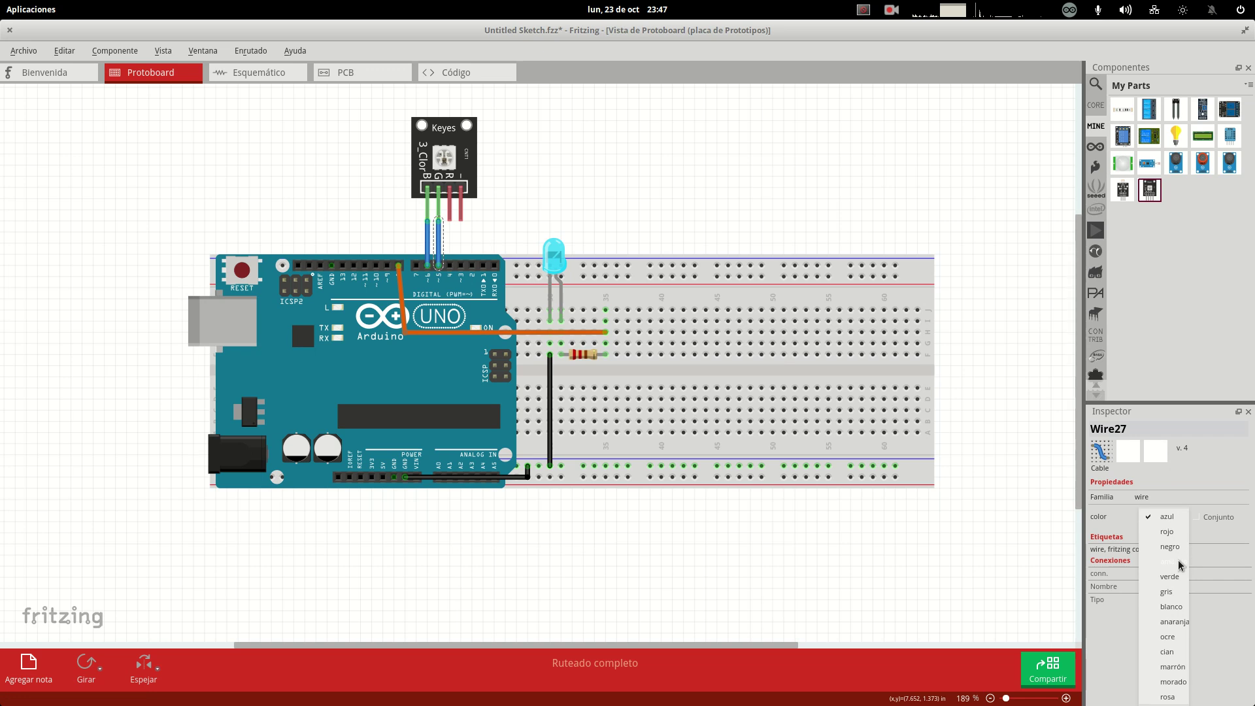
left_click(1174, 584)
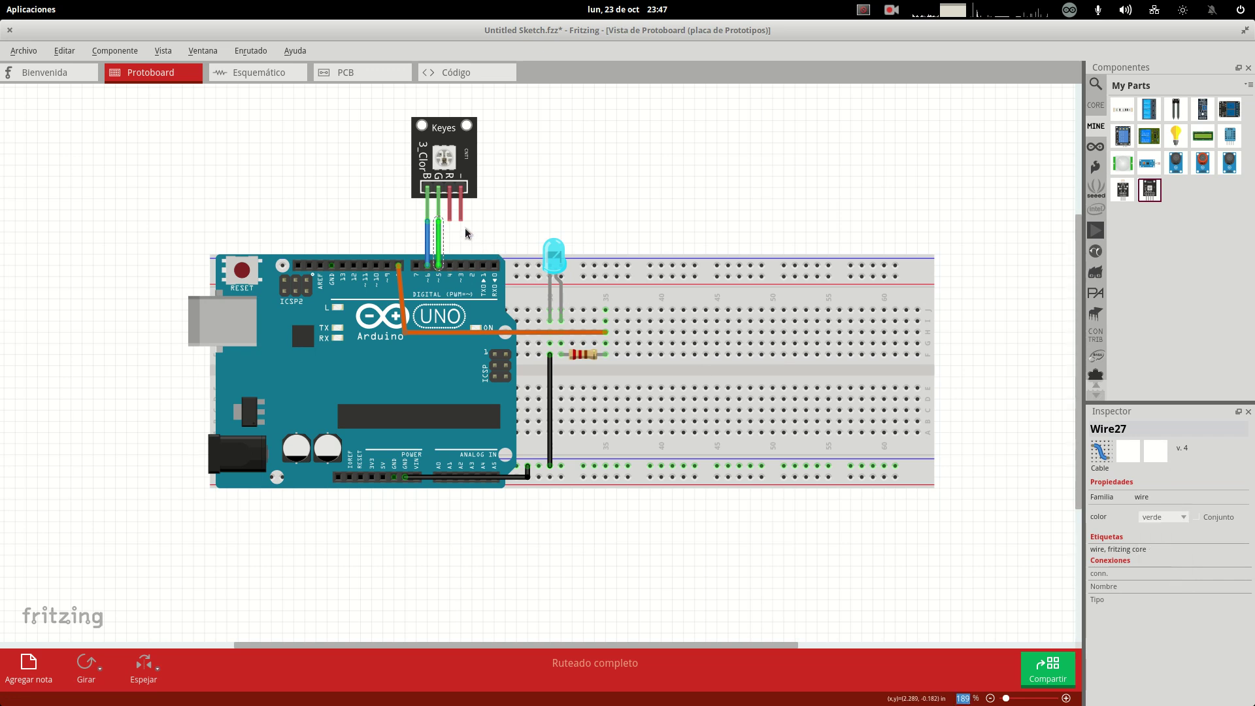
- Wire the RGB module's R pin to Arduino pin 3 in red (rojo) and its − pin to the lower blue rail at column 37 in black (negro)
left_click_drag(451, 224, 465, 265)
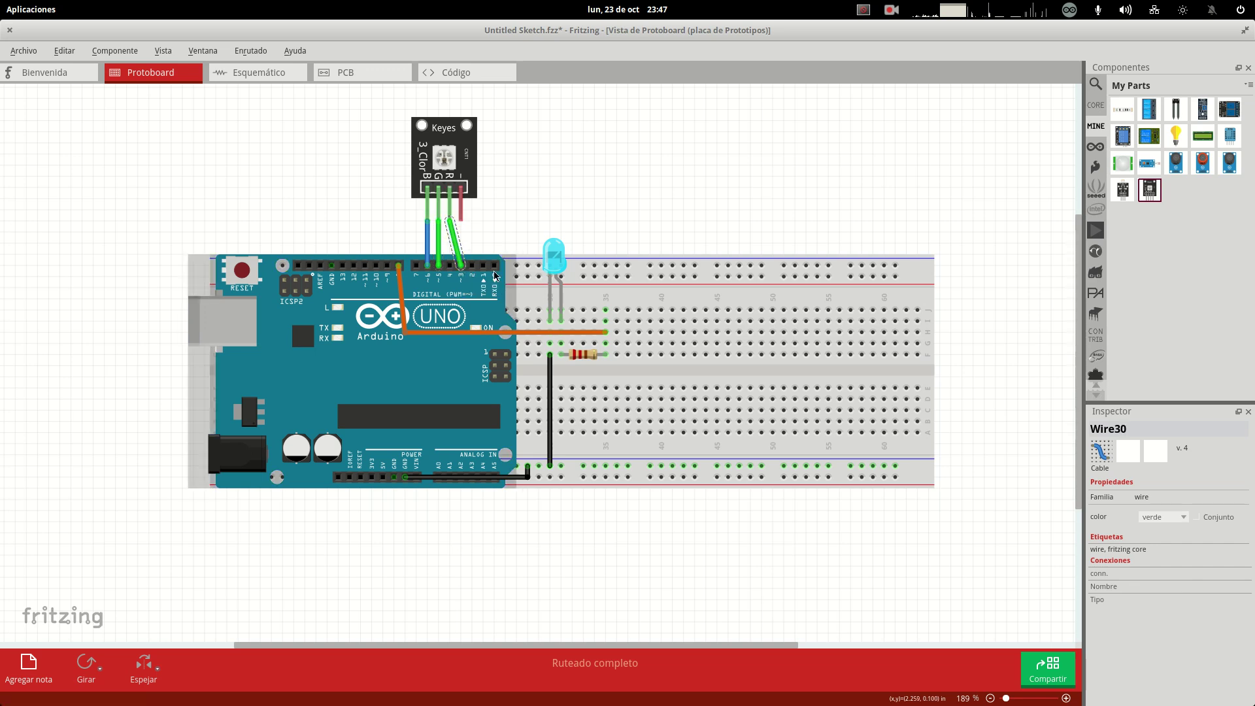
left_click(1175, 518)
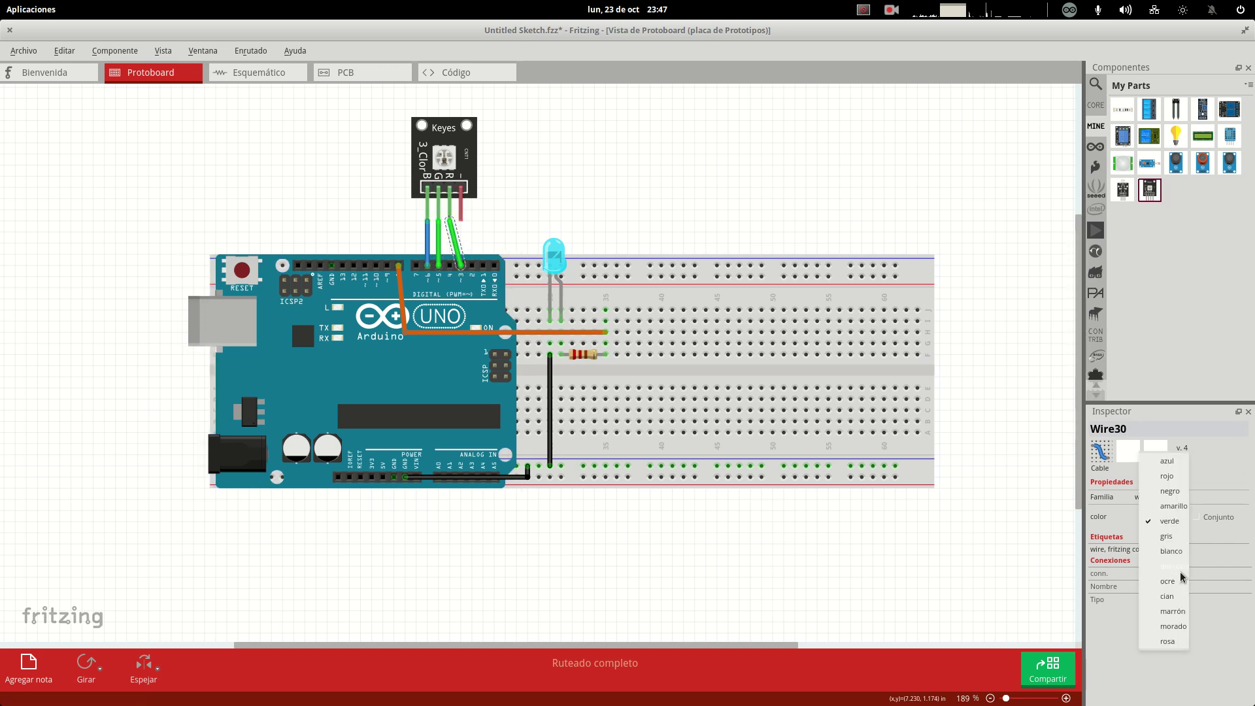
left_click(1169, 476)
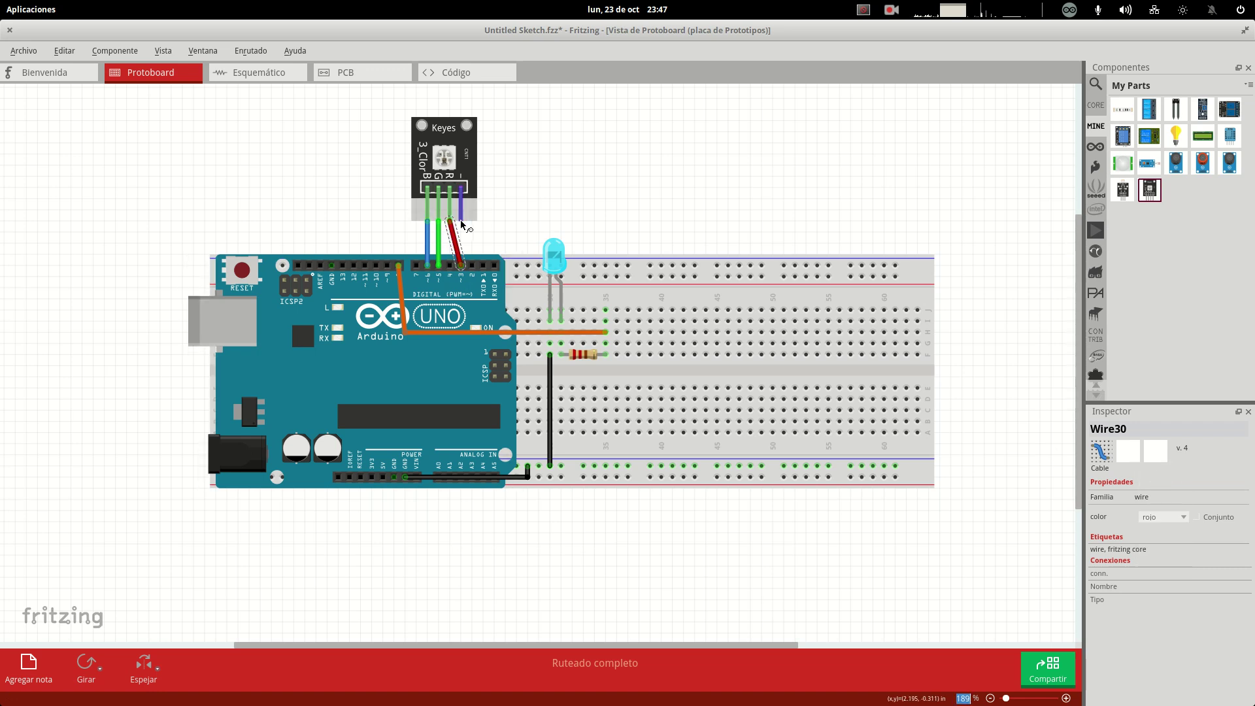
left_click_drag(462, 218, 631, 469)
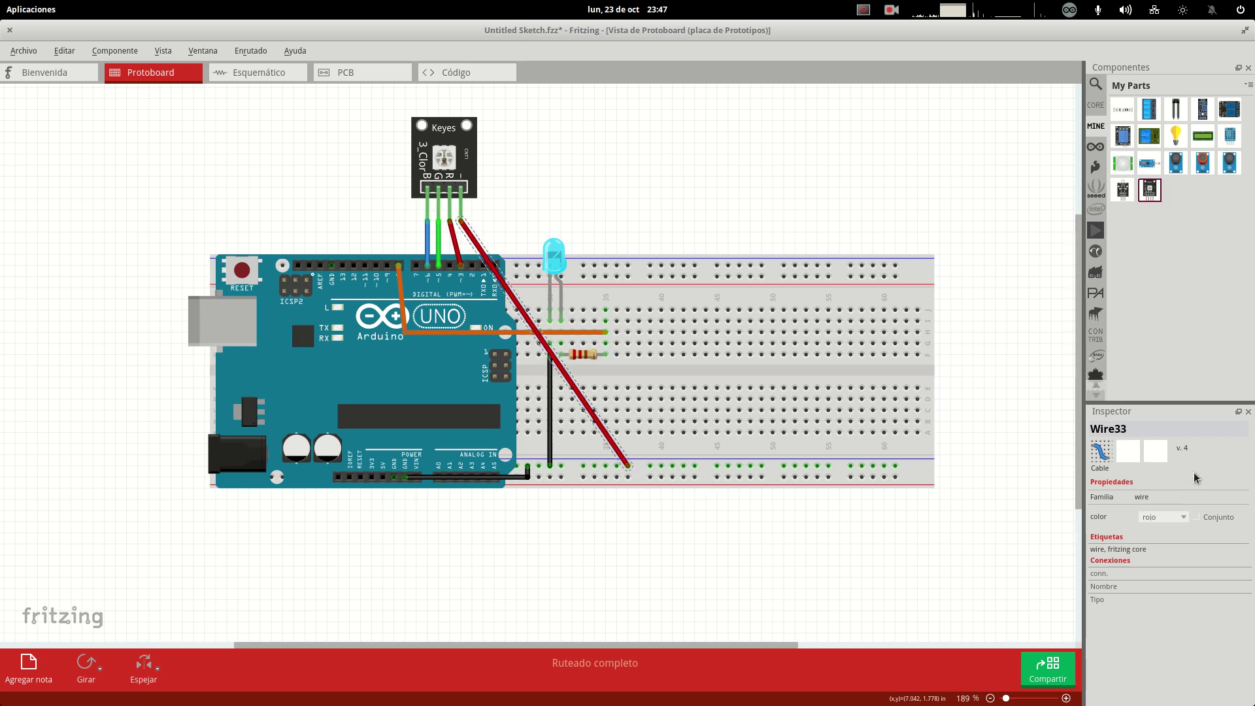
left_click(1174, 517)
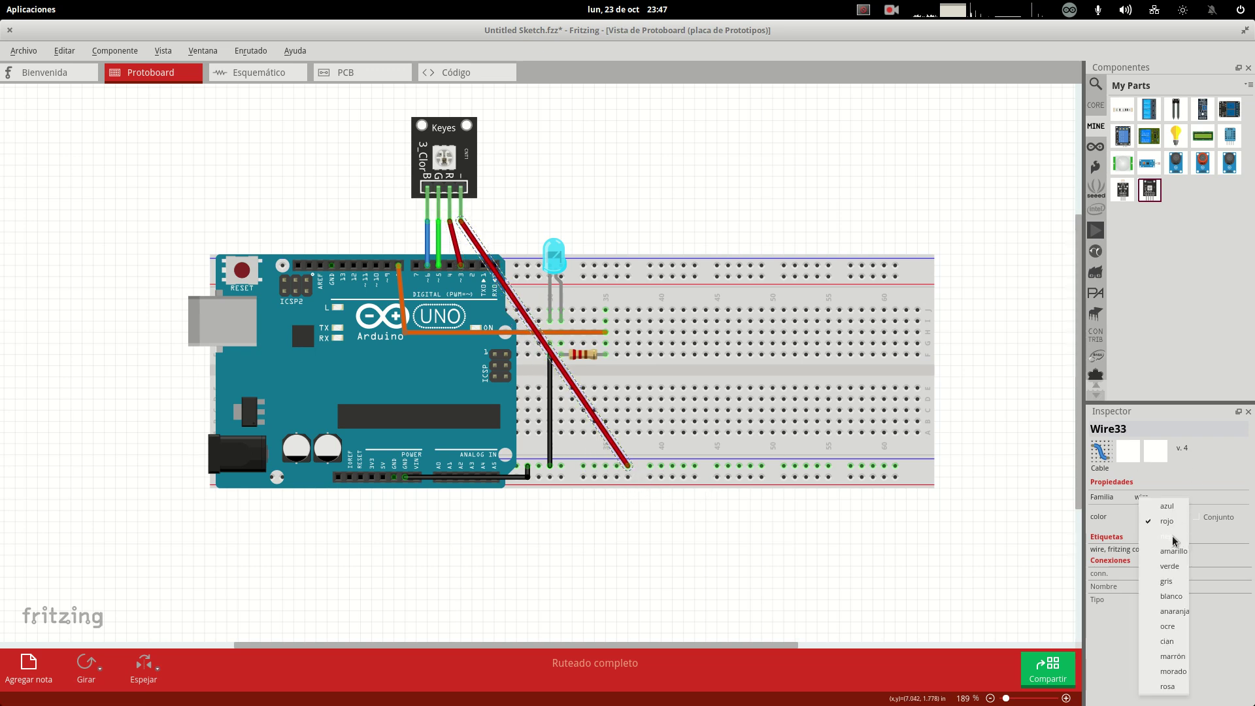
left_click(1171, 536)
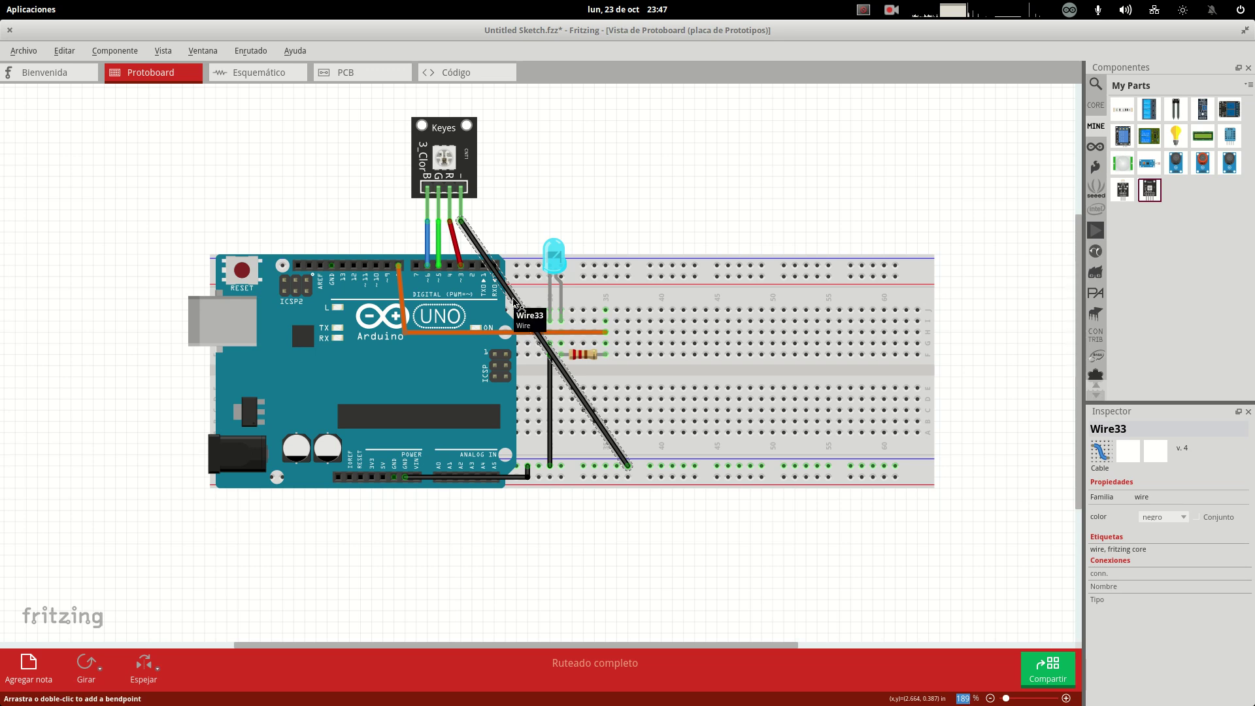
- Bend the RGB module's black ground wire into a right angle above breadboard column 37
left_click_drag(516, 302, 628, 221)
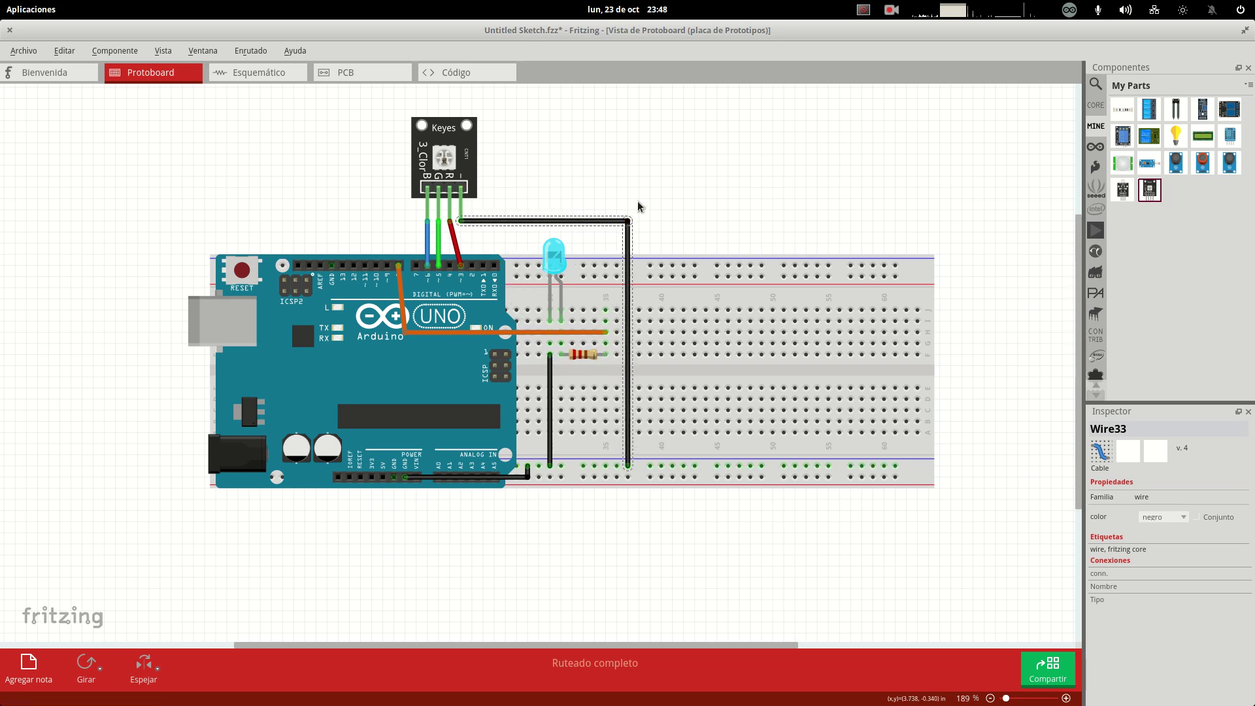
left_click(670, 171)
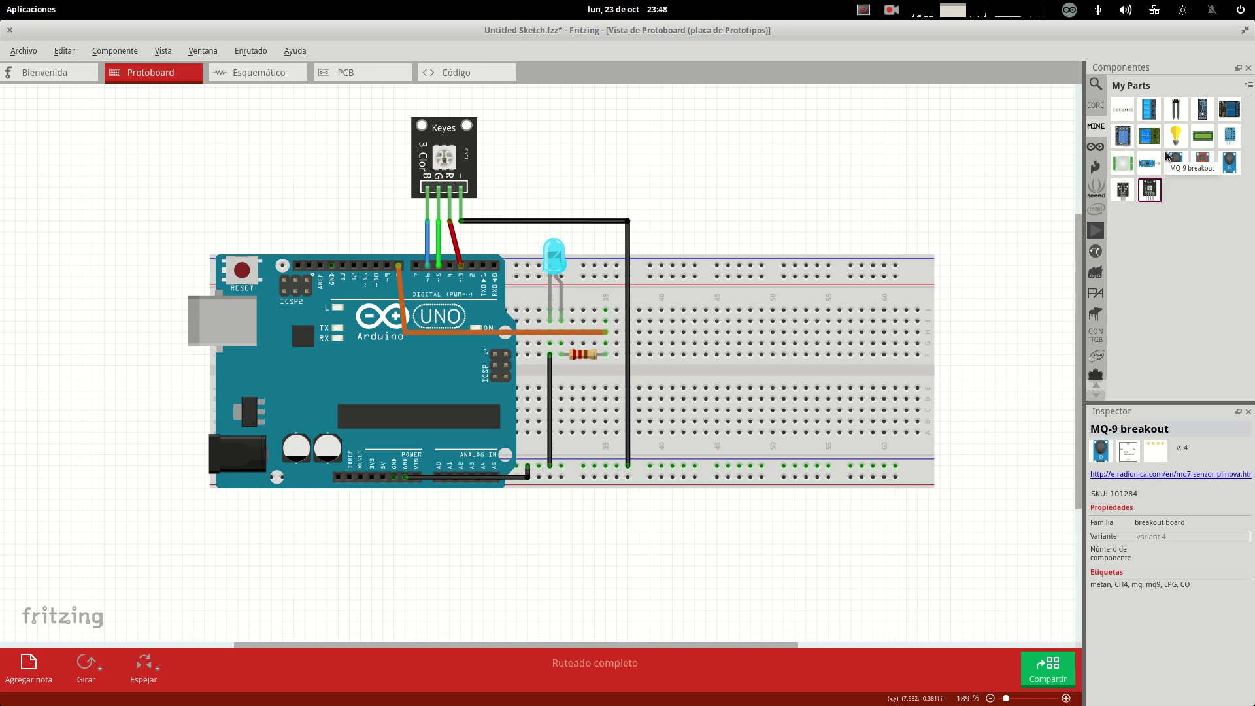
- Try to import the part file keyes-relay.fzpz from the Dropbox Fritzing/componentes folder into My Parts
right_click(1142, 260)
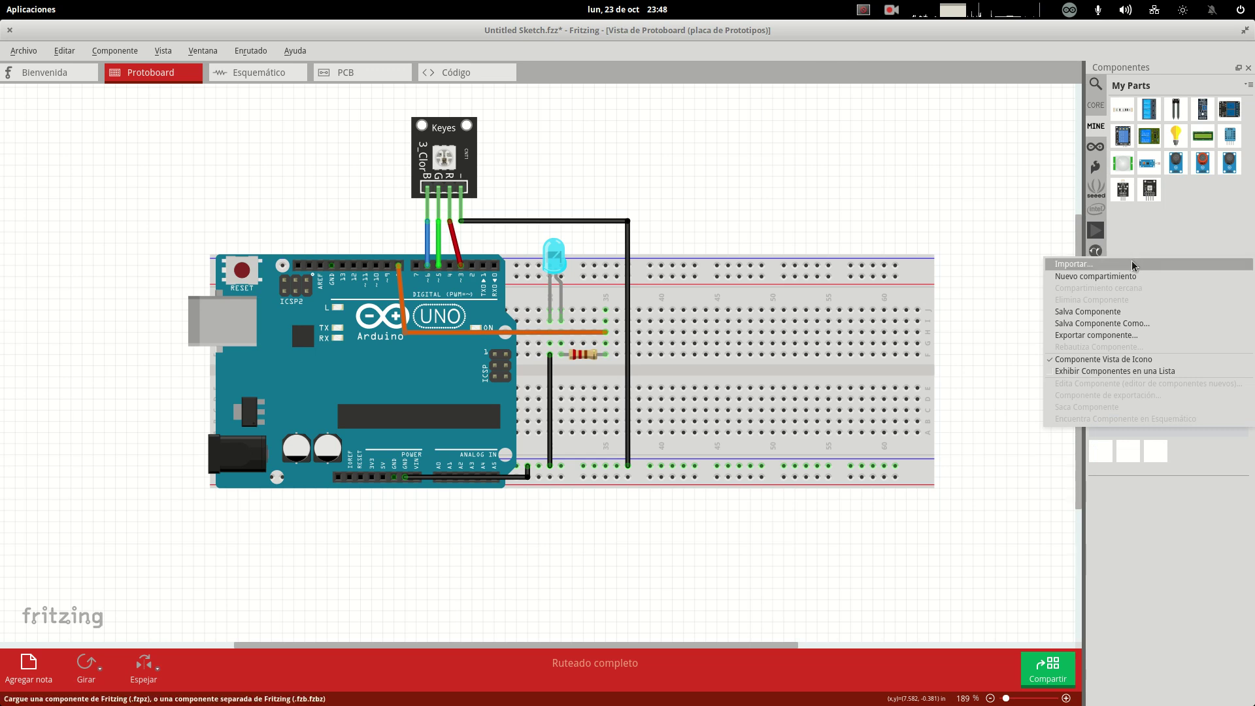
left_click(1131, 262)
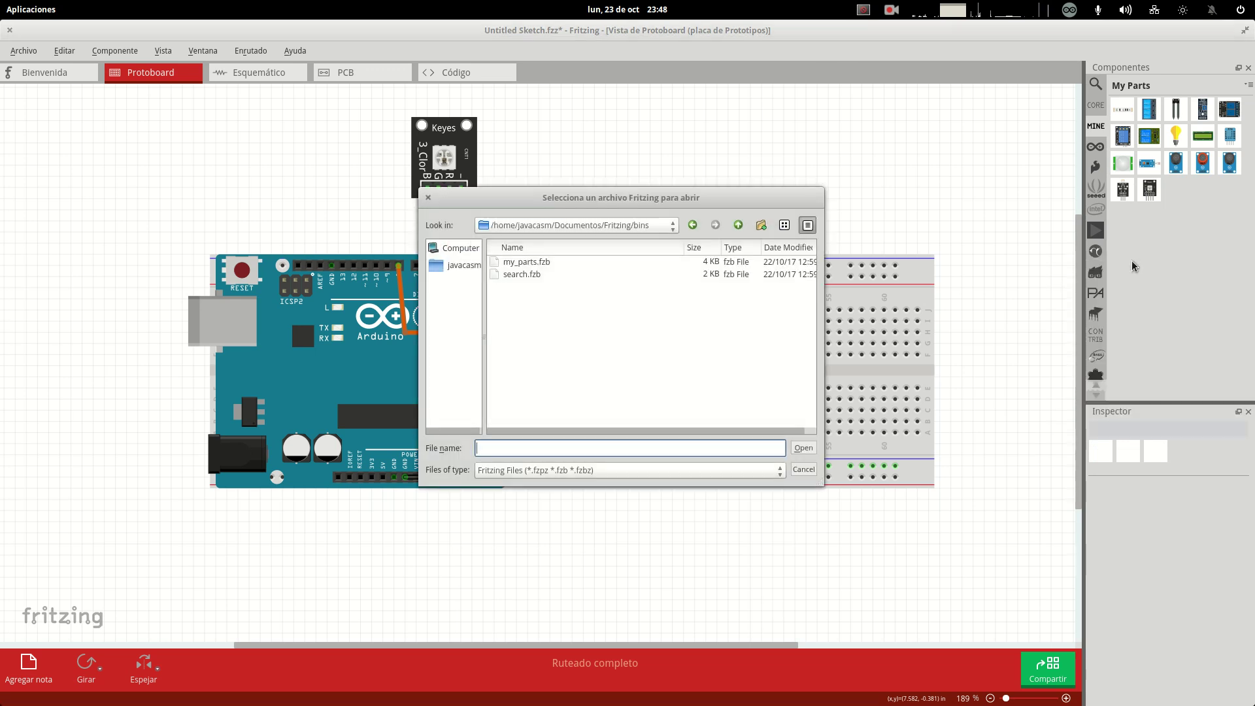
left_click(449, 264)
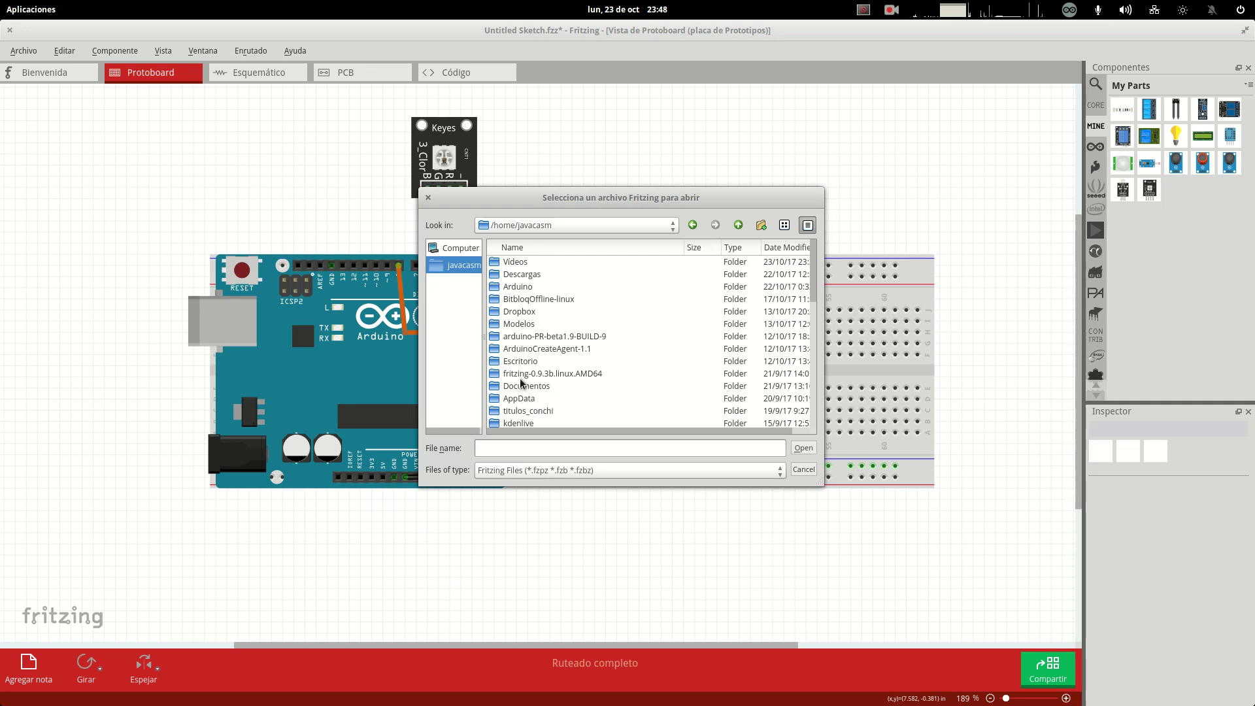
double_click(531, 312)
double_click(529, 274)
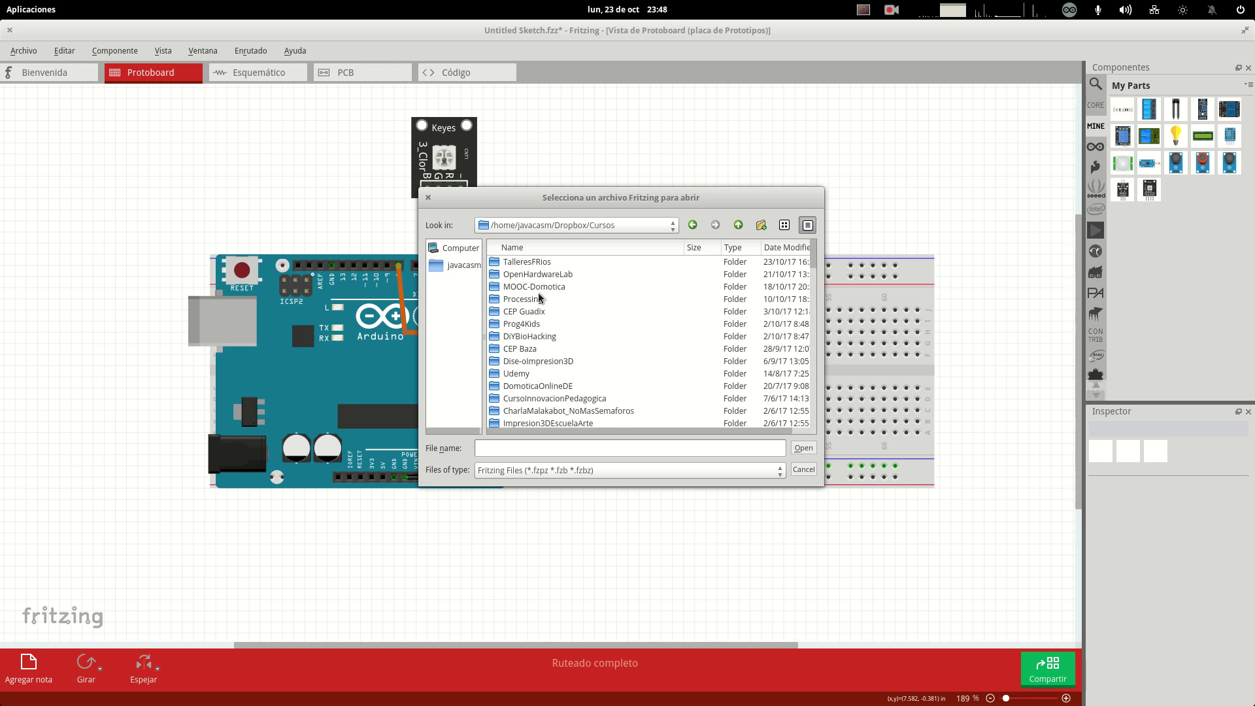
double_click(518, 378)
double_click(531, 262)
double_click(528, 288)
double_click(533, 263)
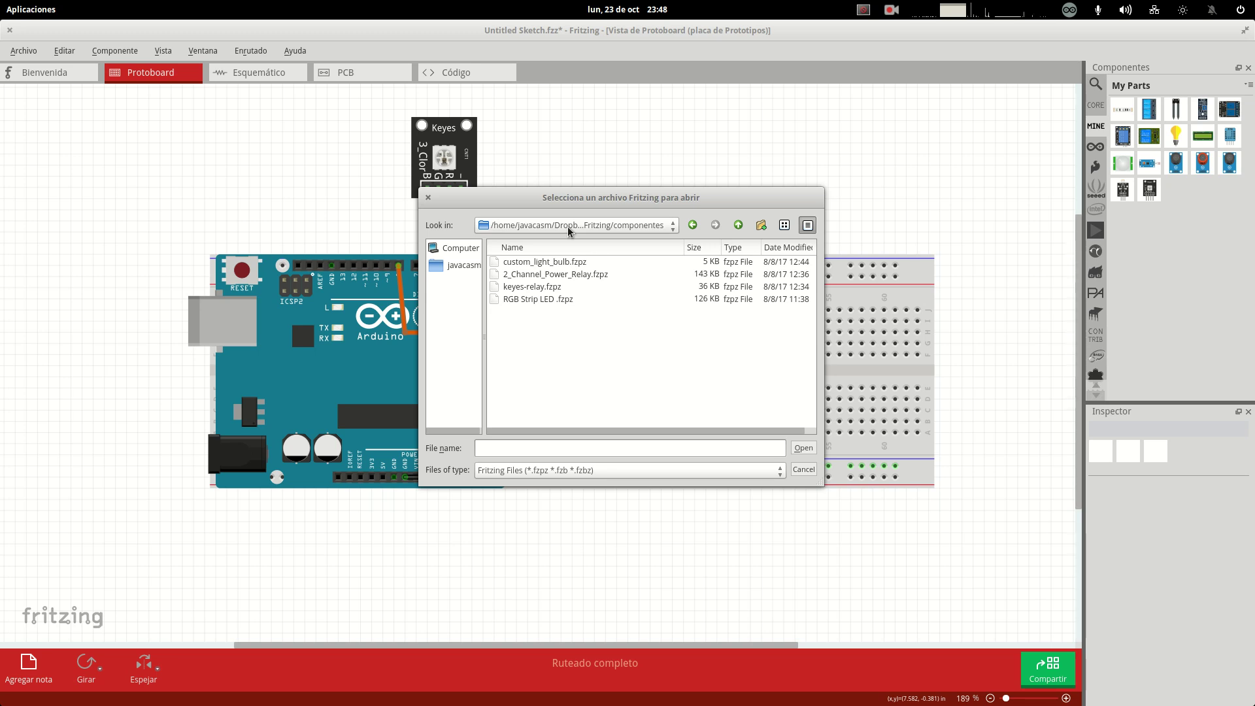
left_click(551, 286)
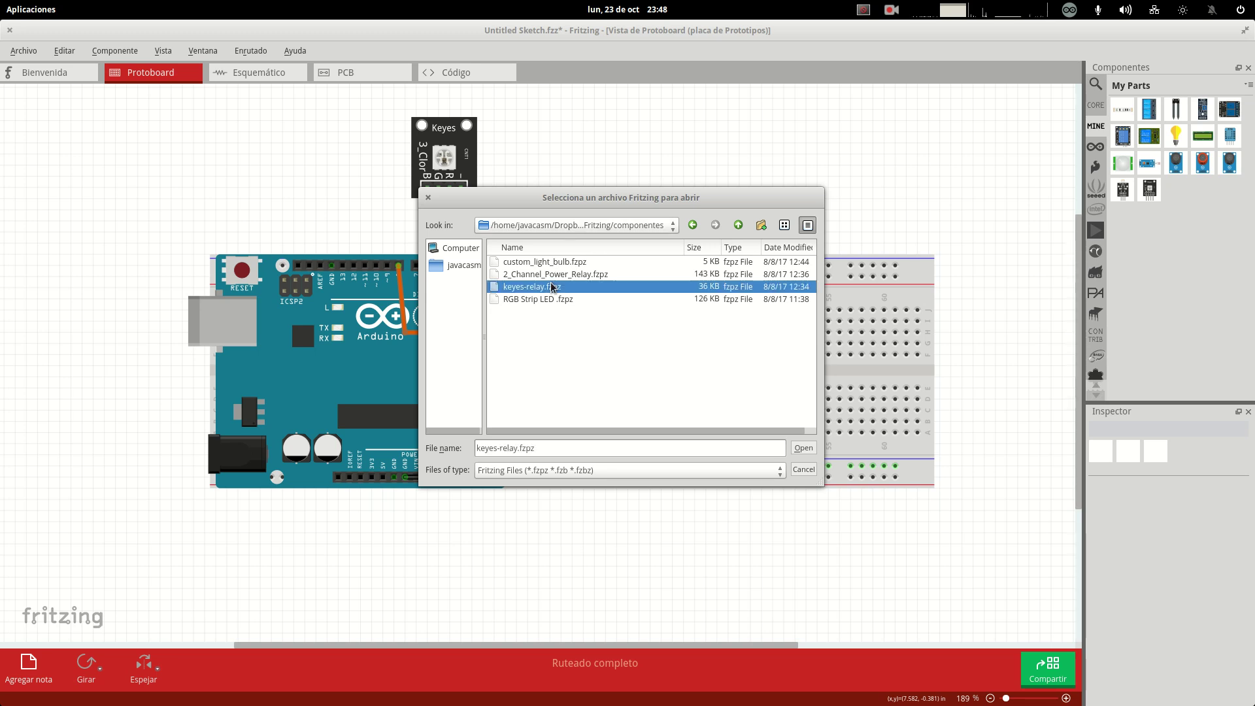
left_click(803, 449)
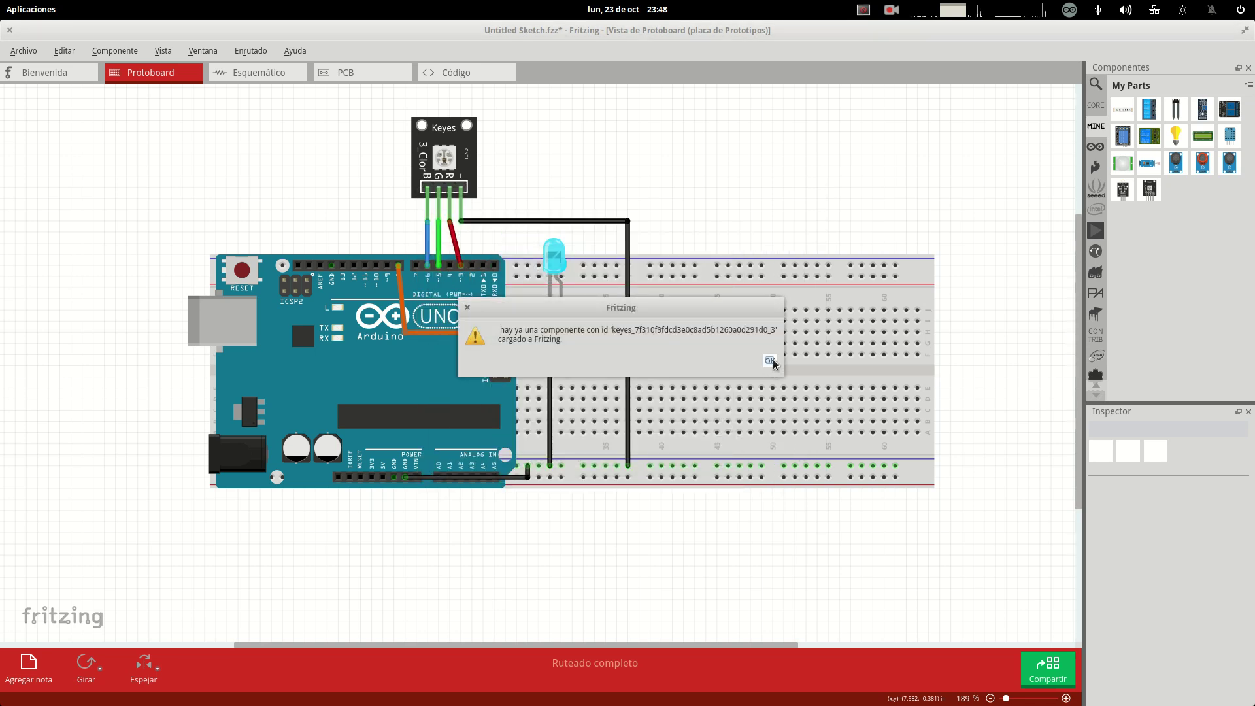
left_click(772, 360)
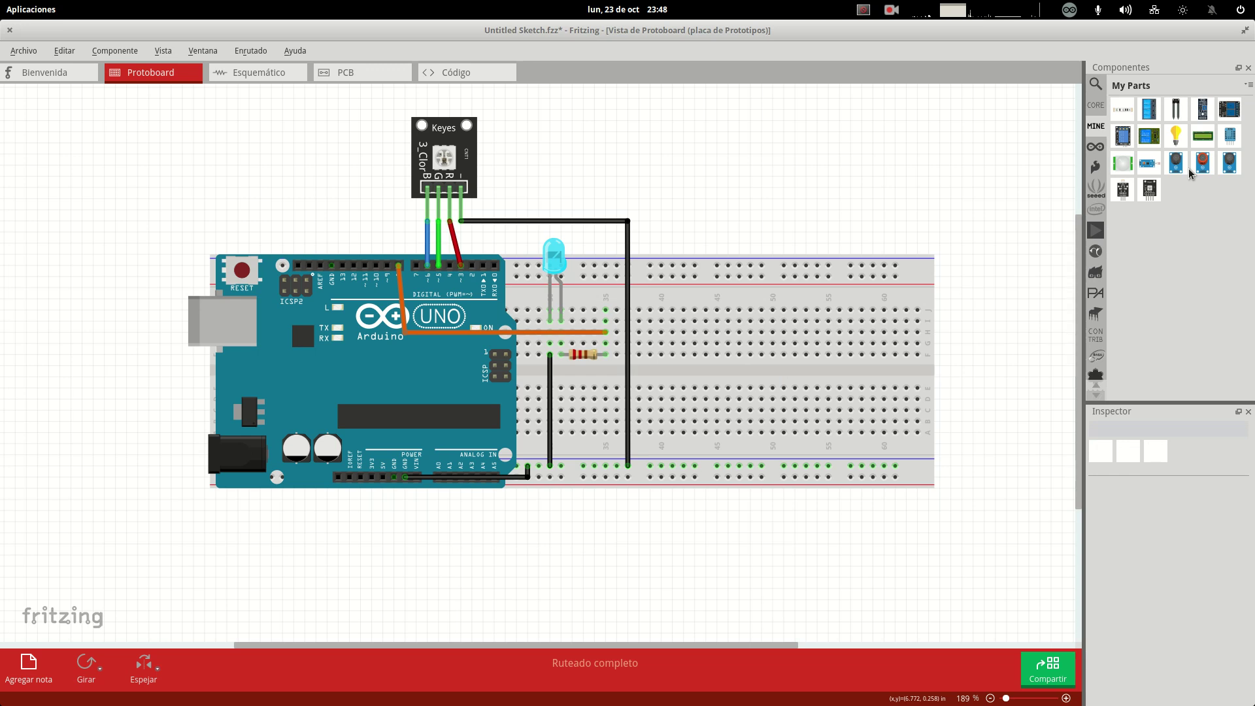
- In the schematic view, rotate the Arduino Uno to 0° and place it at -2.400, -0.900 in, left of the other parts
mouse_move(1191, 168)
left_click(282, 79)
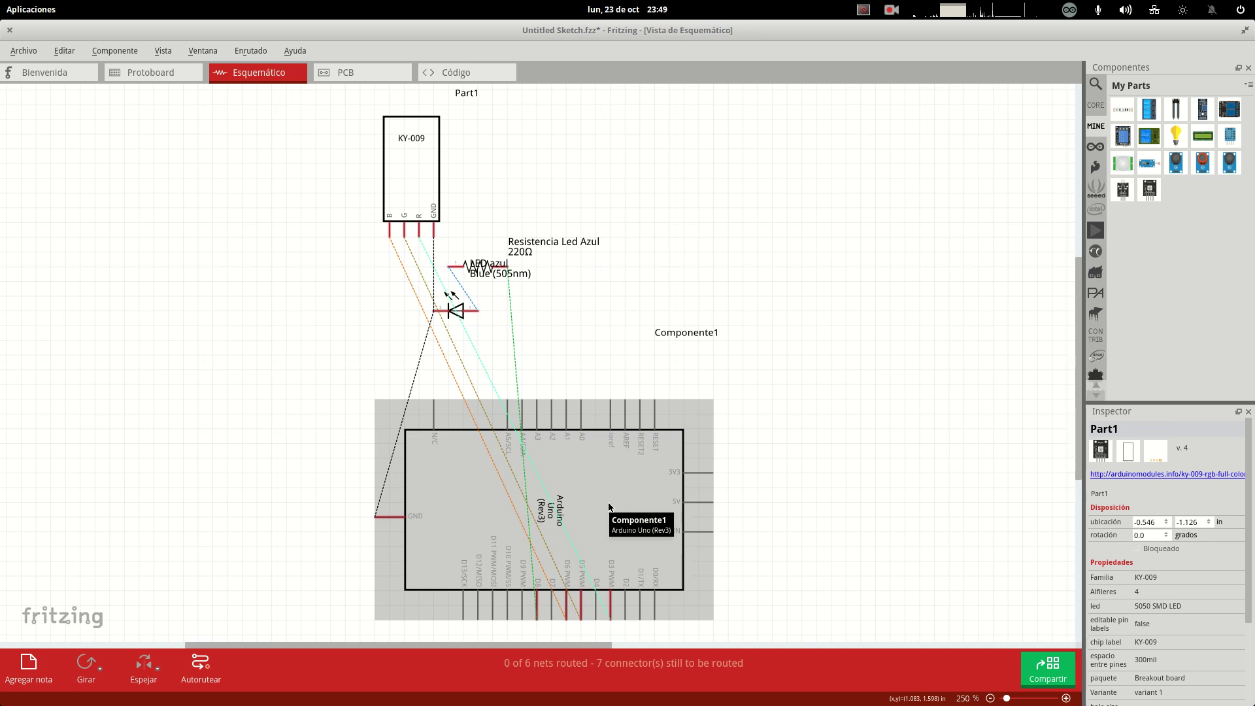
left_click_drag(607, 509, 899, 302)
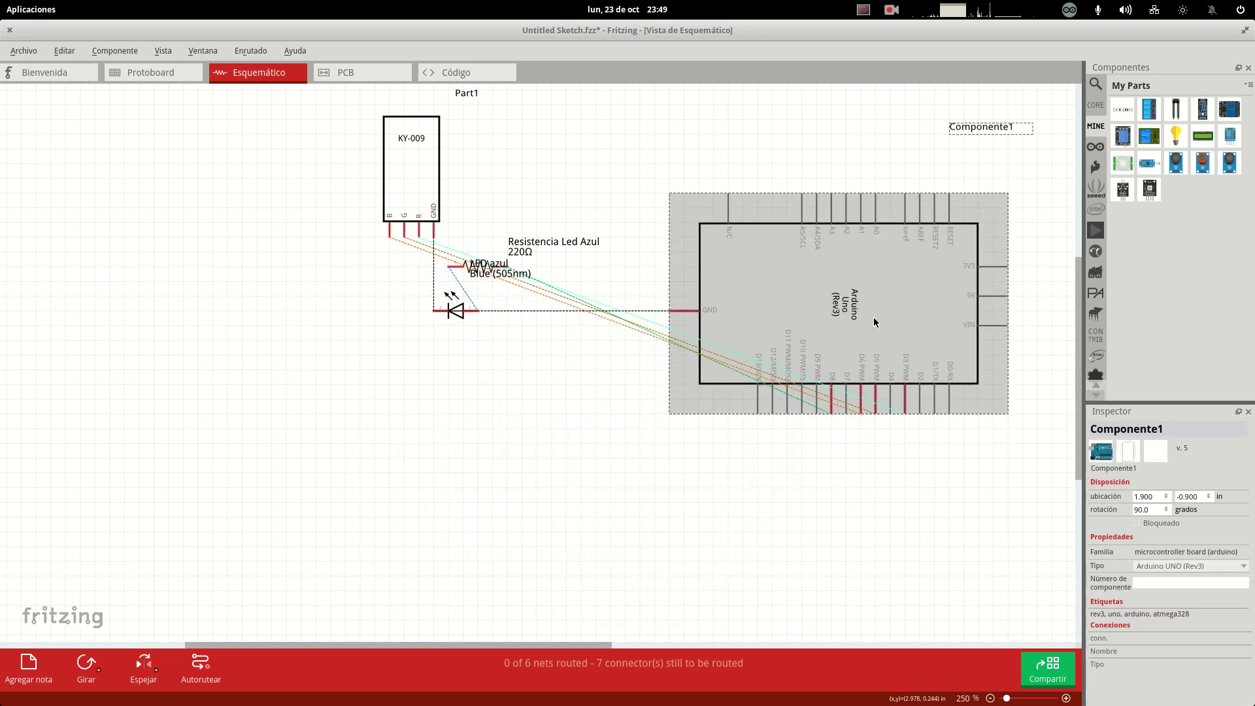
left_click(85, 671)
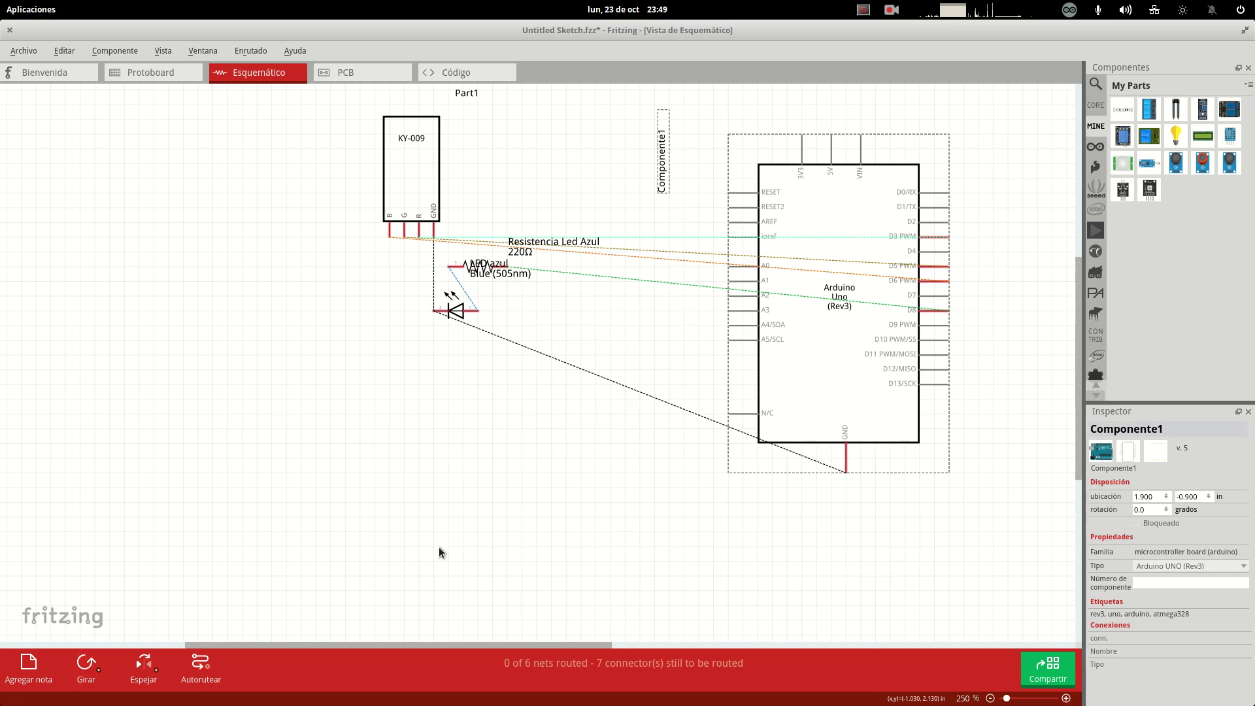
left_click_drag(849, 366, 217, 366)
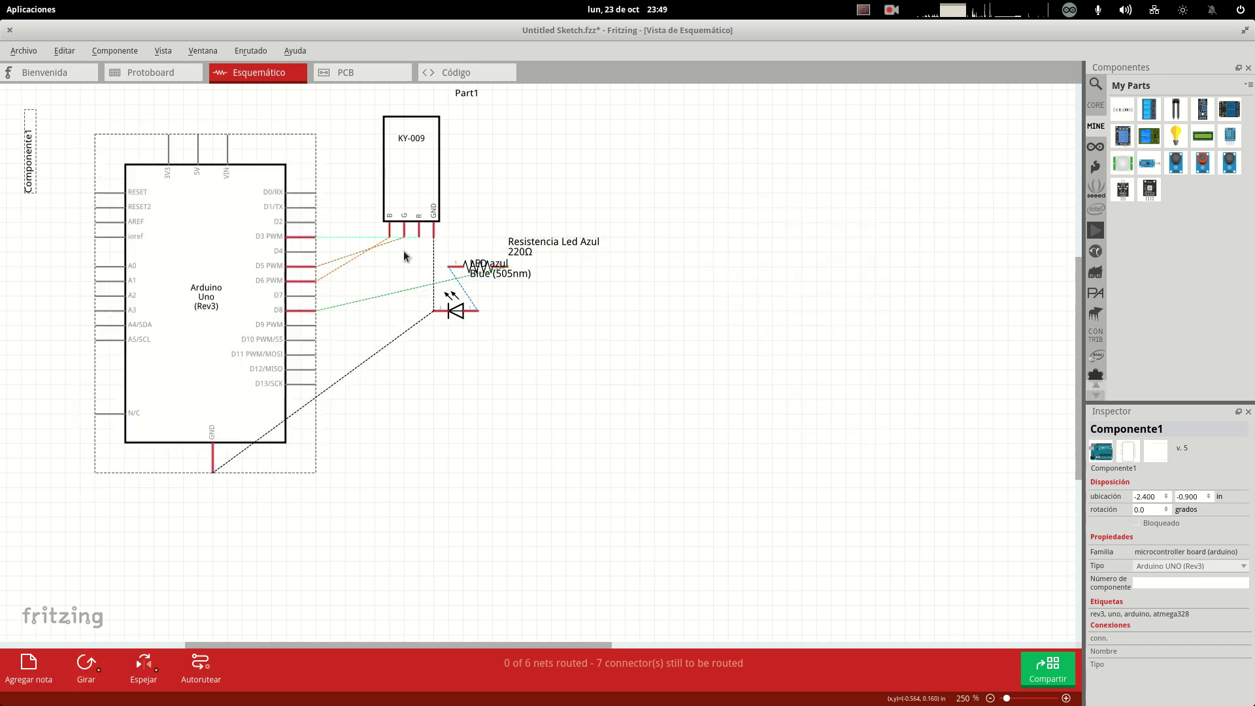
- Spread out the KY-009, LED azul (0.155, 1.005 in) and the 220Ω resistor (-0.705, 0.557 in), turning the resistor to -180°
left_click_drag(415, 147, 474, 161)
left_click_drag(456, 319, 495, 450)
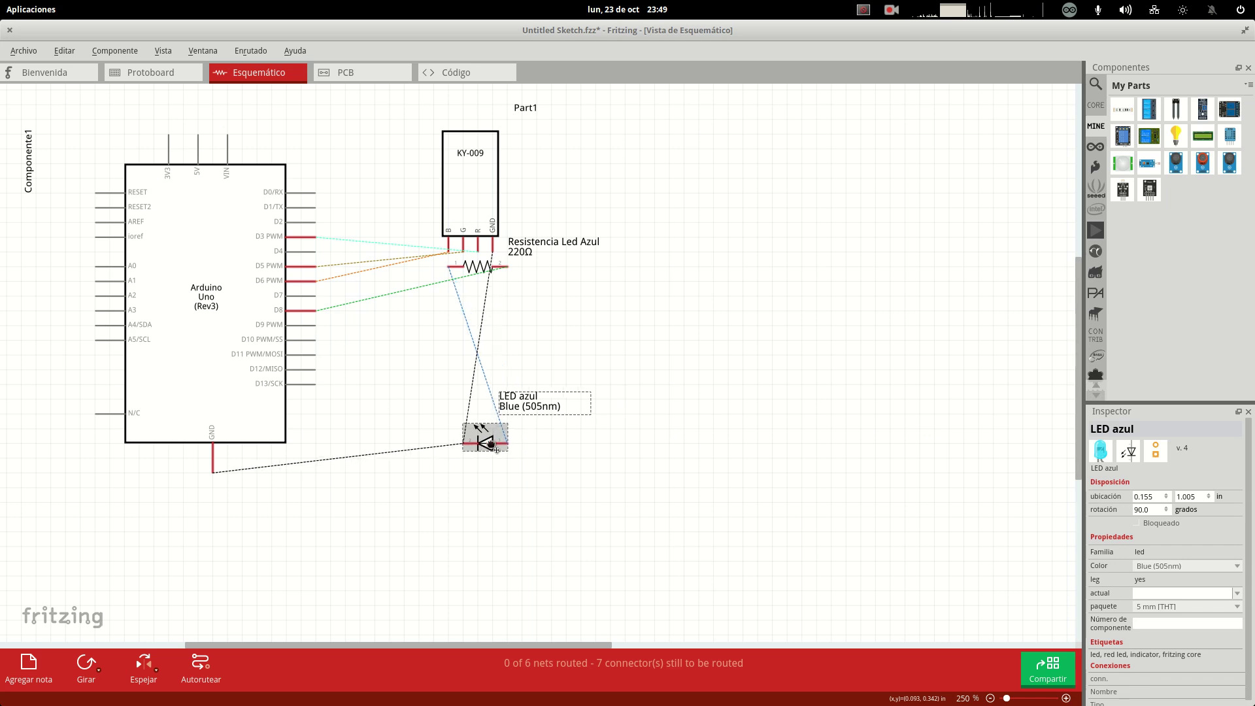
left_click_drag(484, 267, 372, 362)
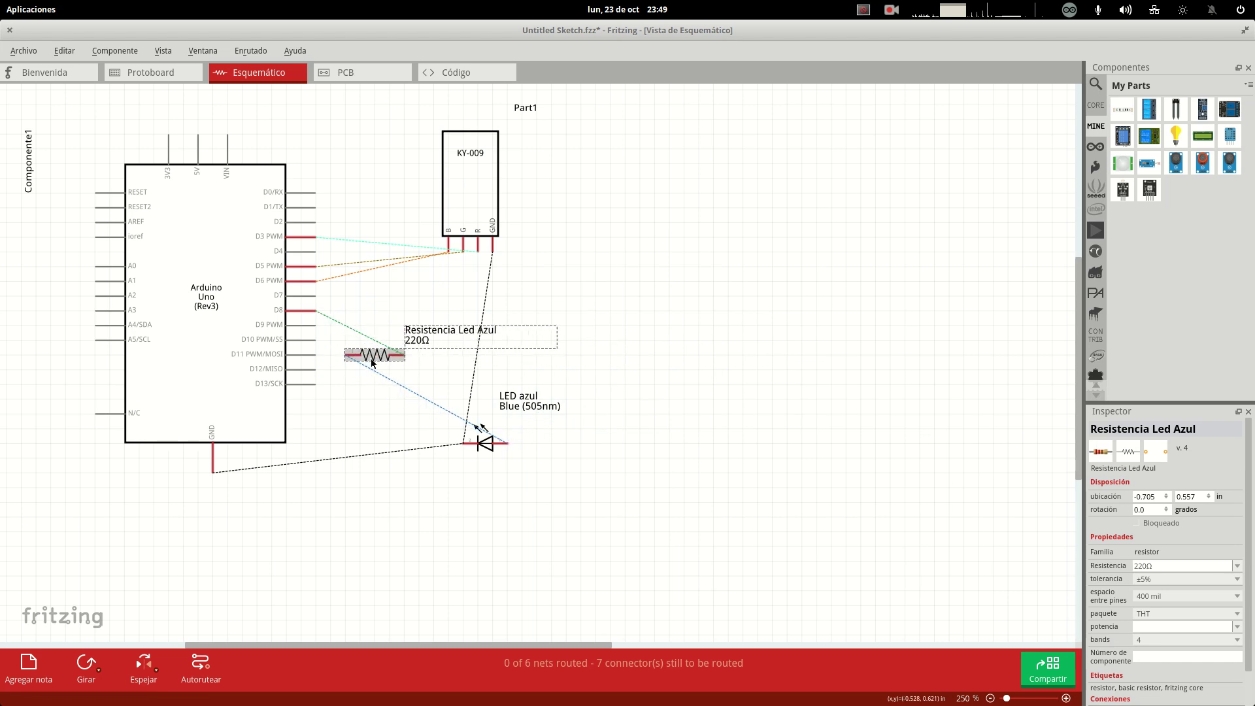
left_click(93, 667)
left_click(93, 667)
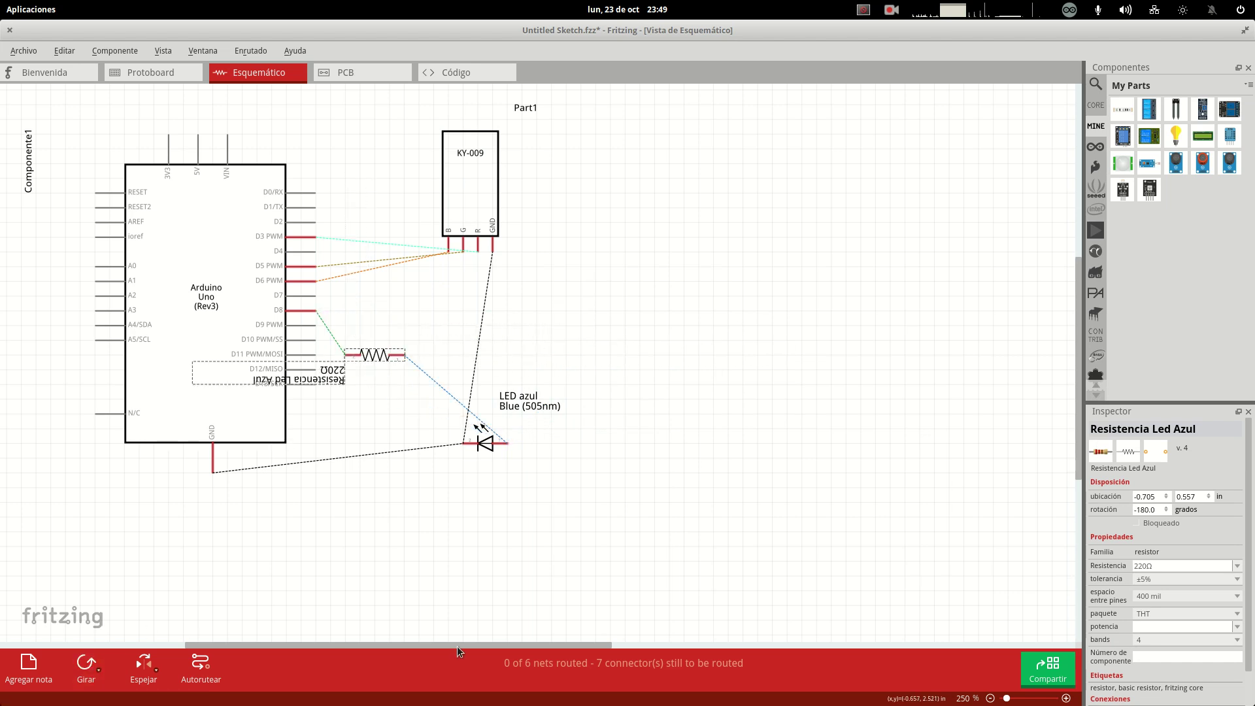
- Turn LED azul 180° and route the ground traces from Arduino GND to the LED and from the LED to the KY-009's GND pin
left_click(485, 443)
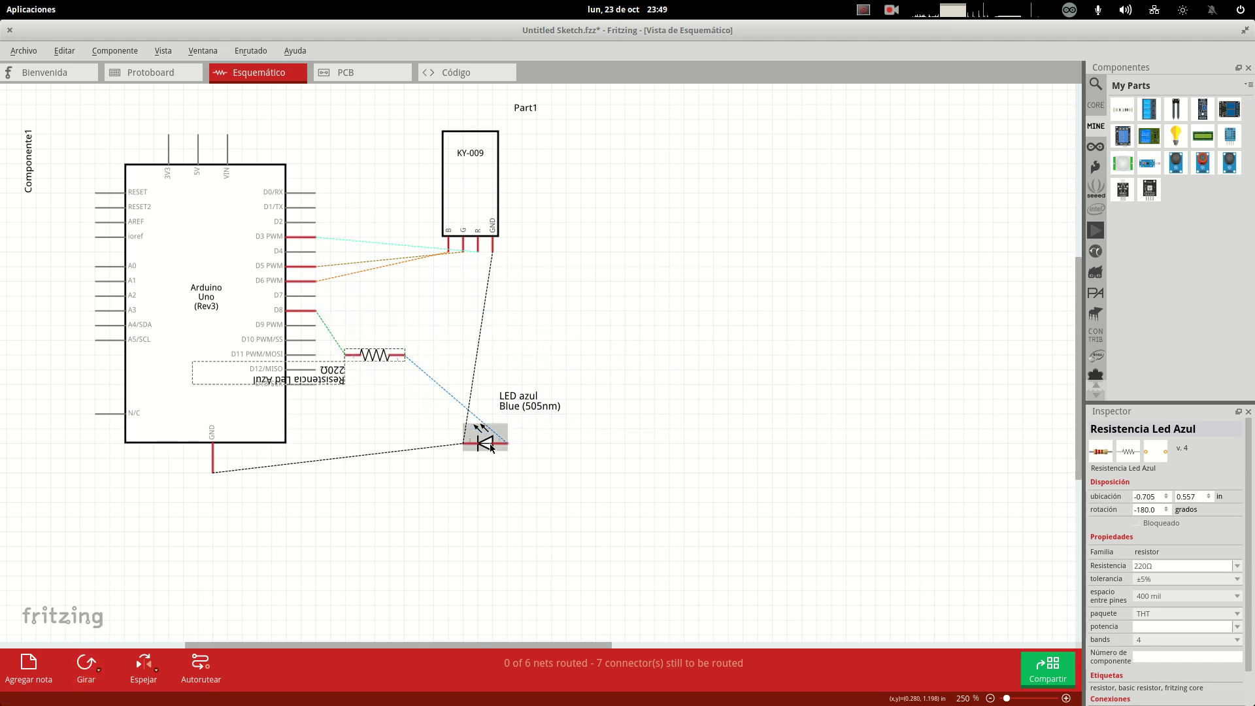
left_click(90, 680)
left_click_drag(491, 434, 508, 472)
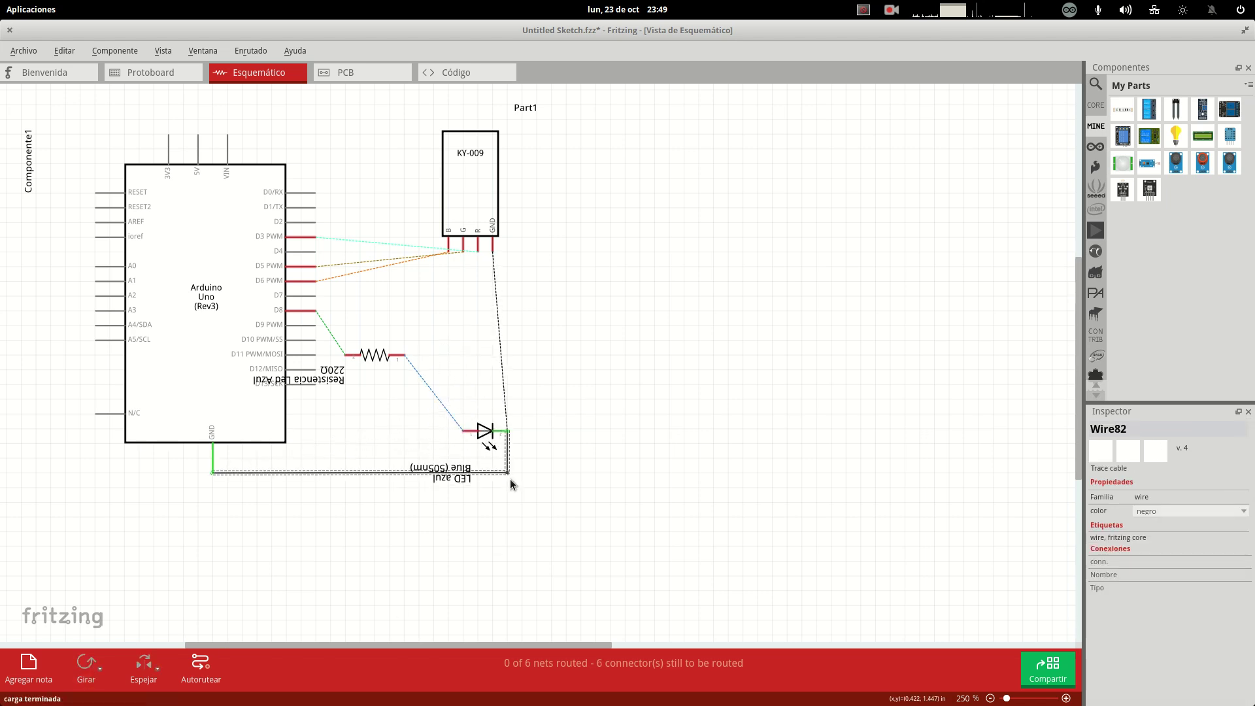
left_click_drag(480, 190, 495, 190)
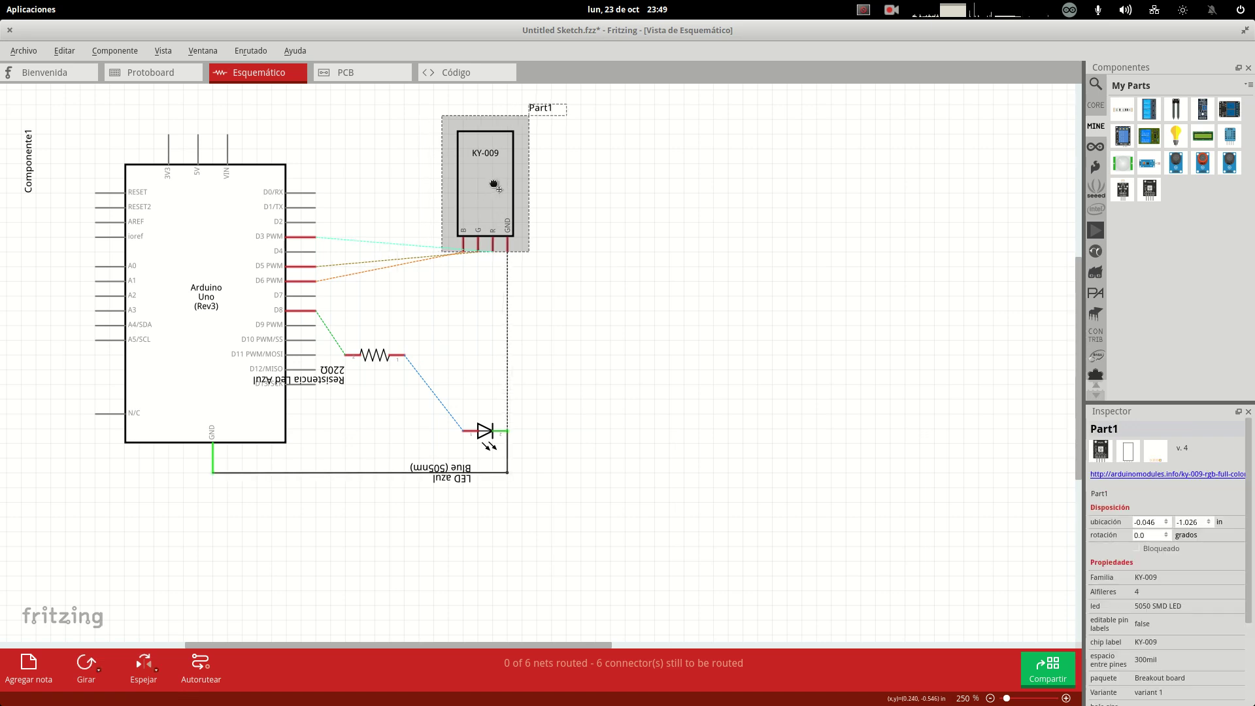
mouse_move(509, 259)
left_mouse_down()
mouse_move(512, 442)
mouse_move(509, 429)
left_mouse_up()
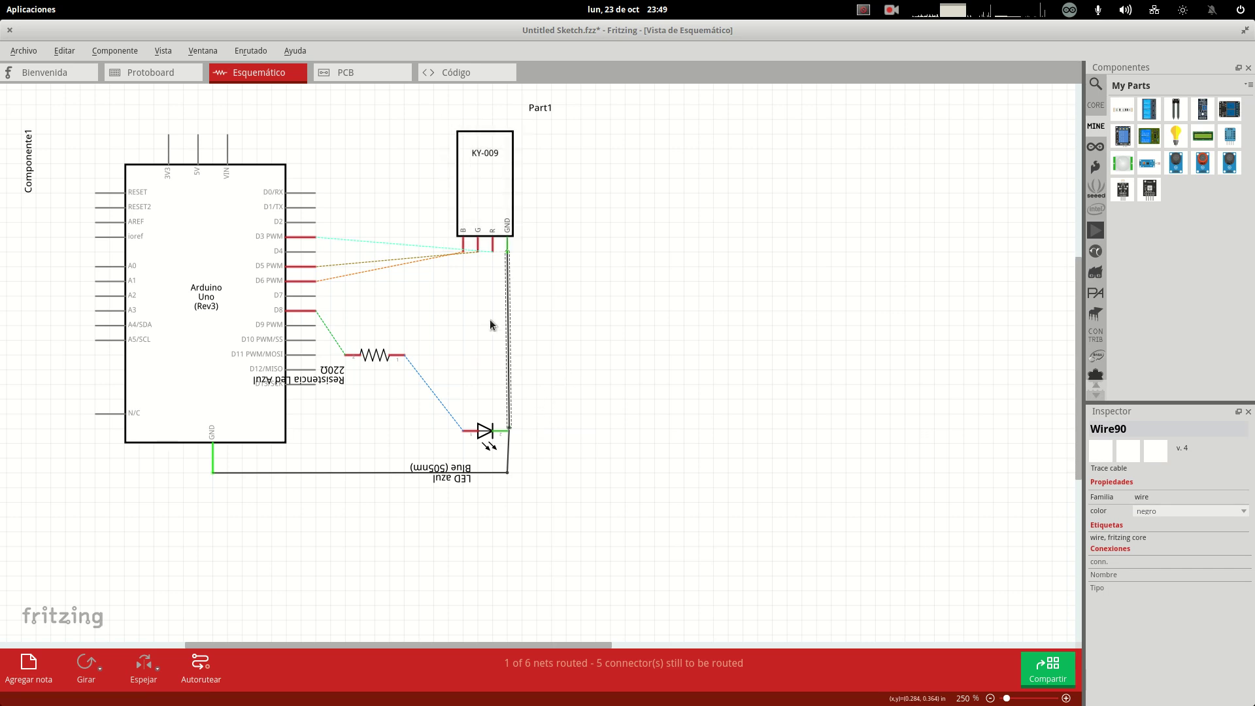
- Rotate the KY-009 symbol to 90° and place it at 0.569, -0.313 in with its pins facing the Arduino
left_click(487, 187)
left_click(87, 665)
left_click(87, 666)
left_click(87, 665)
left_click_drag(497, 163, 596, 268)
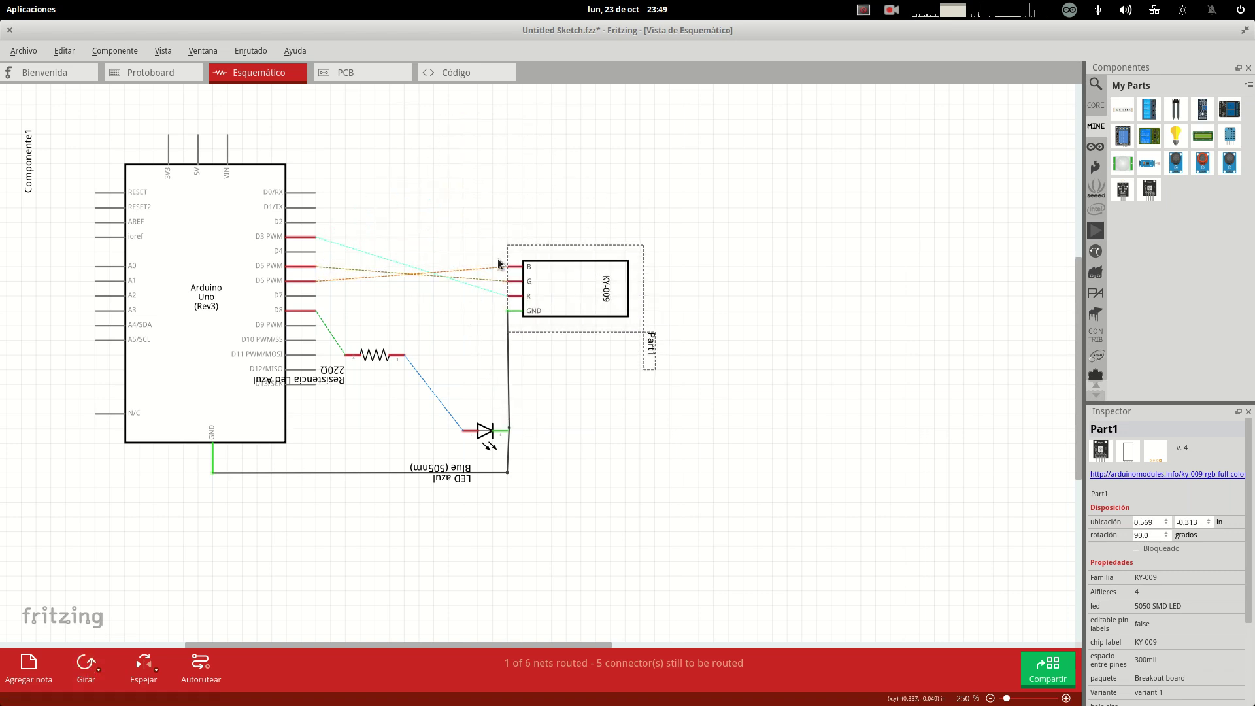
- Route the schematic traces from Arduino D6 to B, D5 to G and D3 to R on the KY-009
left_click(319, 281)
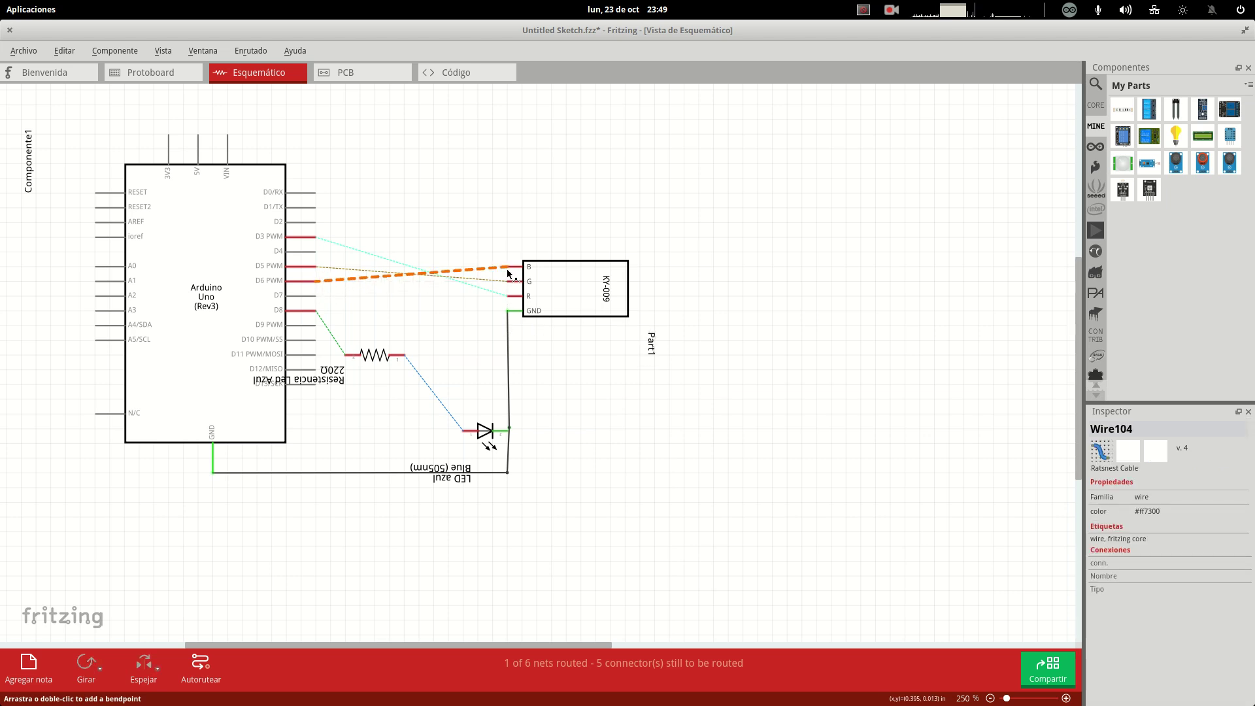
double_click(509, 273)
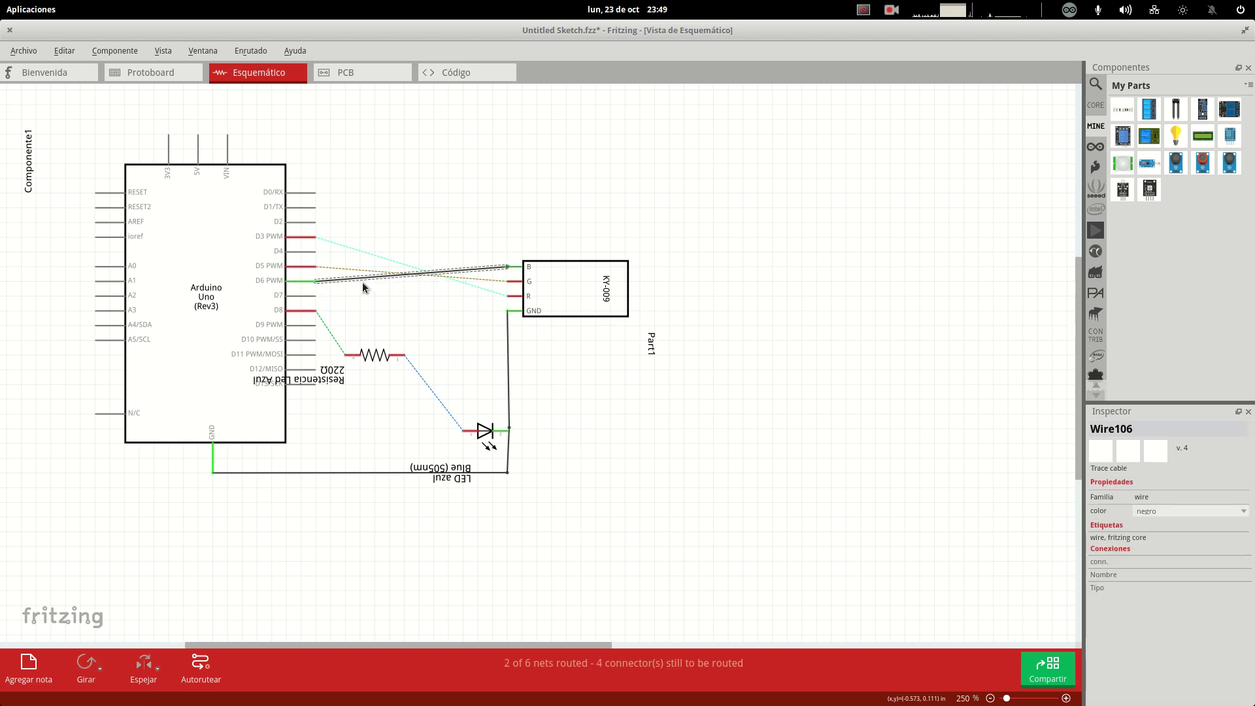
left_click(319, 267)
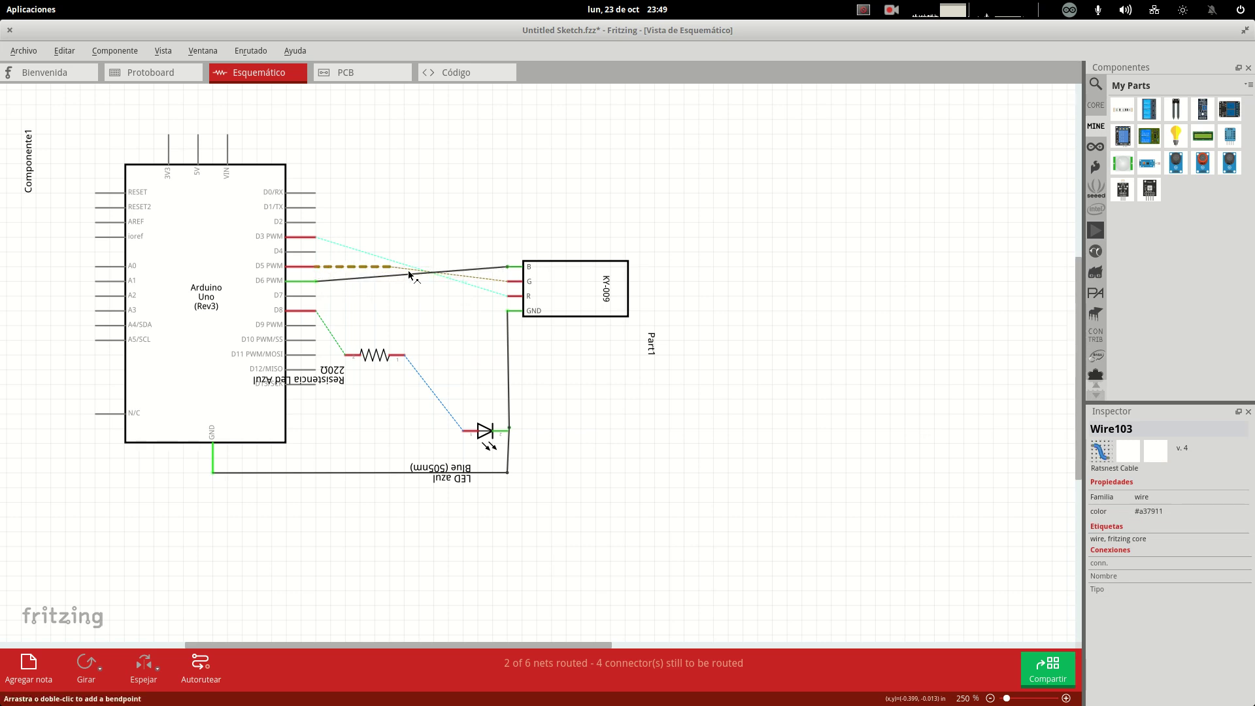
double_click(509, 281)
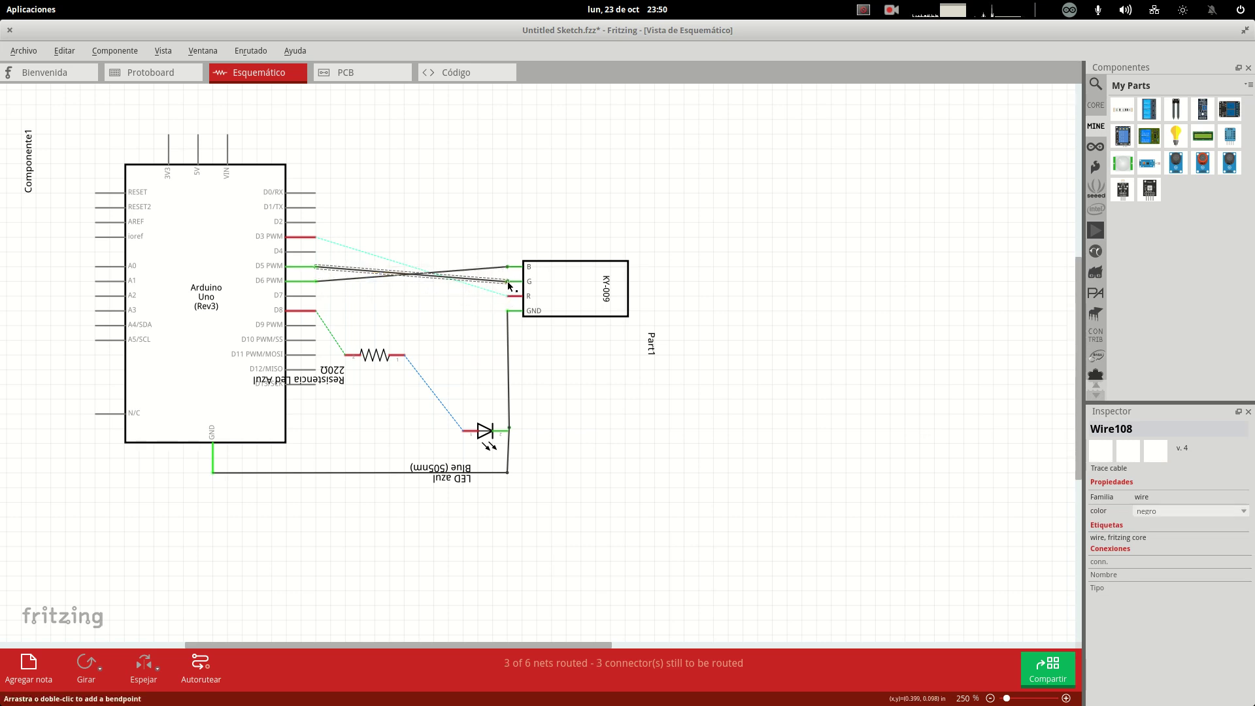
left_click(321, 239)
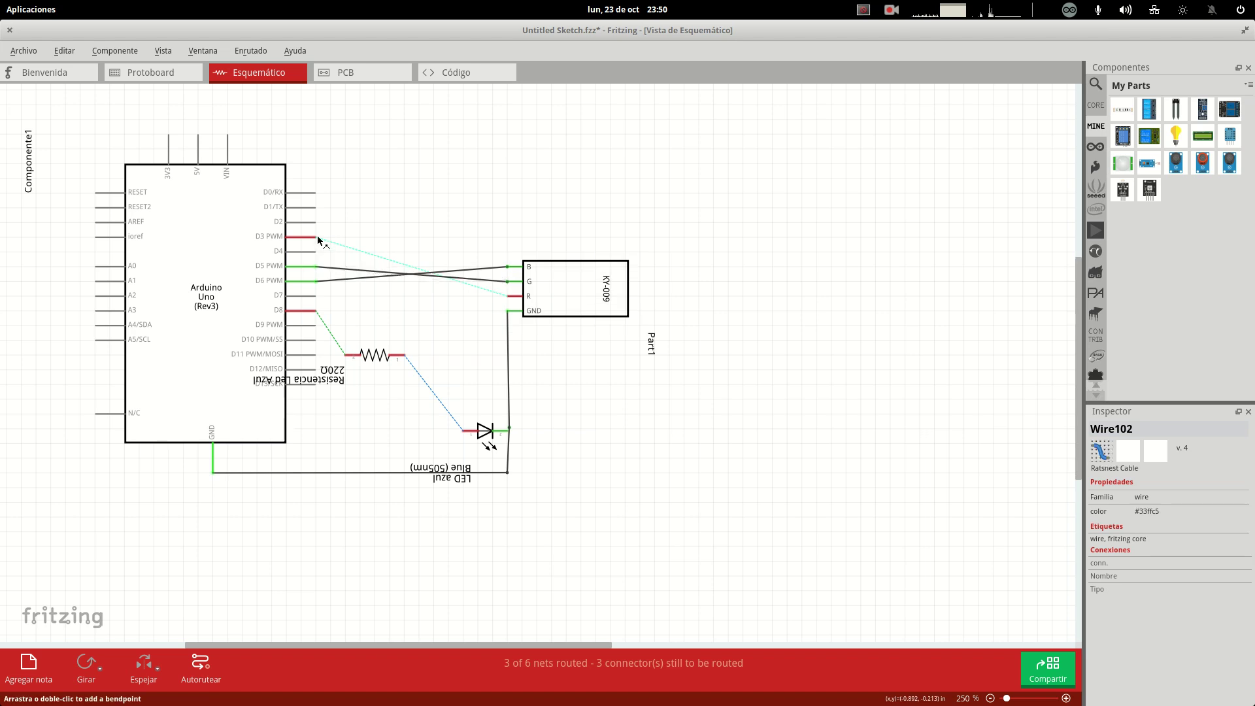
double_click(501, 293)
left_click(443, 330)
left_click(583, 290)
left_click_drag(585, 291, 571, 290)
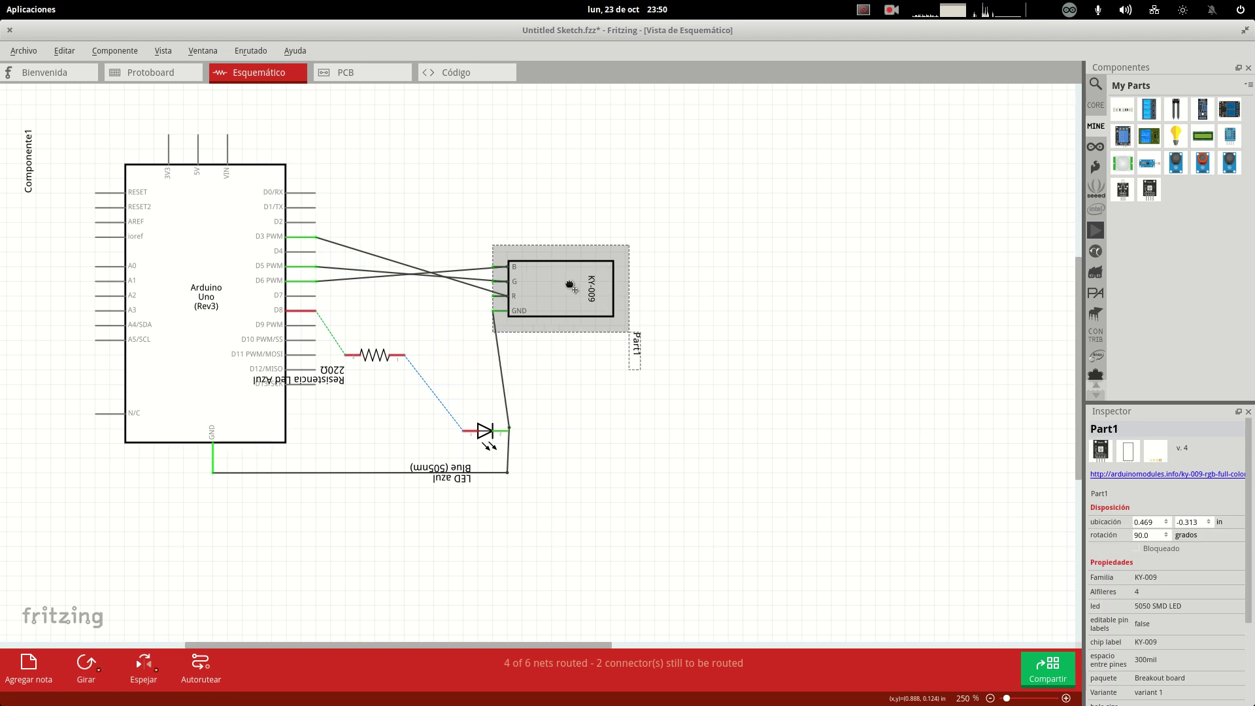
- Bend the D3–R trace upward above the KY-009 and the D5–G trace downward below its pins
left_click_drag(453, 282, 485, 232)
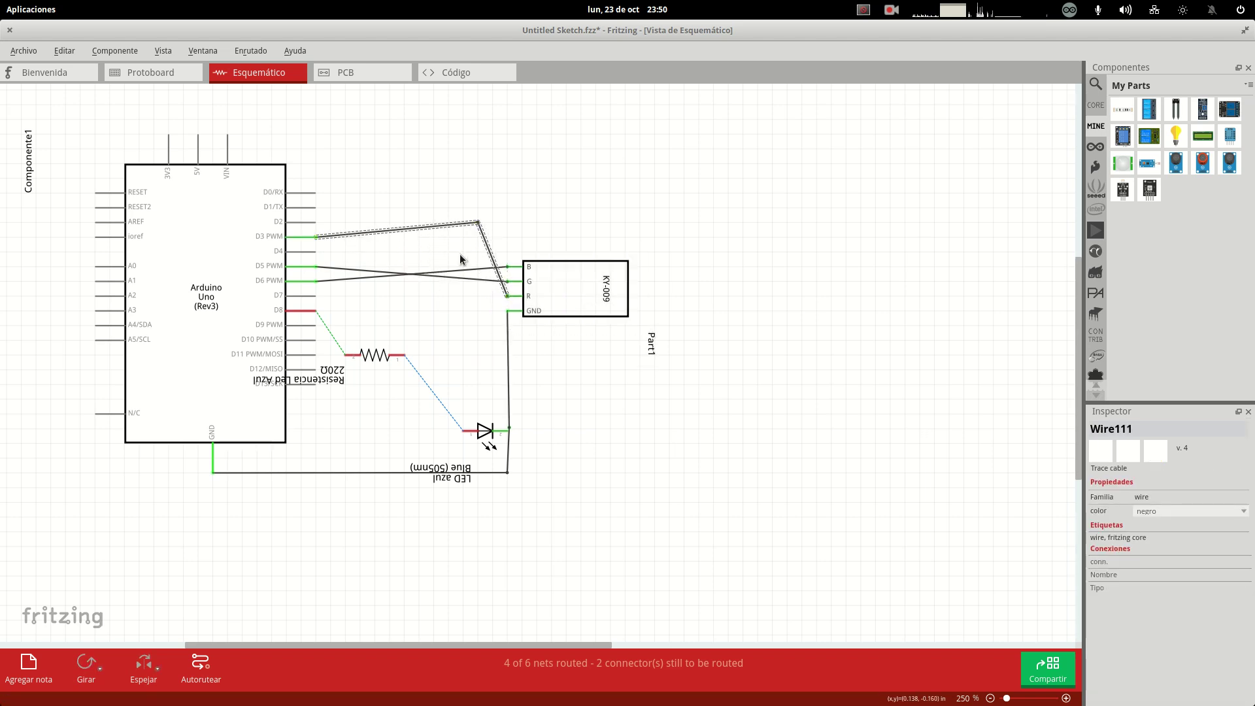
left_click_drag(458, 279, 462, 332)
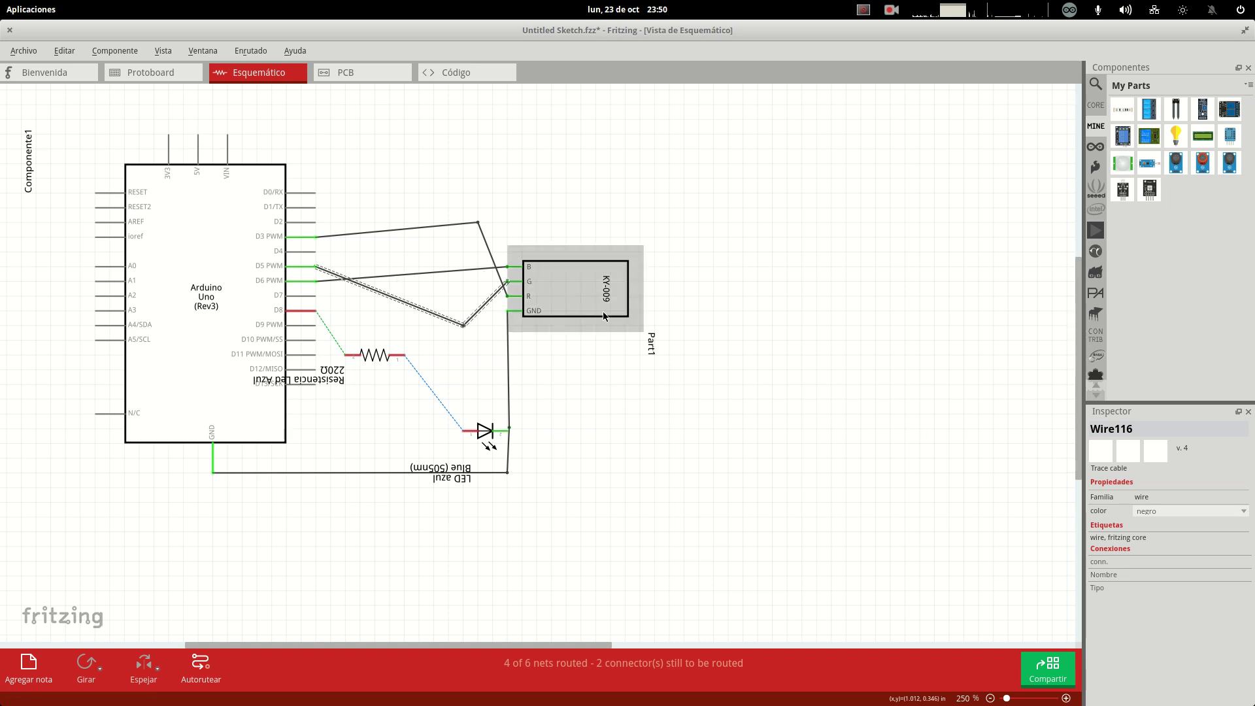
- In the PCB view, place the KY-009 at 2.960, 0.790 in, LED azul at 2.178, 1.152 in, and the resistor between them inside the Arduino outline
left_click(375, 75)
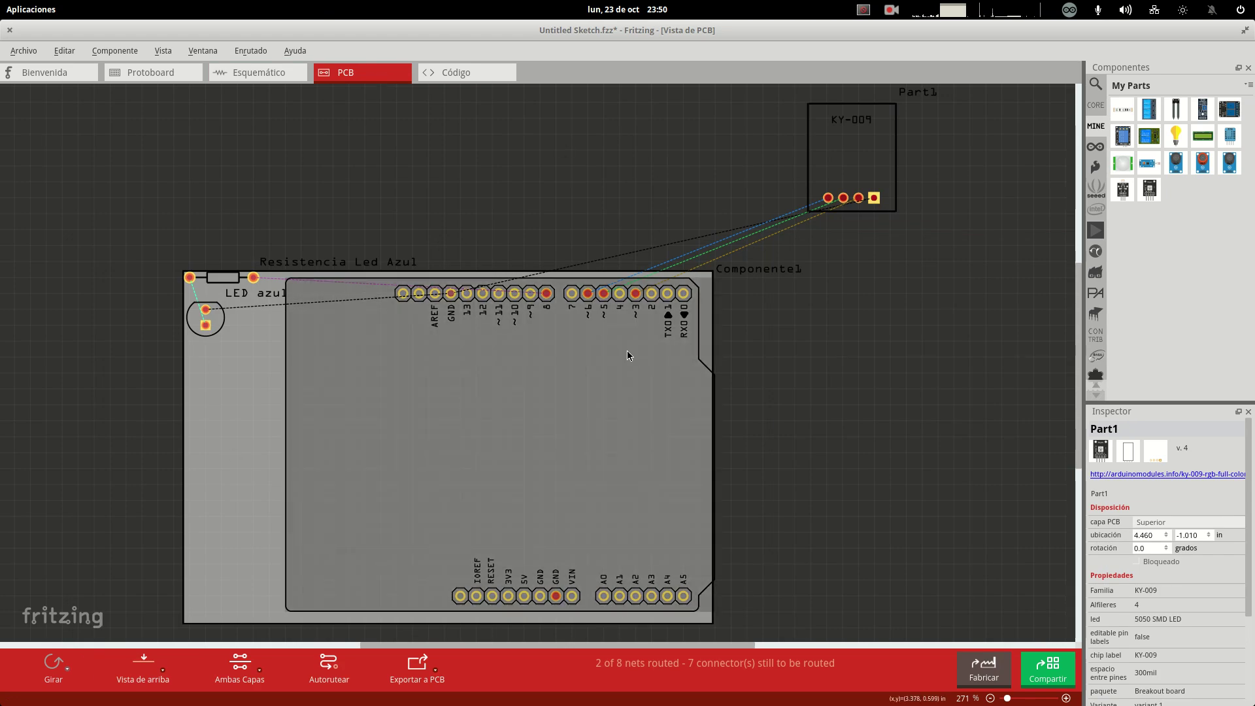
left_click_drag(858, 169, 584, 439)
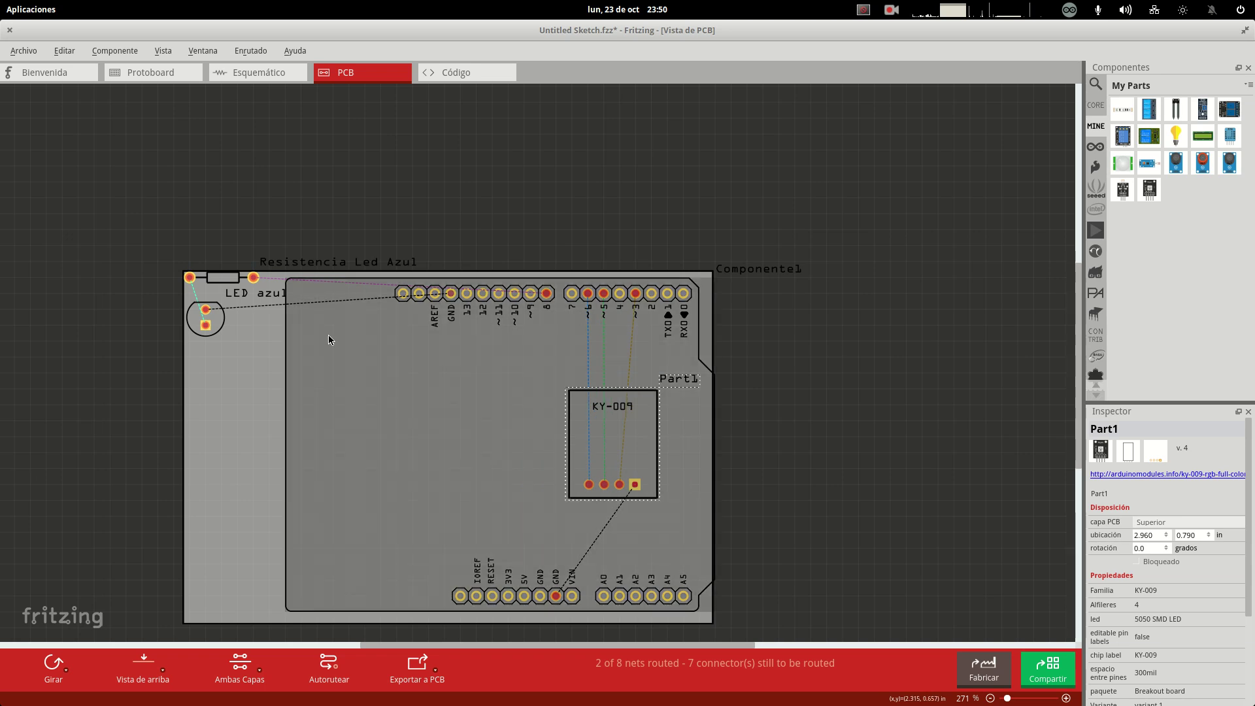
left_click_drag(222, 330, 482, 479)
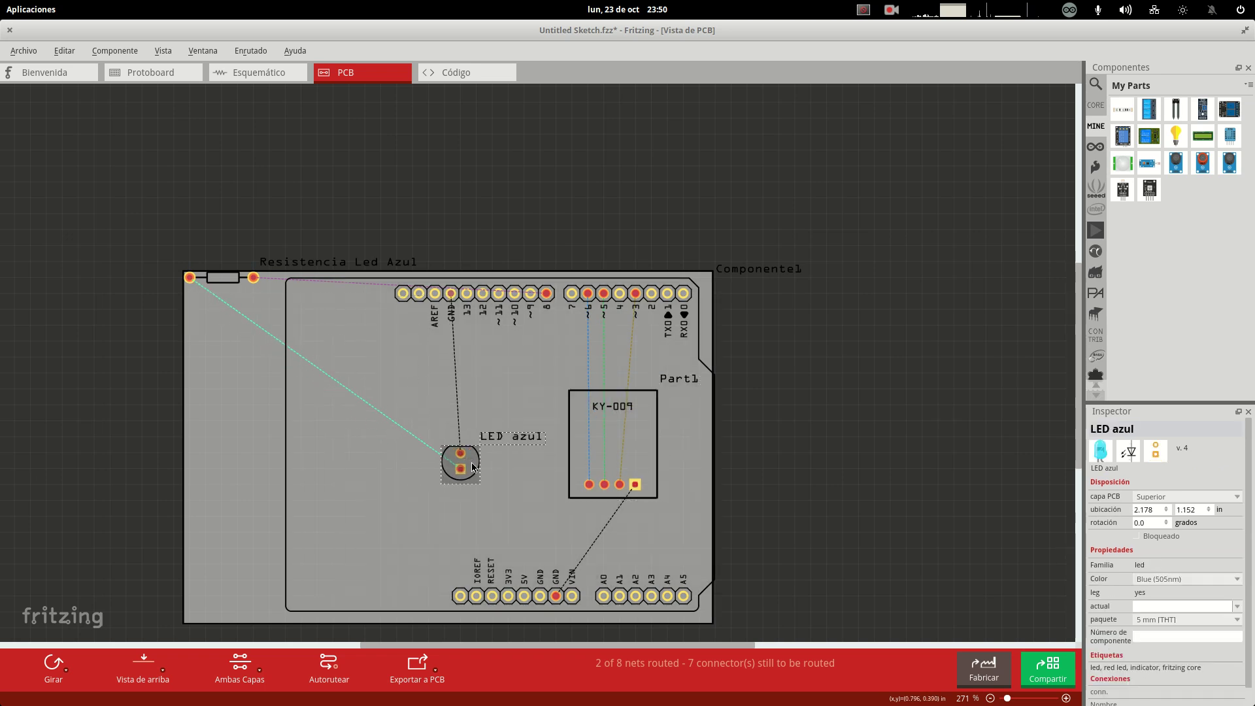
left_click(221, 283)
left_click_drag(221, 283, 523, 411)
- Try to rotate LED azul on the PCB
left_click(451, 467)
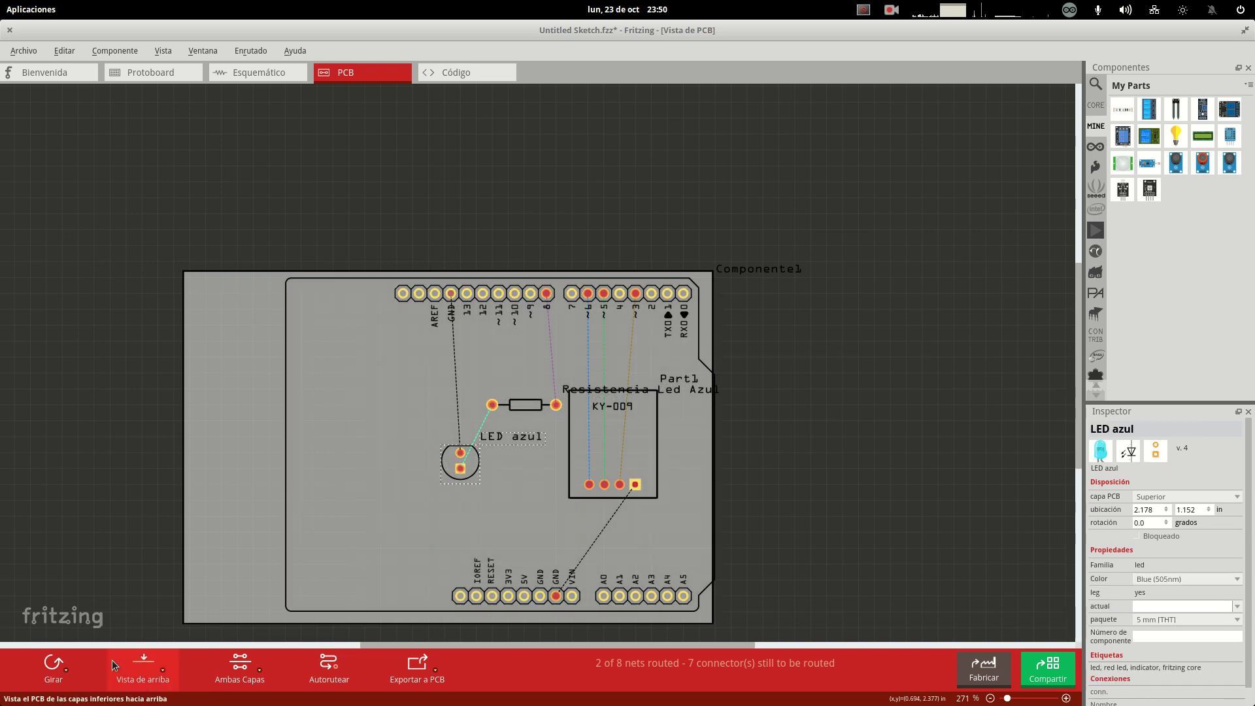
left_click(64, 665)
left_click(64, 665)
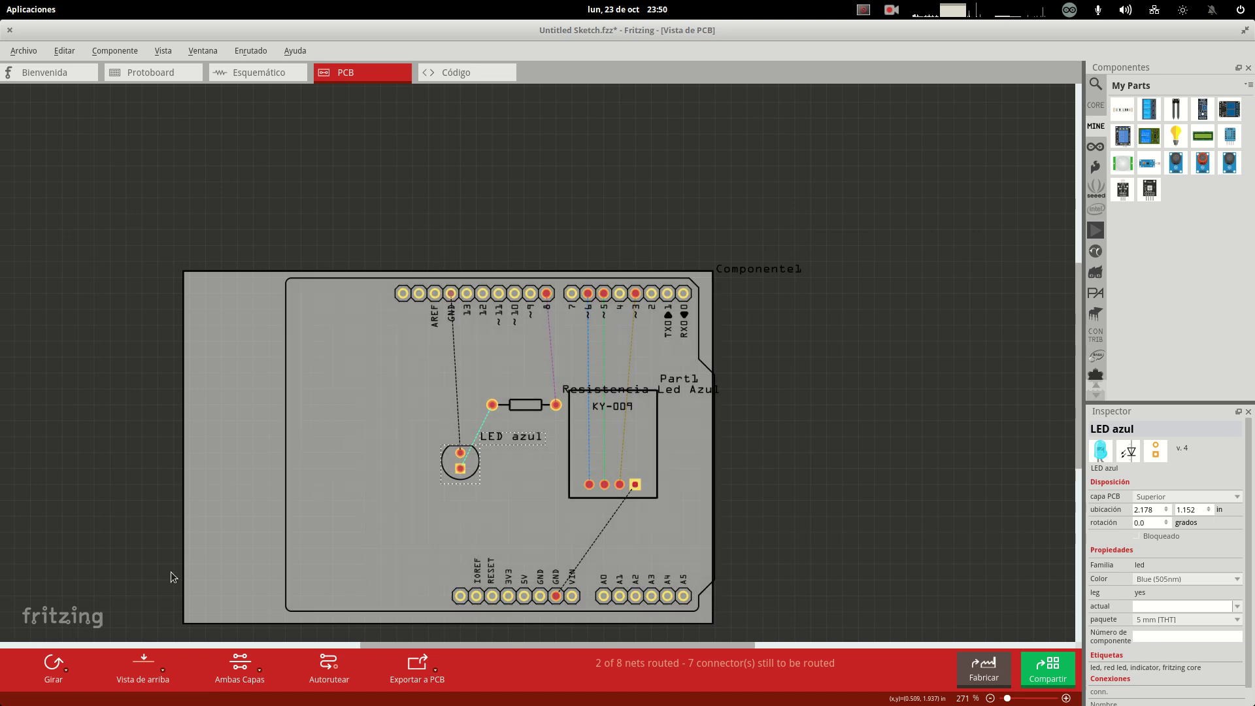
- Rotate LED azul by 180 degrees on the PCB and move it to 2.378, 1.204 in, below the resistor
left_click(54, 671)
left_click(54, 671)
left_click_drag(469, 473, 497, 477)
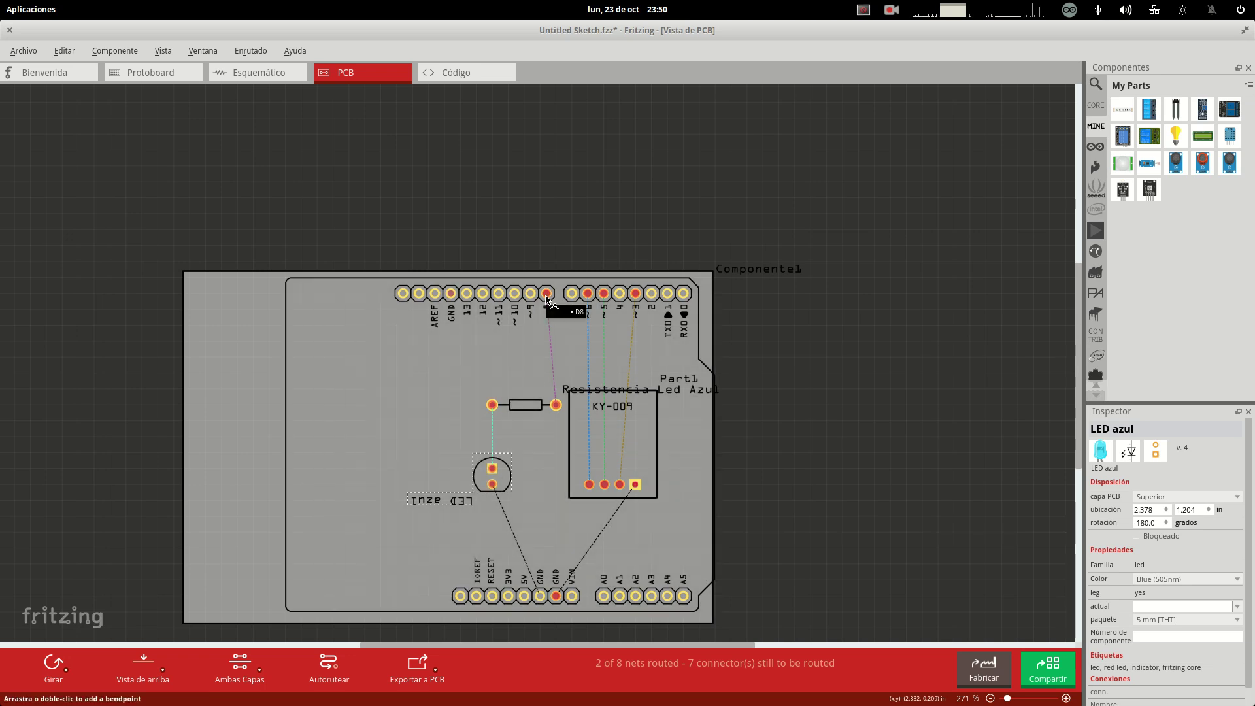
- Route the PCB traces D8–resistor, resistor–LED azul, D6–B, D5–G, D3–R and KY-009 ground to Arduino GND
mouse_move(546, 299)
left_mouse_down()
mouse_move(556, 405)
mouse_move(492, 468)
left_mouse_up()
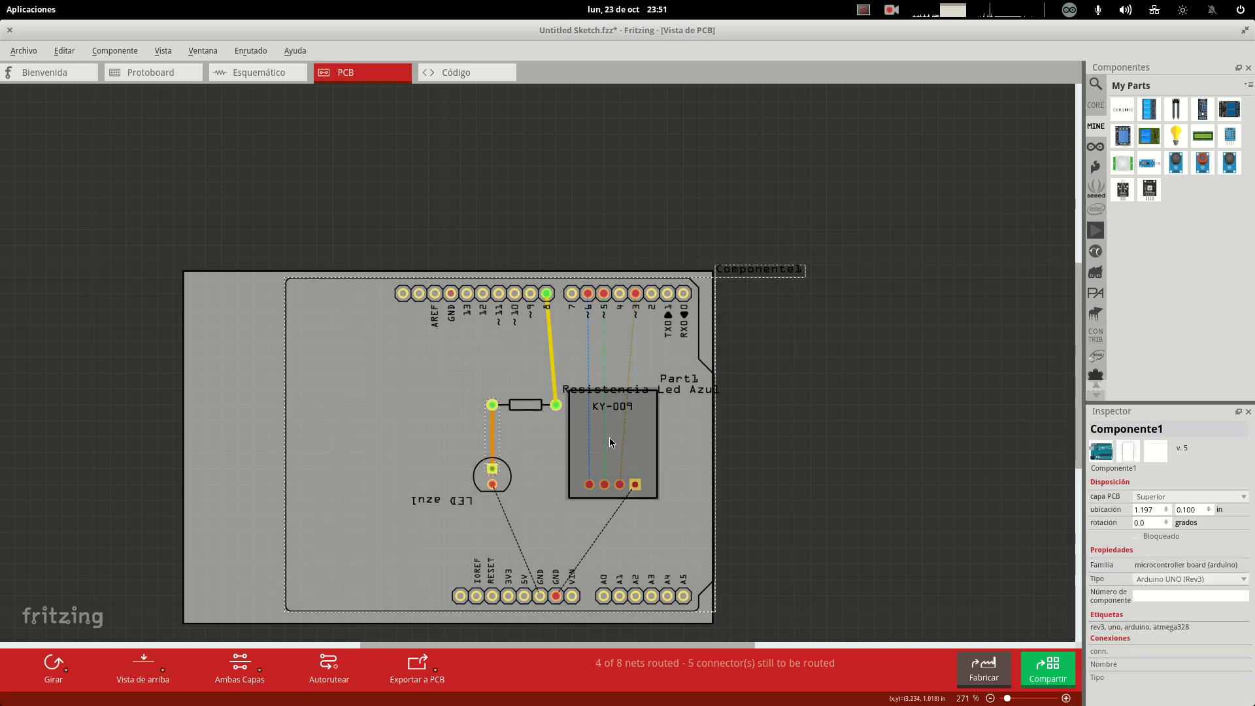
left_click_drag(586, 293, 587, 485)
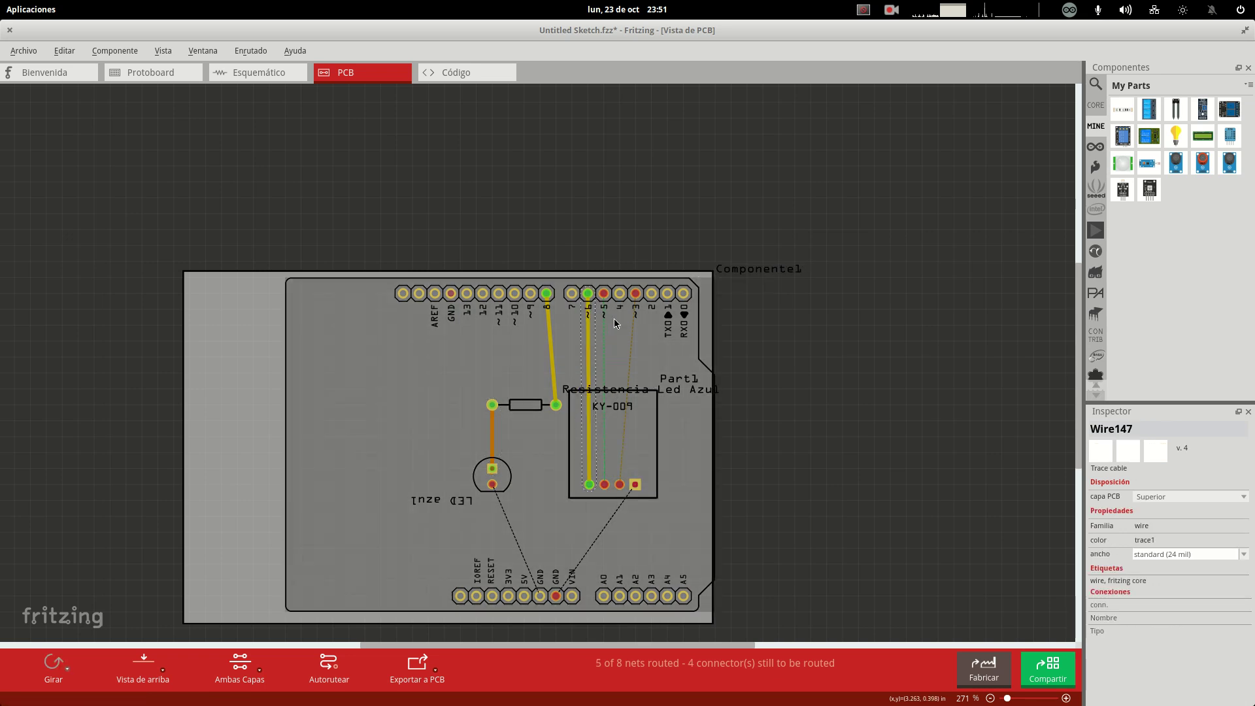
left_click_drag(605, 296, 604, 485)
mouse_move(635, 295)
left_mouse_down()
mouse_move(631, 493)
mouse_move(556, 596)
left_mouse_up()
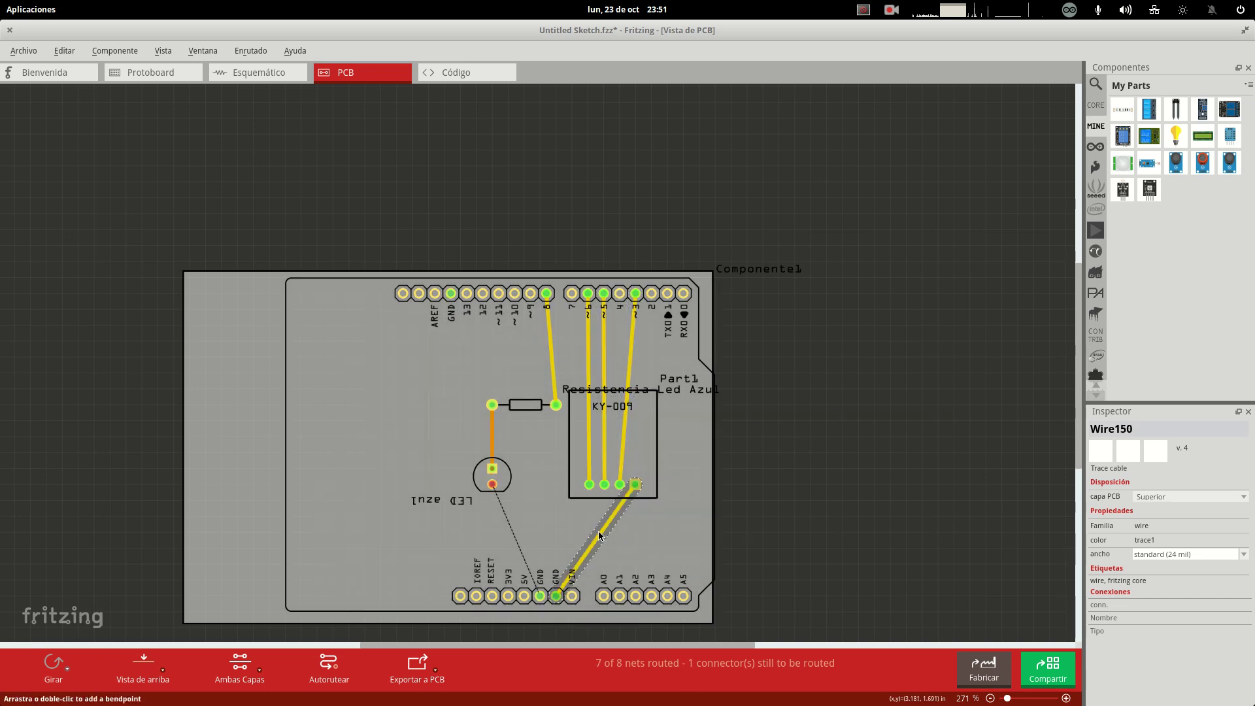
- Bend the KY-009 ground trace above the Arduino's GND pins and route LED azul's remaining pad to the adjacent GND with one bend
left_click_drag(595, 540, 572, 534)
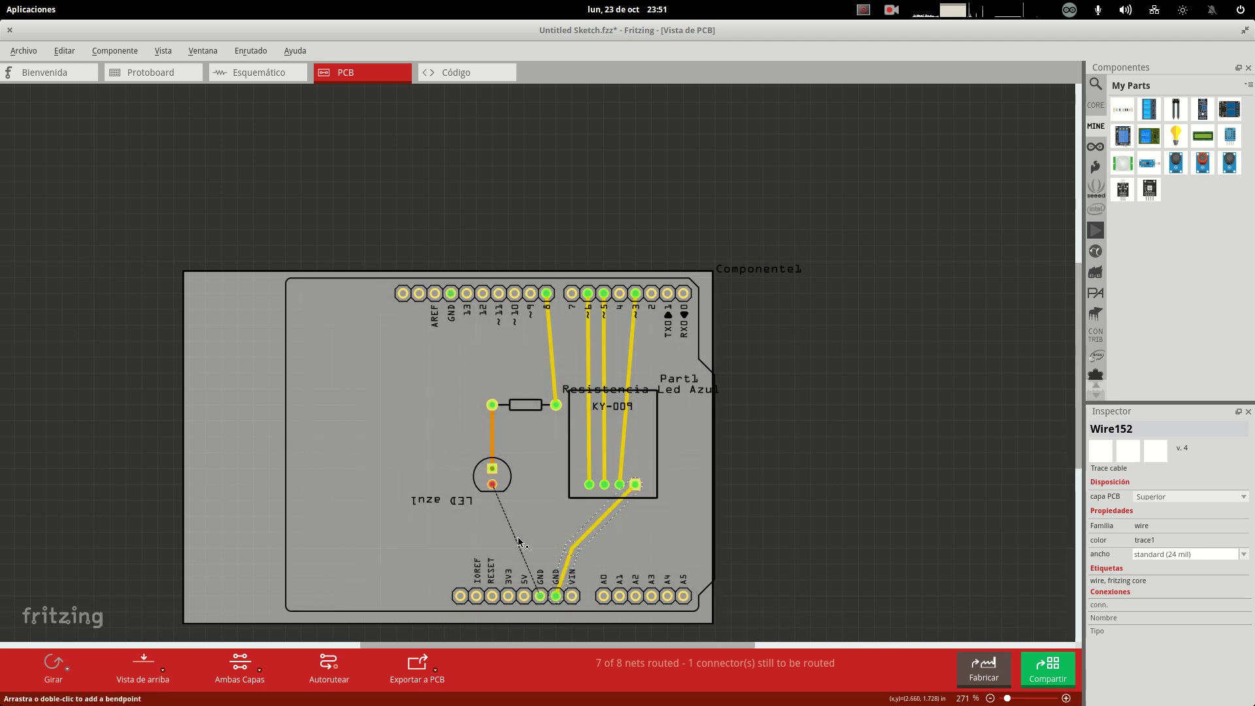
double_click(514, 541)
left_click_drag(514, 542, 542, 523)
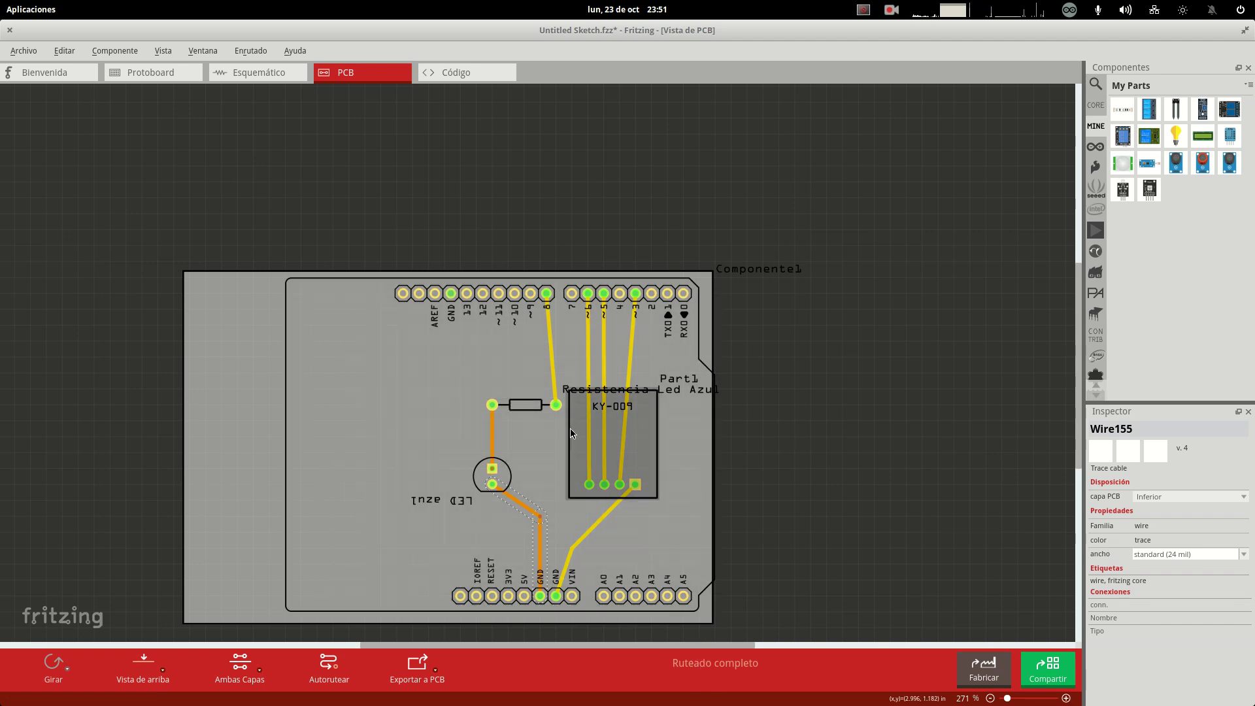
- Delete the PCB trace between D8 and the resistor, locate the unrouted connection, and route it again
left_click(551, 364)
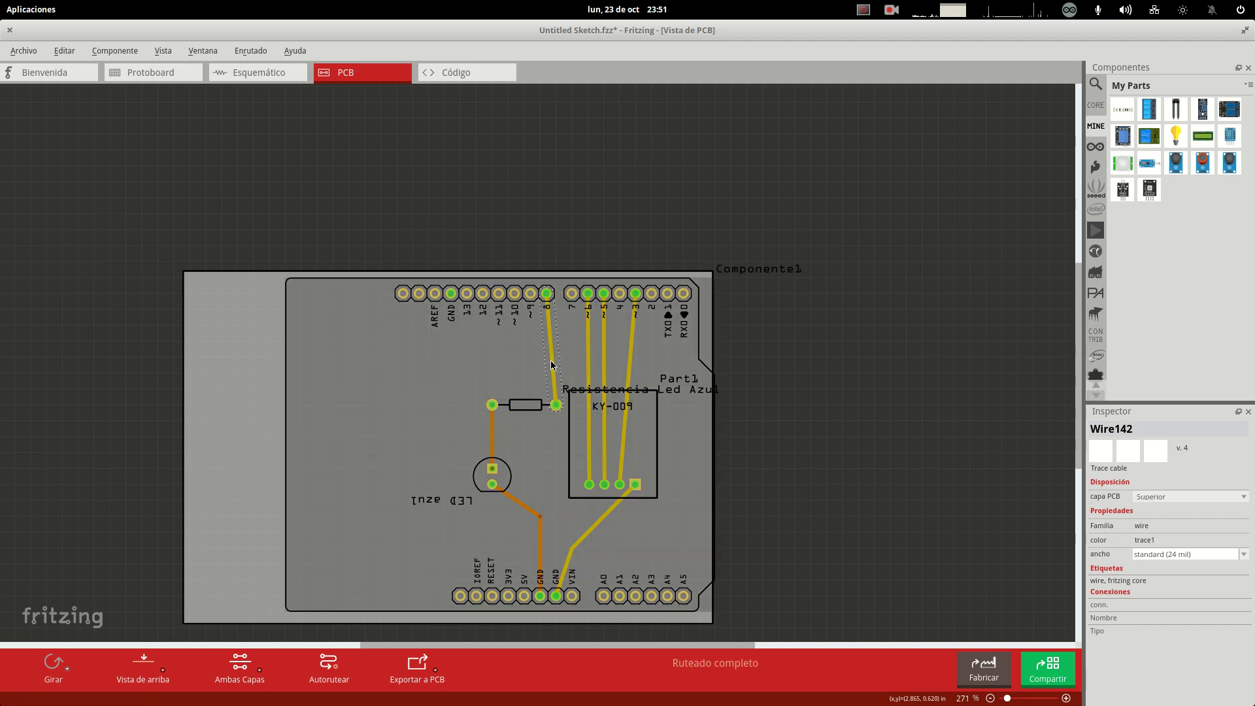
key("Delete")
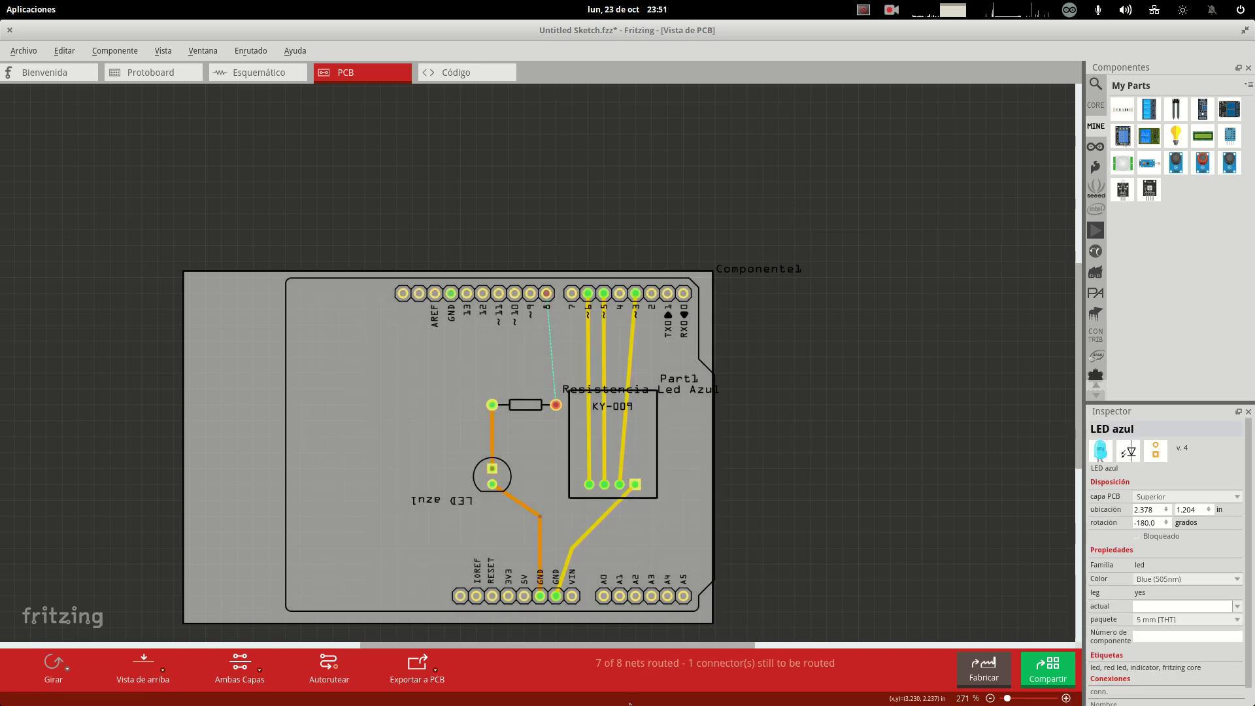
left_click(793, 664)
left_click(794, 664)
left_click(741, 664)
left_click(741, 664)
left_click_drag(546, 293, 558, 406)
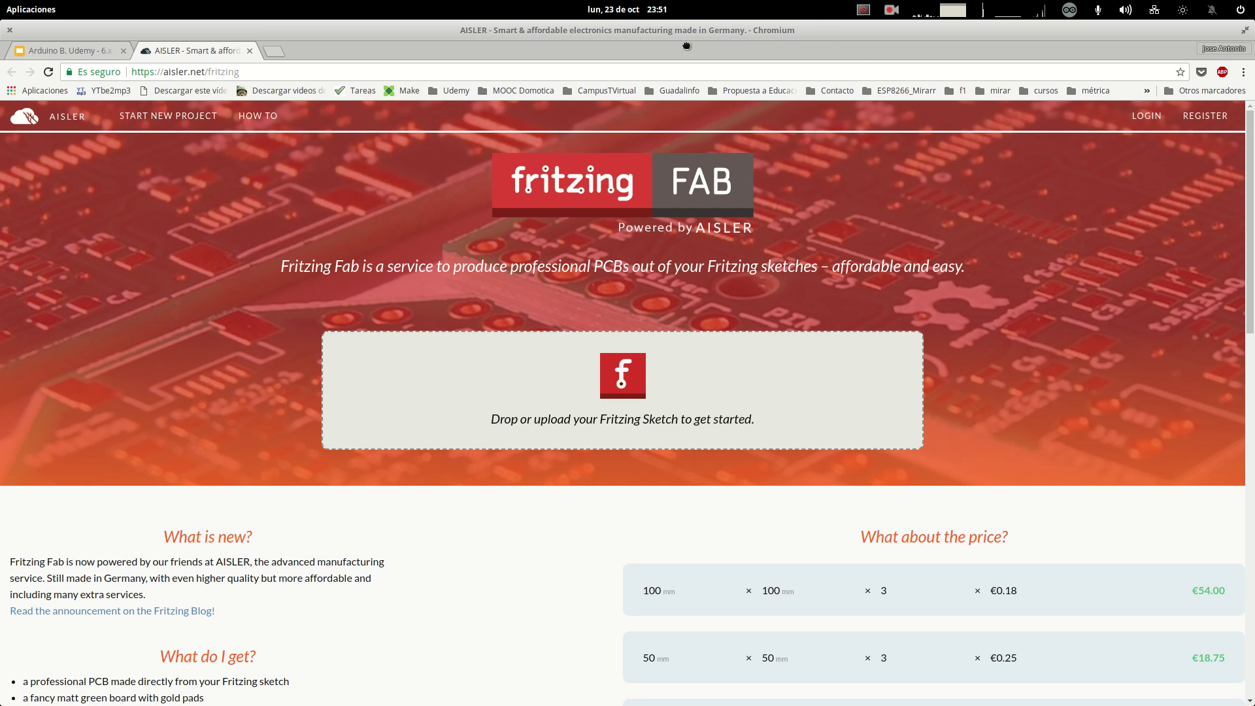
- Switch from the browser back to Fritzing and add two new files in the code view
key("super+Right")
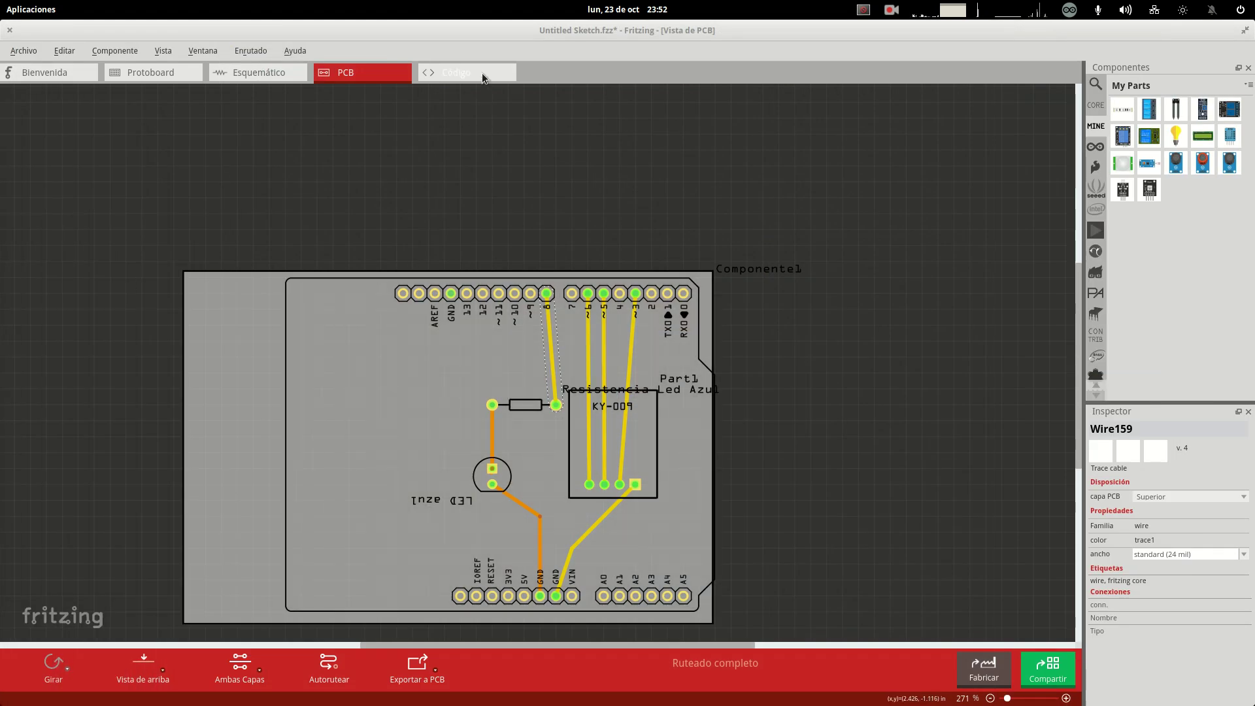
left_click(482, 78)
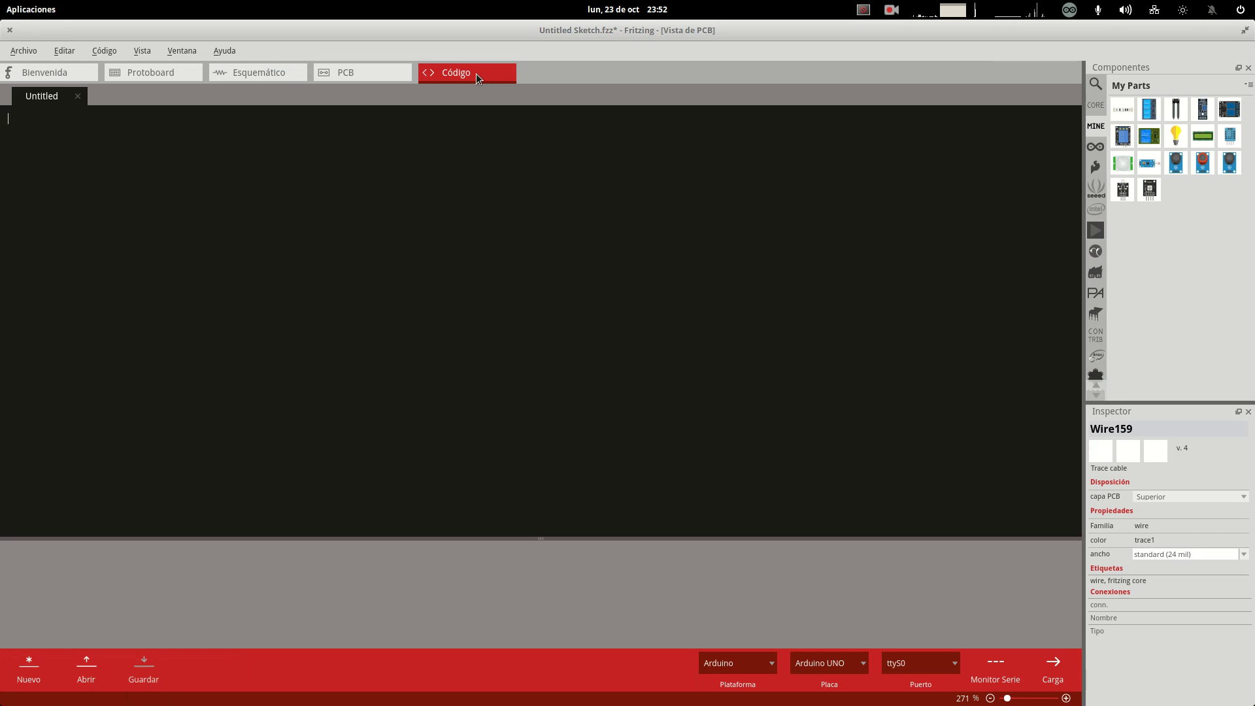
left_click(34, 679)
left_click(35, 680)
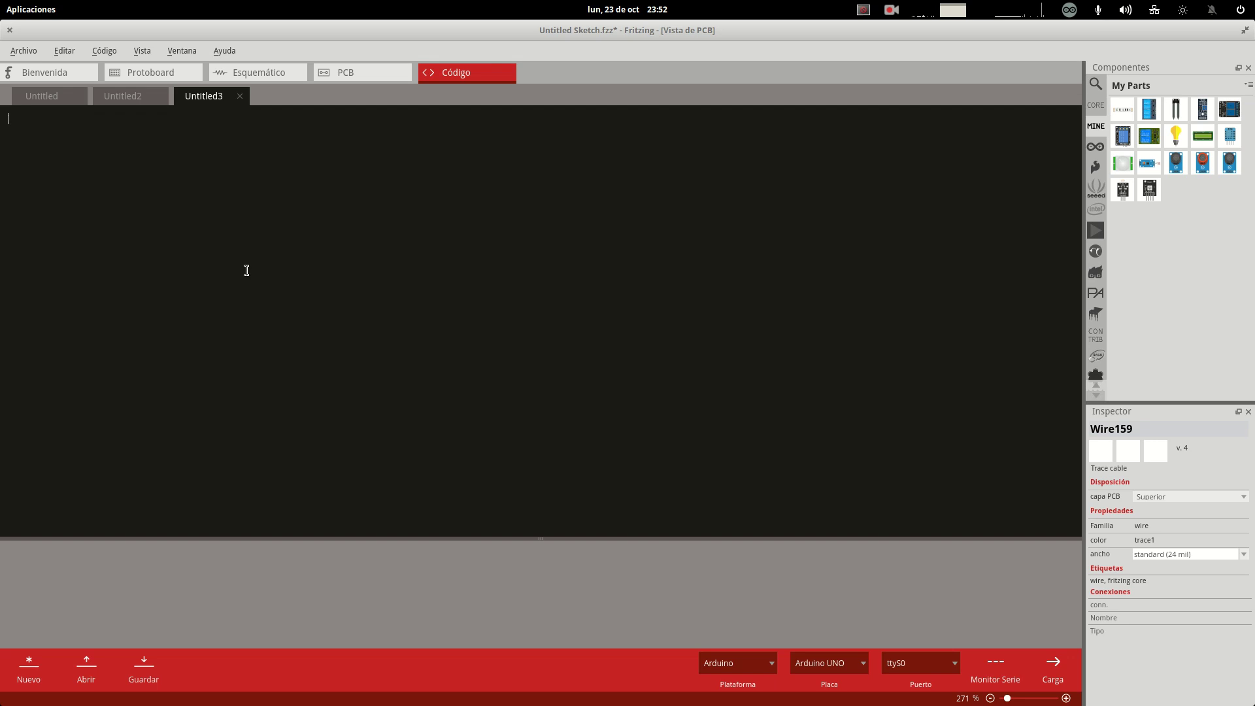
- Write a void loop() function containing digitalWrite(13,HIGH); and digitalWrite(12,HIGH); in the newest code file
type("void loop(")
type("digitalWrite(")
type("134")
type("HIGH")
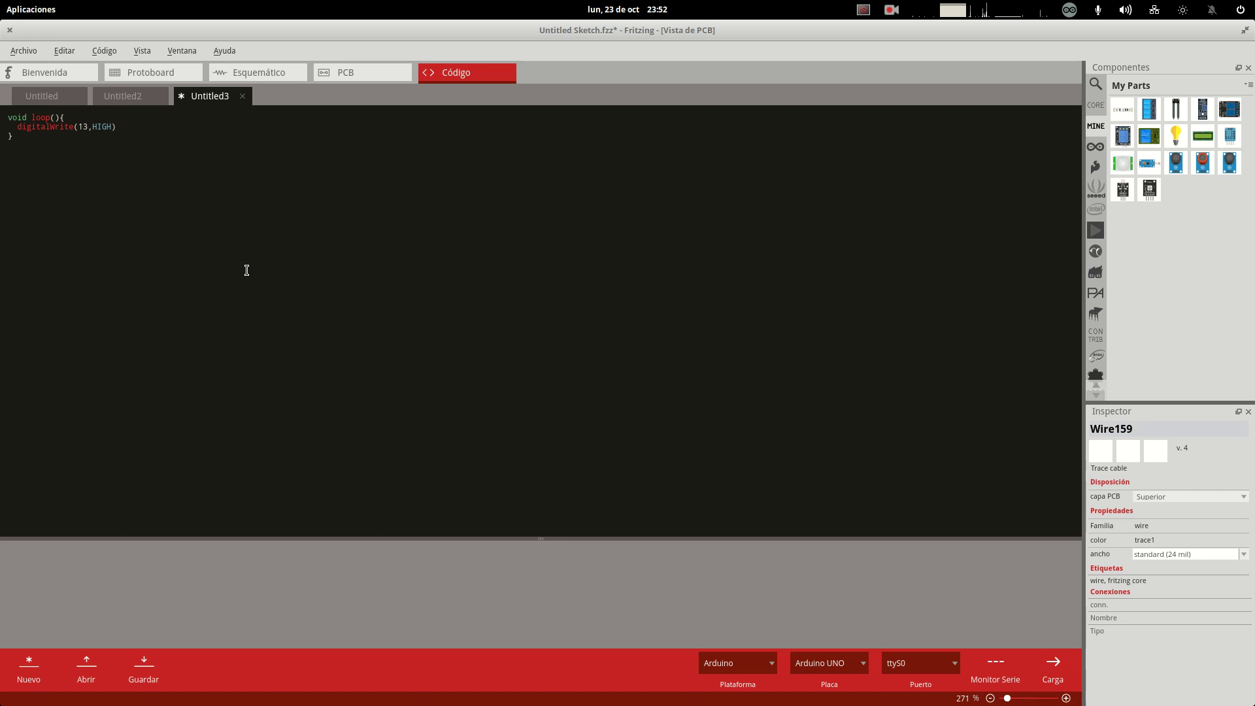
type("digital")
type("Write")
type("(13")
type("IGH);")
key("Tab")
- Look through the available platforms and boards, keeping Arduino and Arduino UNO selected
left_click(771, 664)
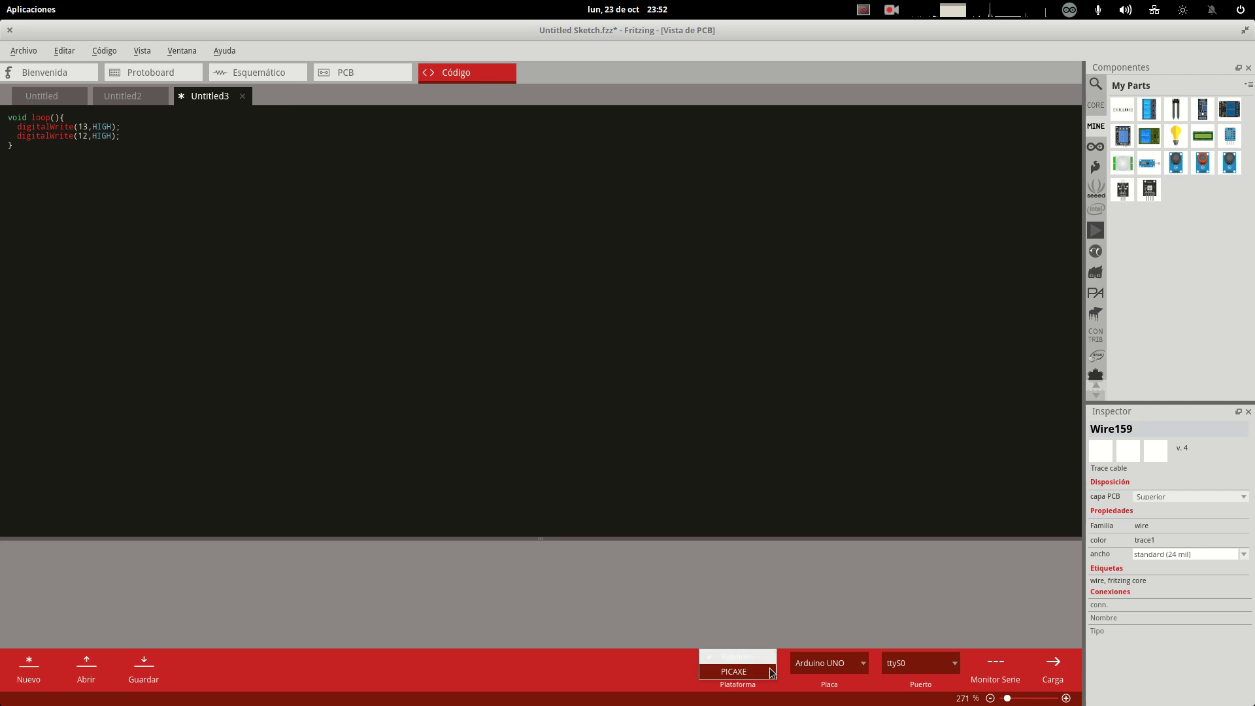
left_click(771, 660)
left_click(860, 657)
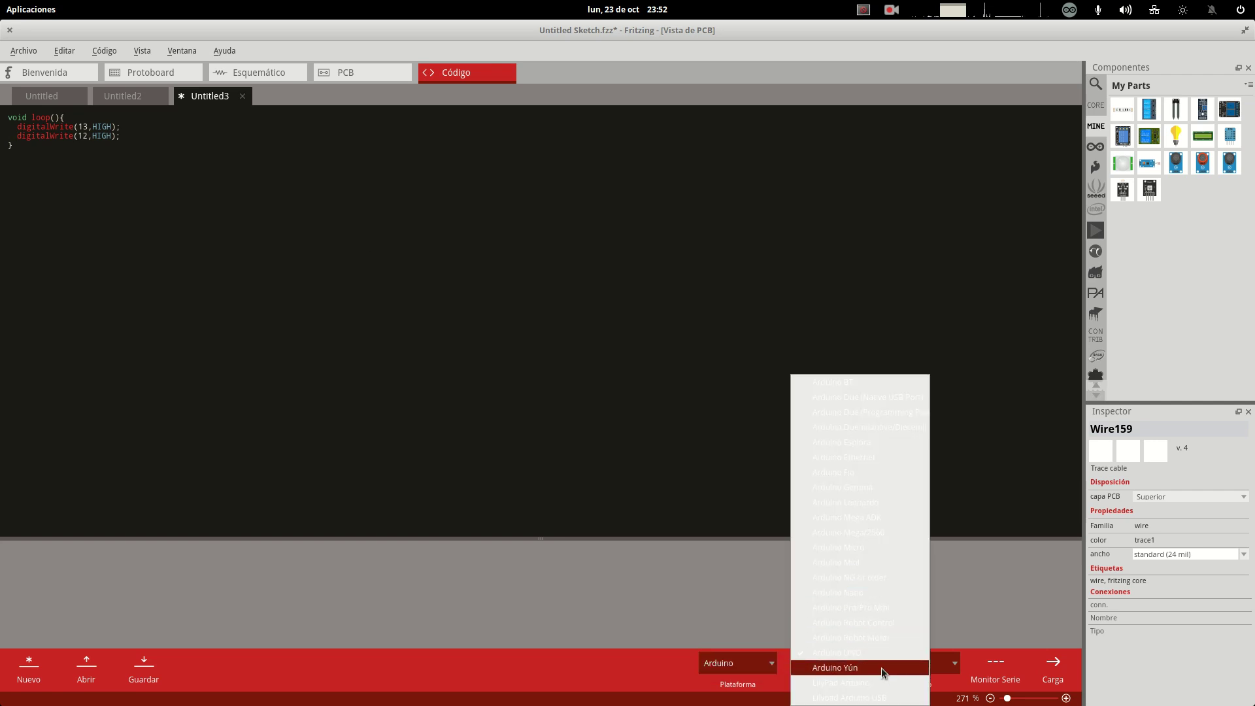
left_click(881, 655)
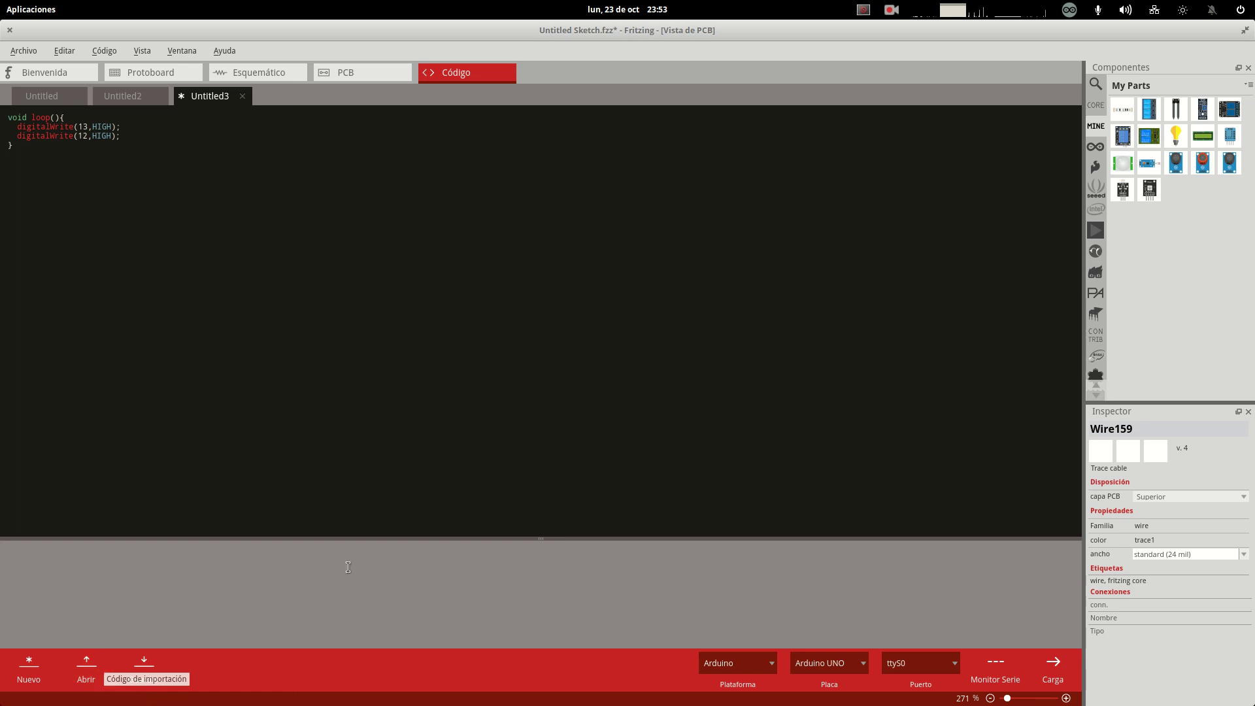
- Open the Relay example from the Arduino Power examples and maximize its window
left_click(226, 53)
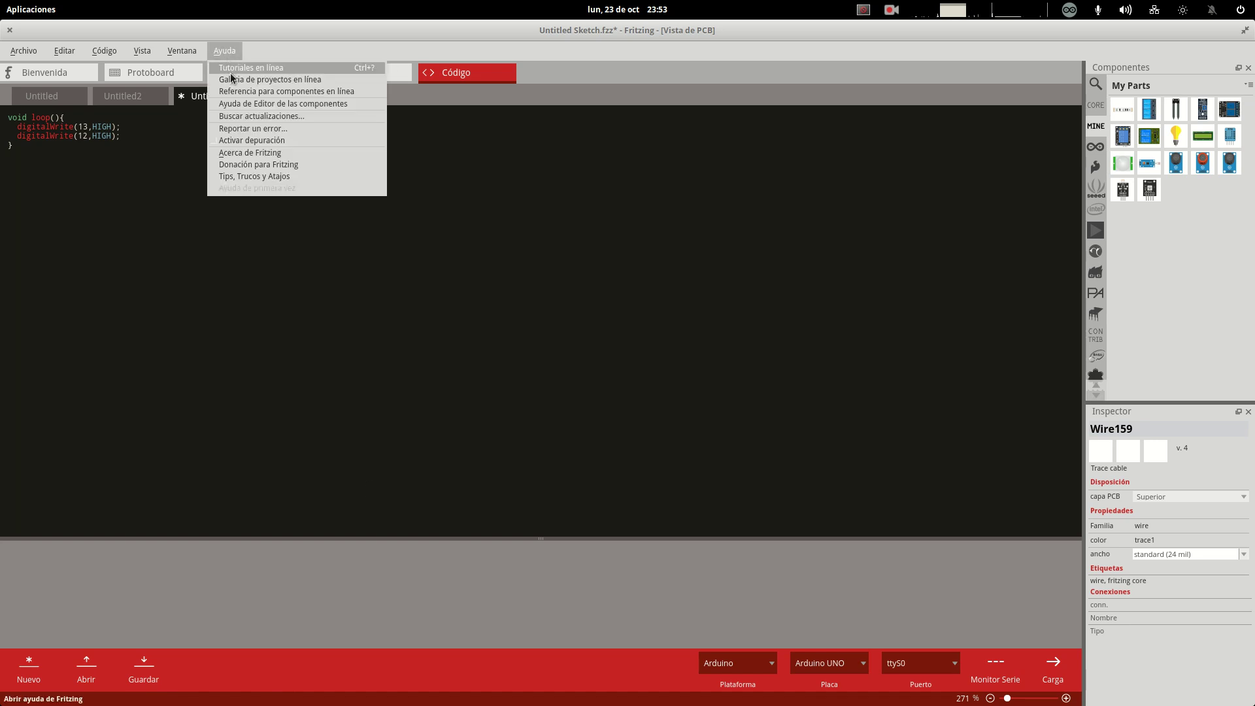
mouse_move(34, 54)
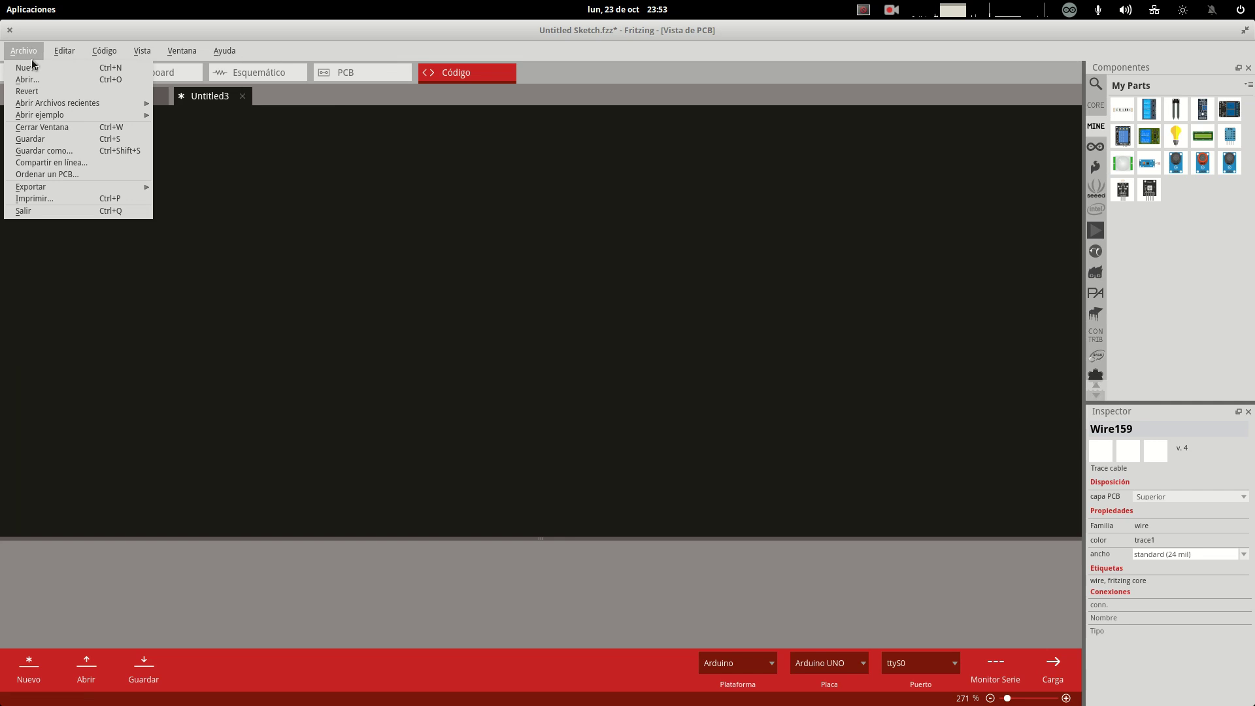
mouse_move(40, 117)
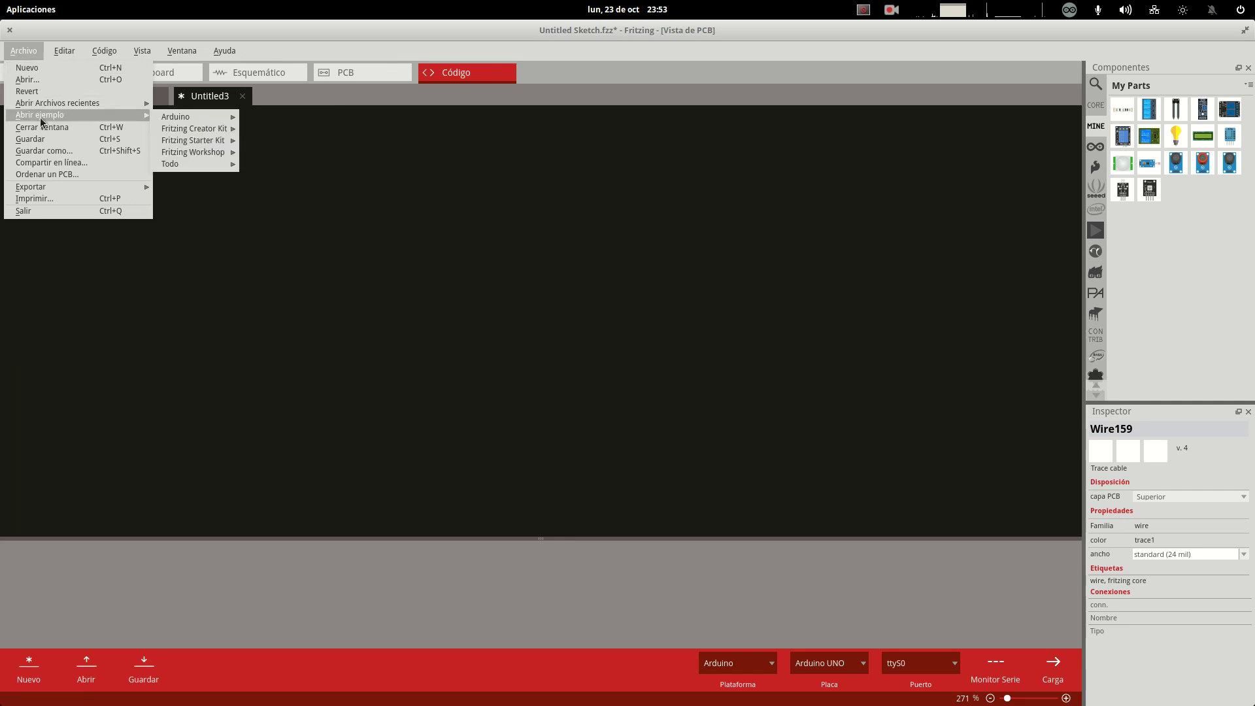
mouse_move(176, 120)
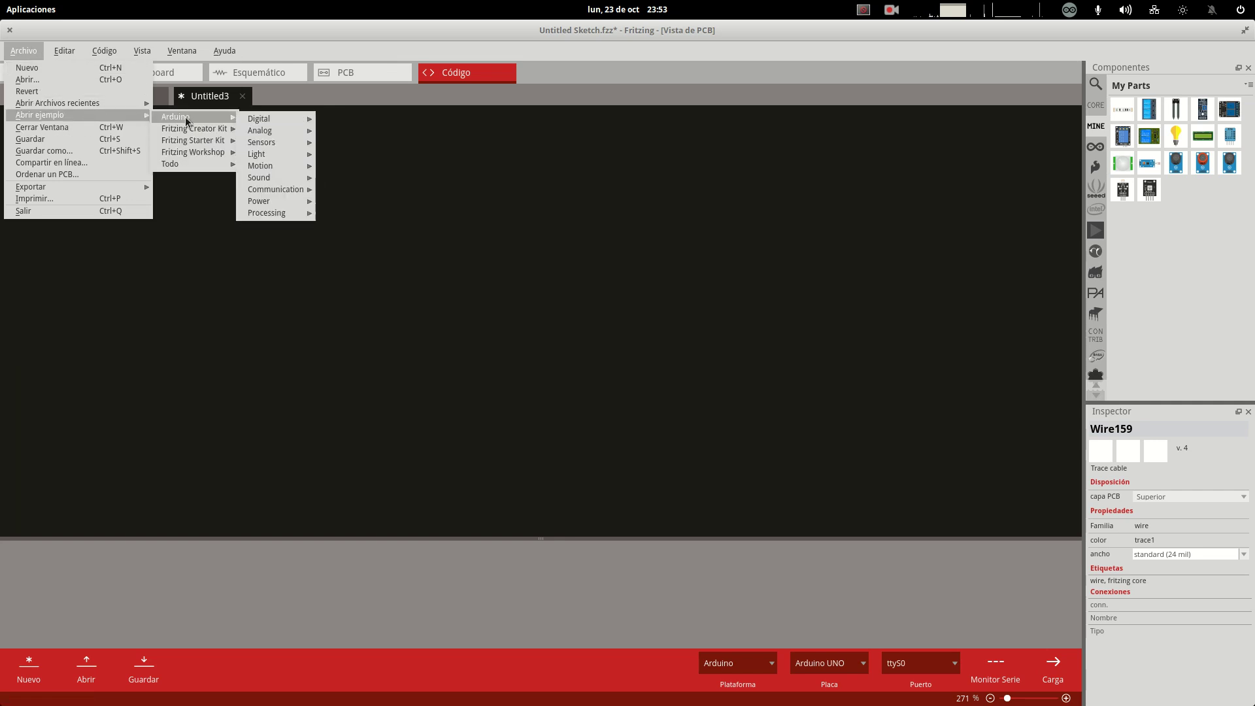
mouse_move(282, 132)
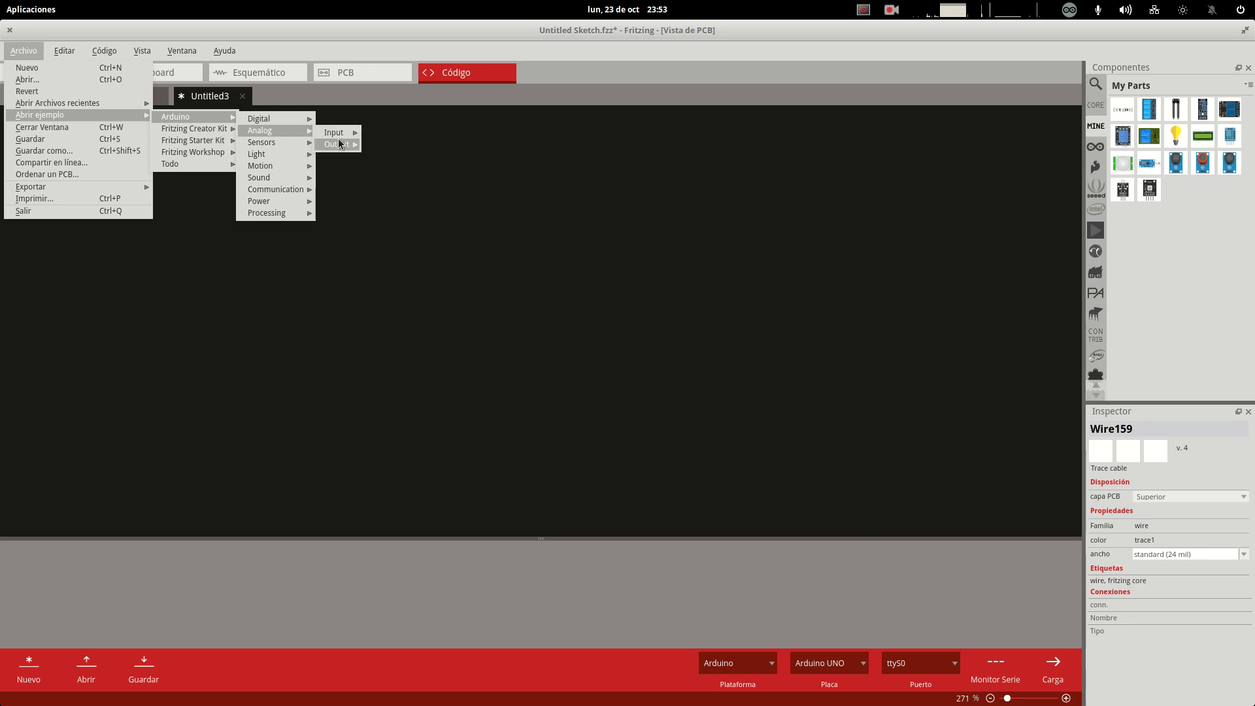
mouse_move(339, 144)
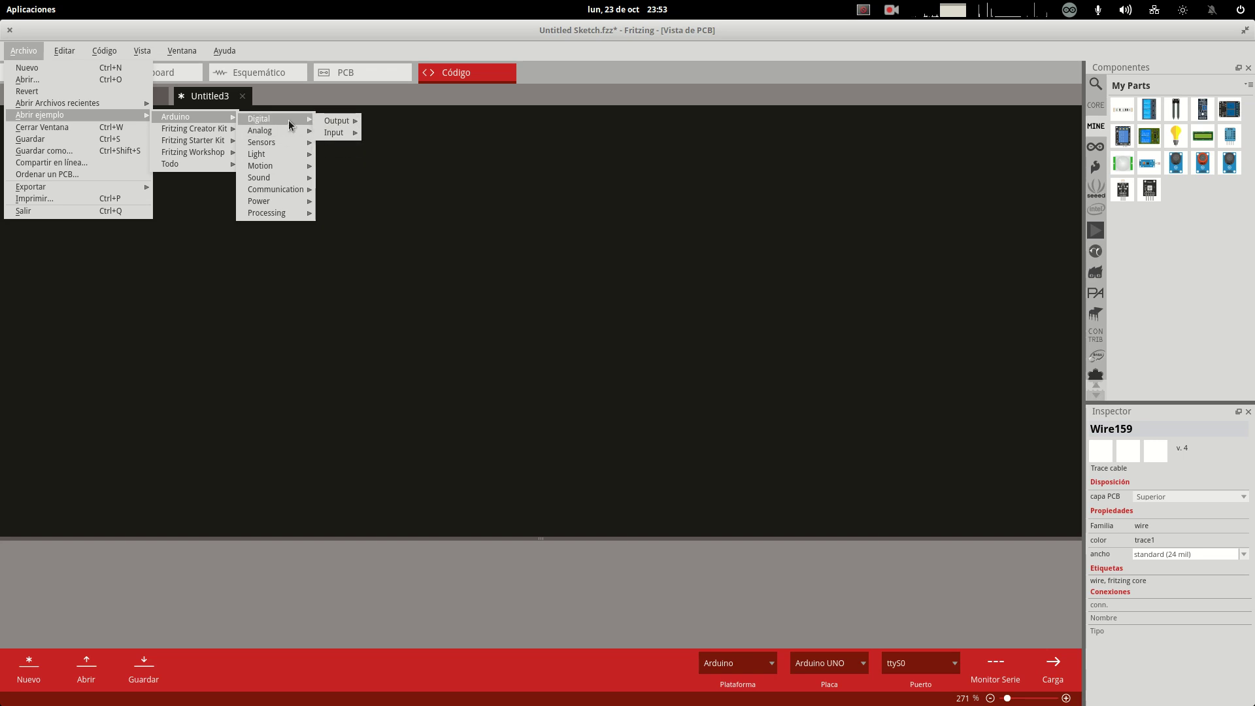
mouse_move(285, 176)
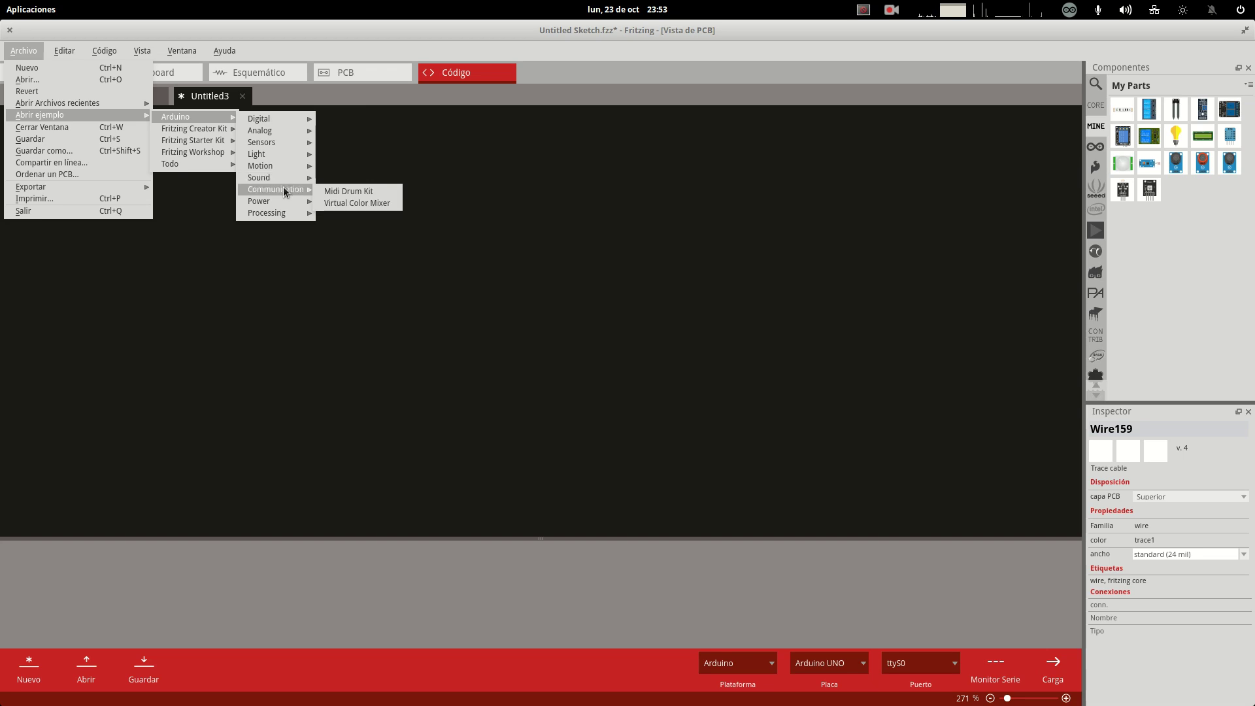
mouse_move(280, 200)
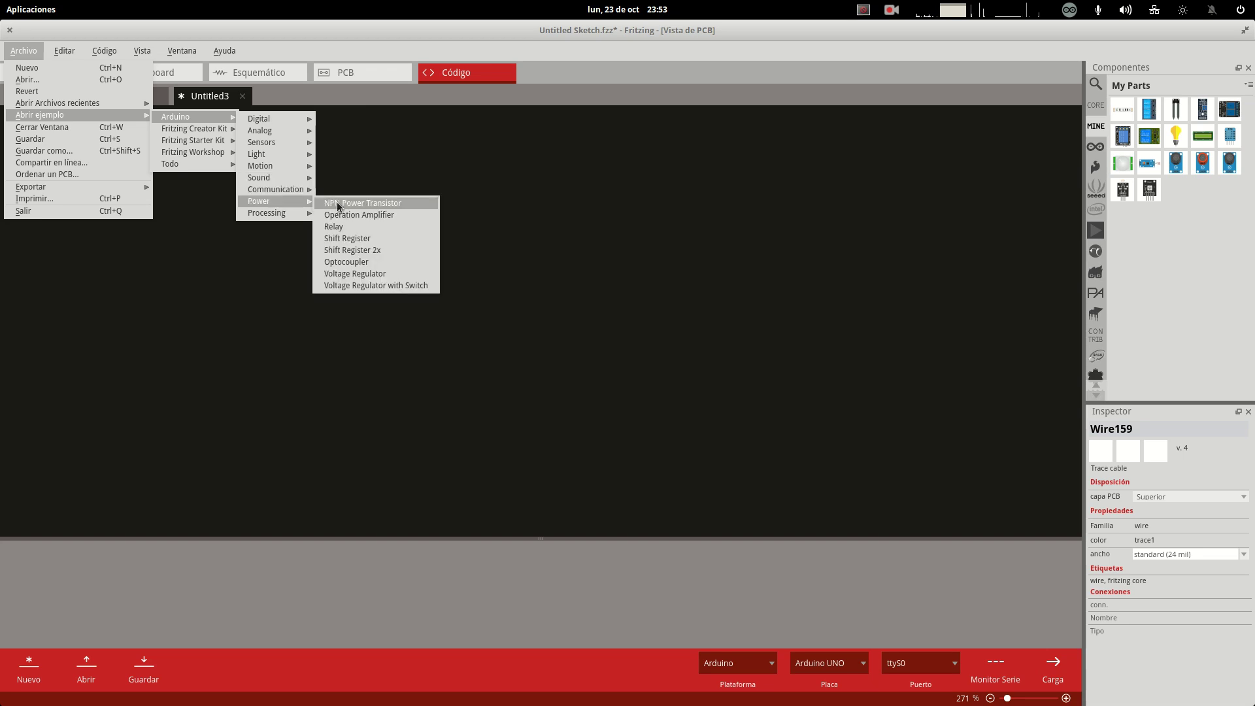
left_click(366, 227)
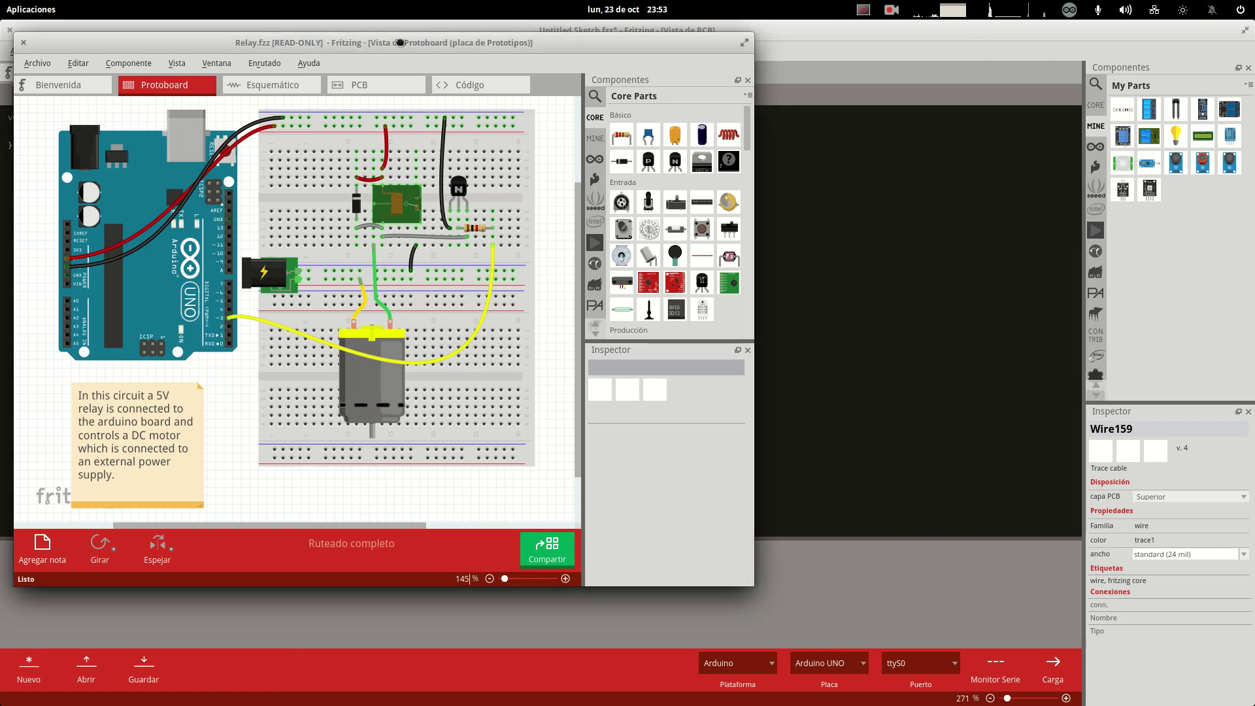
double_click(399, 39)
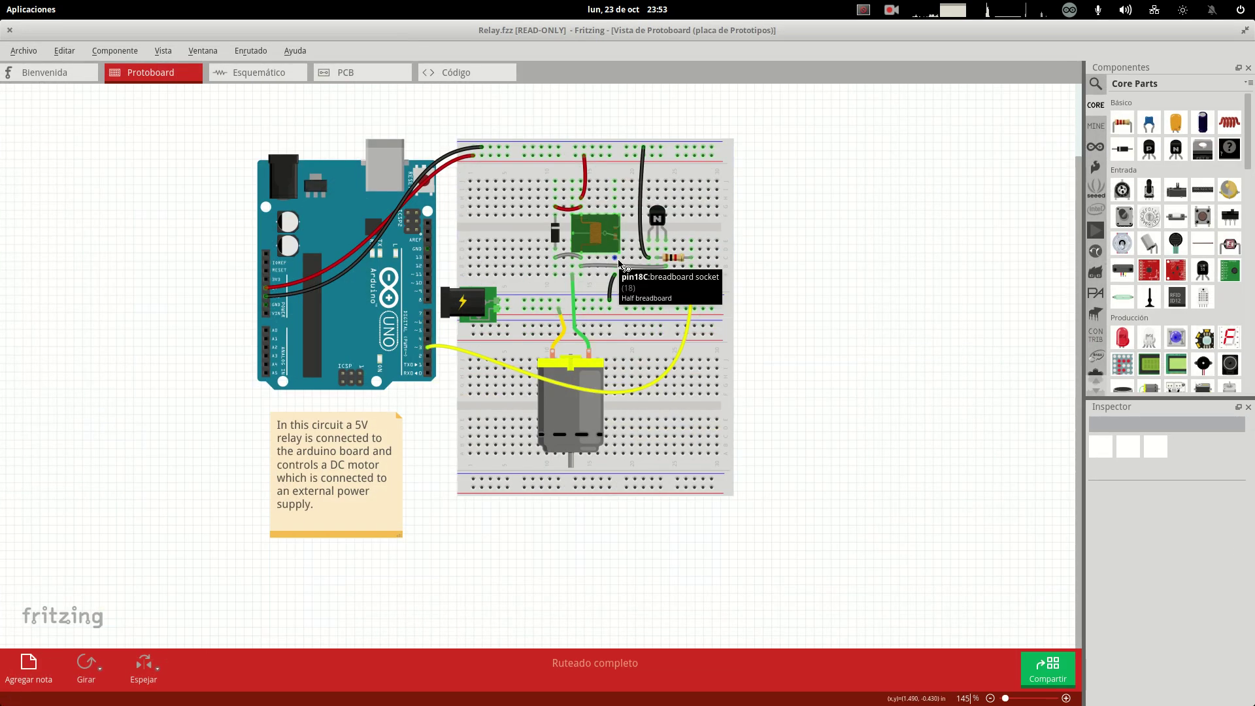
- Examine the Relay example's schematic, PCB, code and breadboard views, ending on the welcome page
left_click(280, 72)
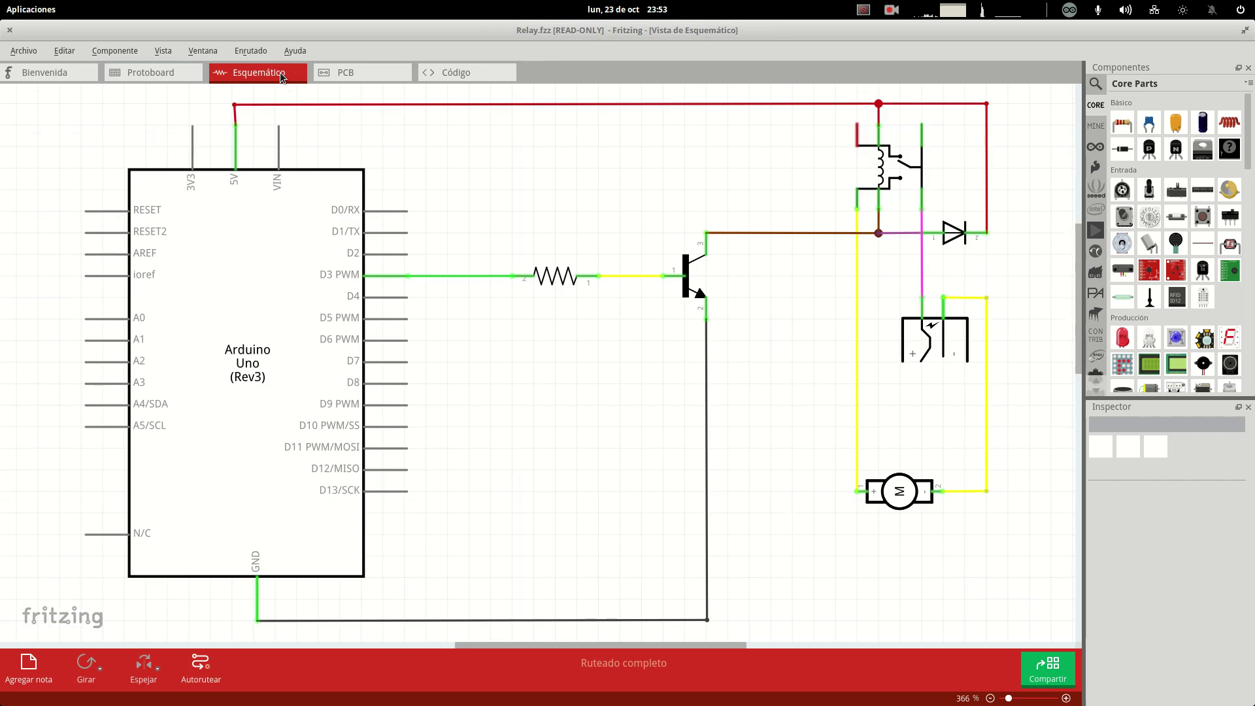
left_click(358, 73)
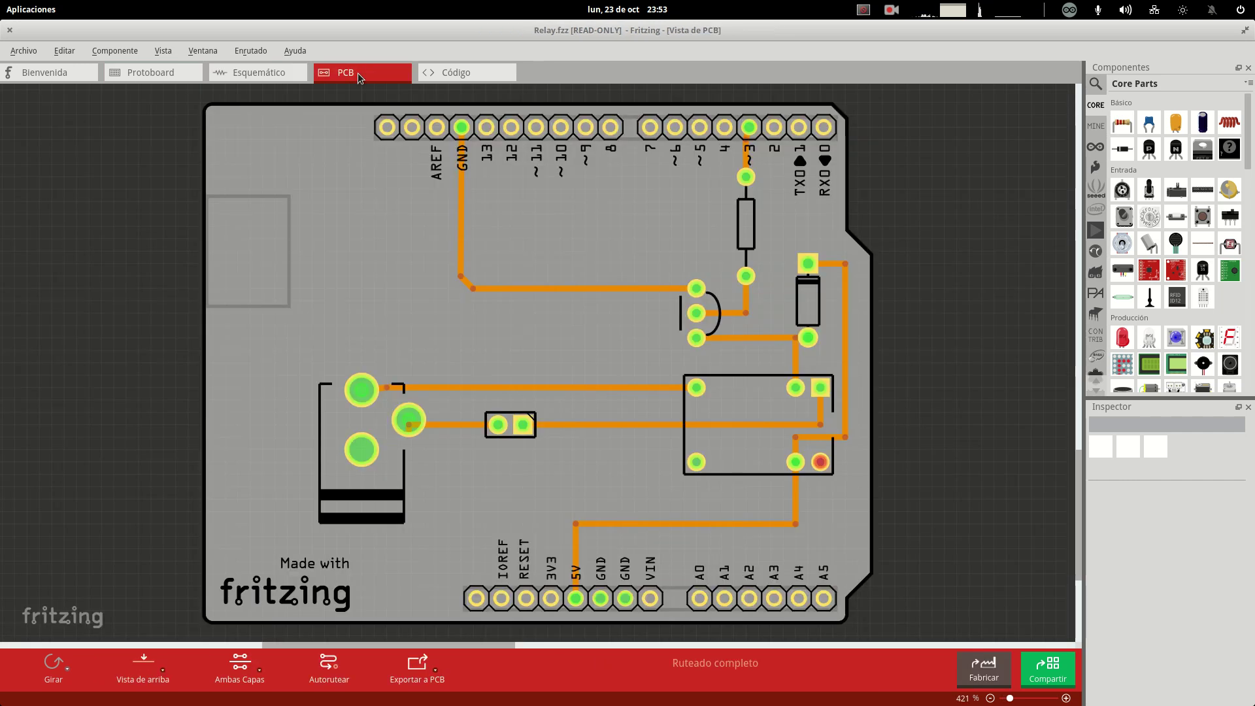
left_click(484, 72)
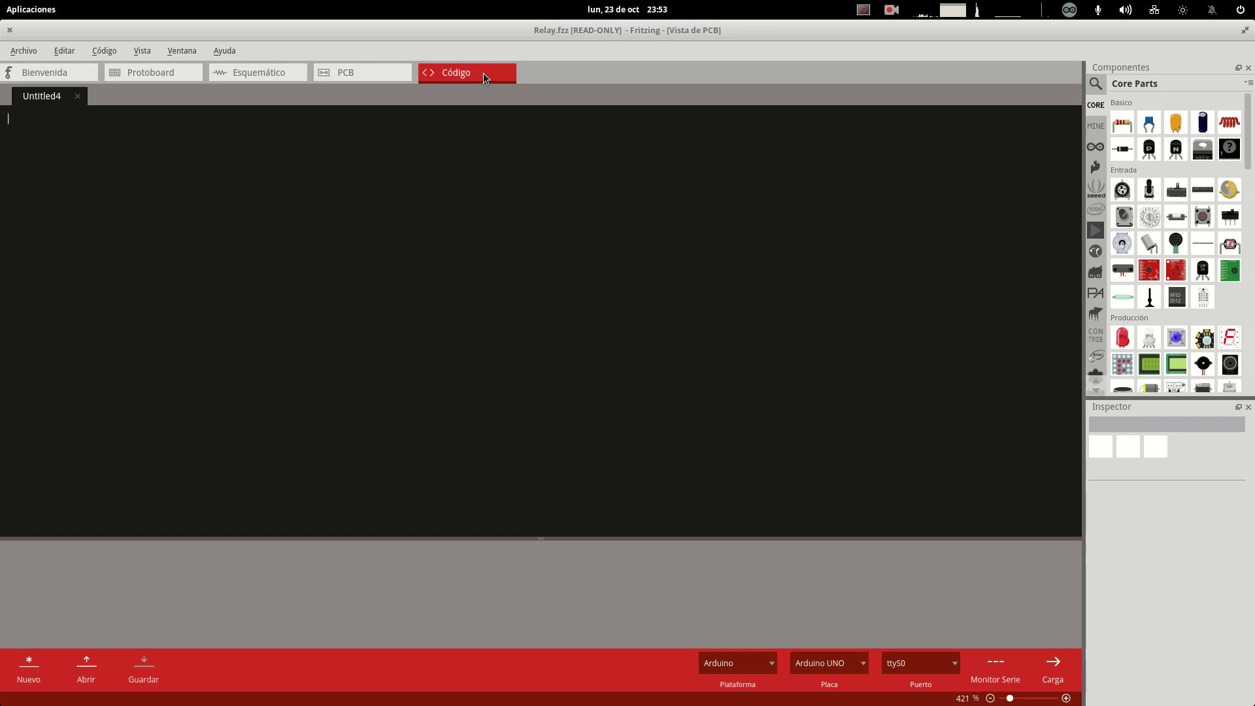
left_click(347, 74)
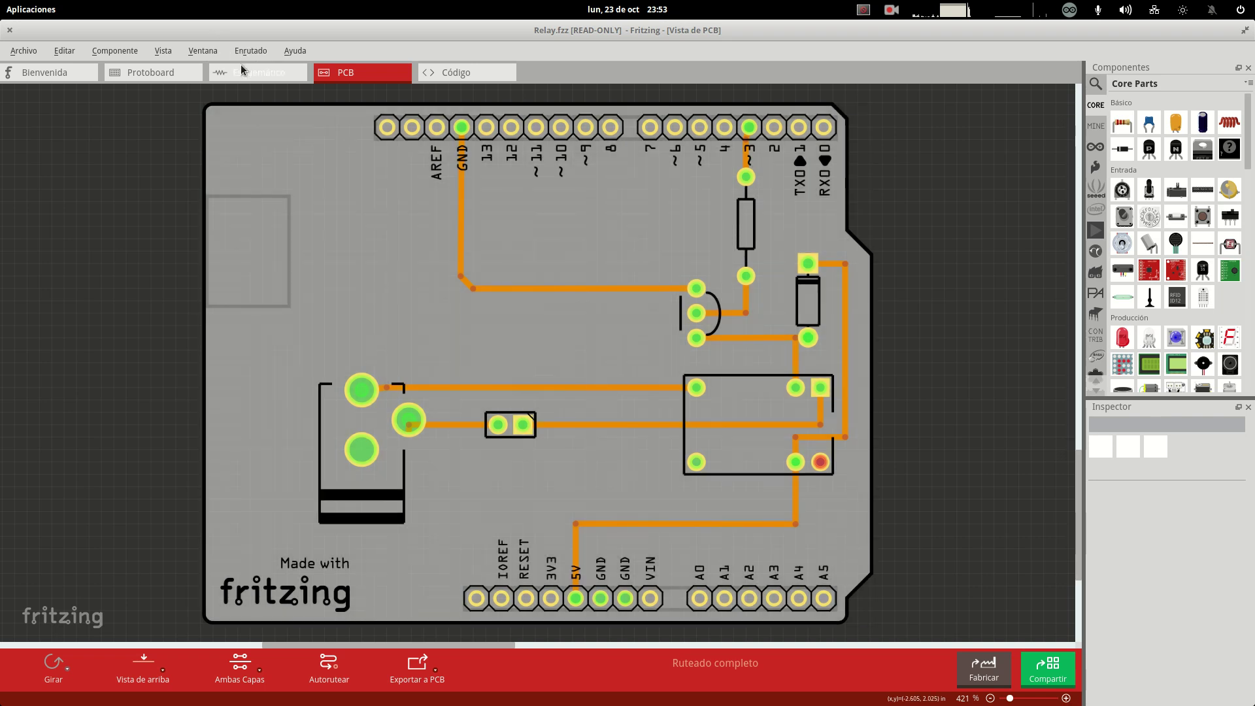
left_click(238, 71)
left_click(154, 74)
left_click(30, 77)
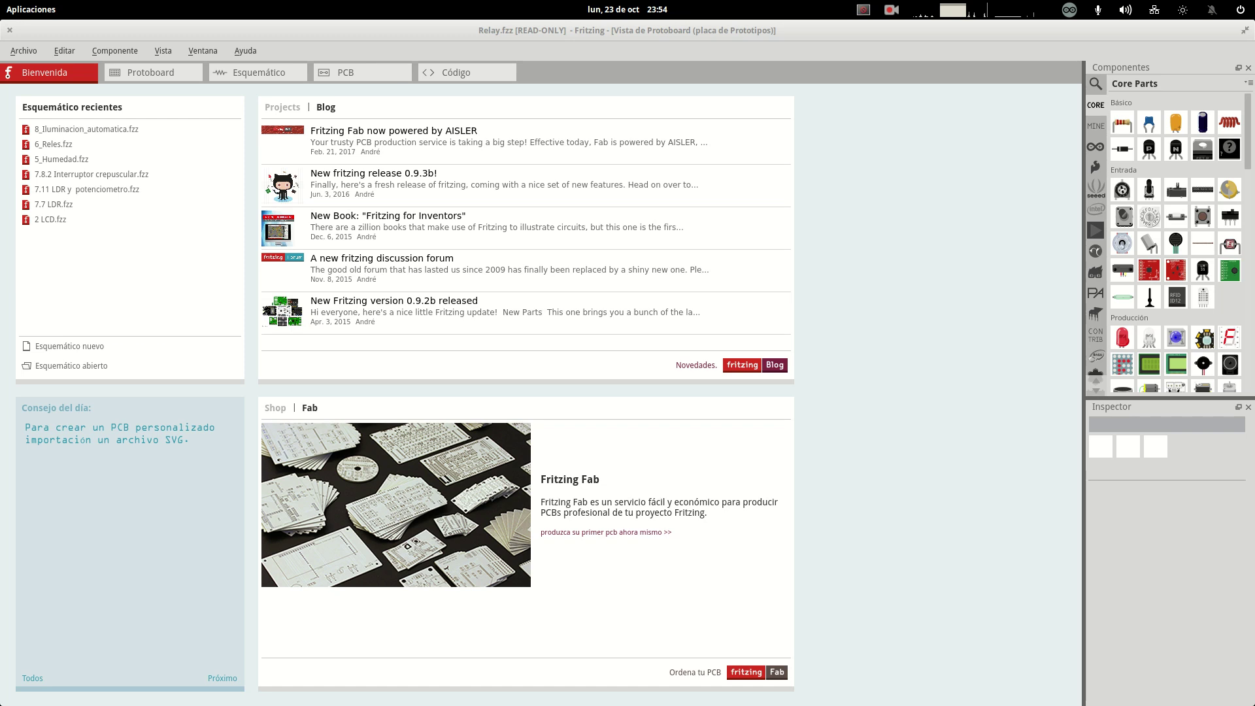
- Leave the Relay example and return to the untitled sketch's breadboard view
left_click(24, 51)
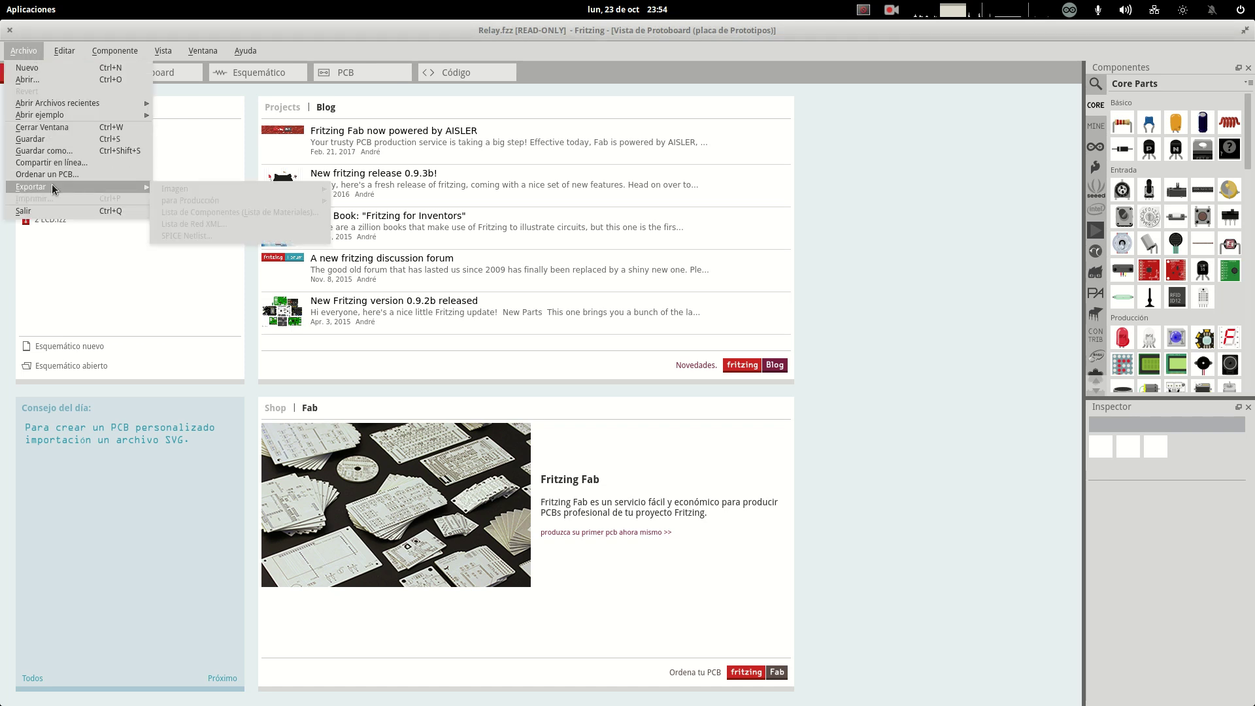
mouse_move(168, 50)
left_click(643, 31)
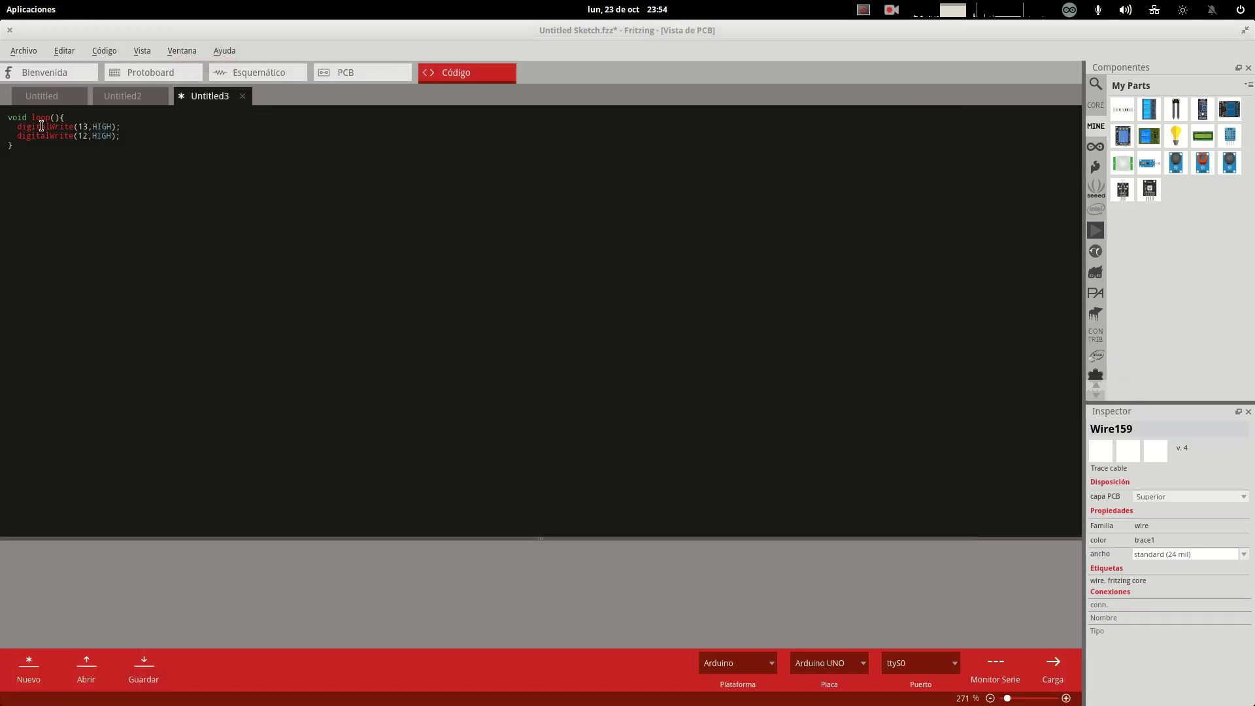
left_click(127, 72)
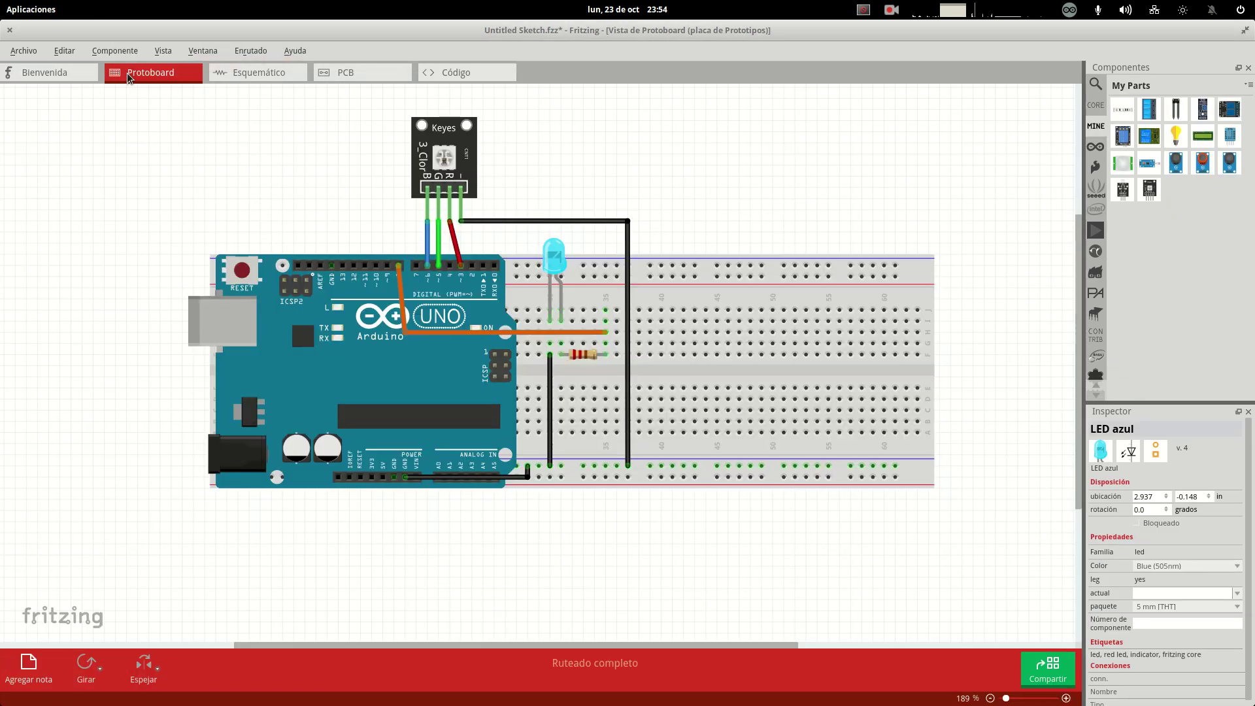
- Examine the sketch's export options, including SPICE Netlist and the production formats up to Extended Gerber (RS-274X)
left_click(23, 51)
mouse_move(86, 189)
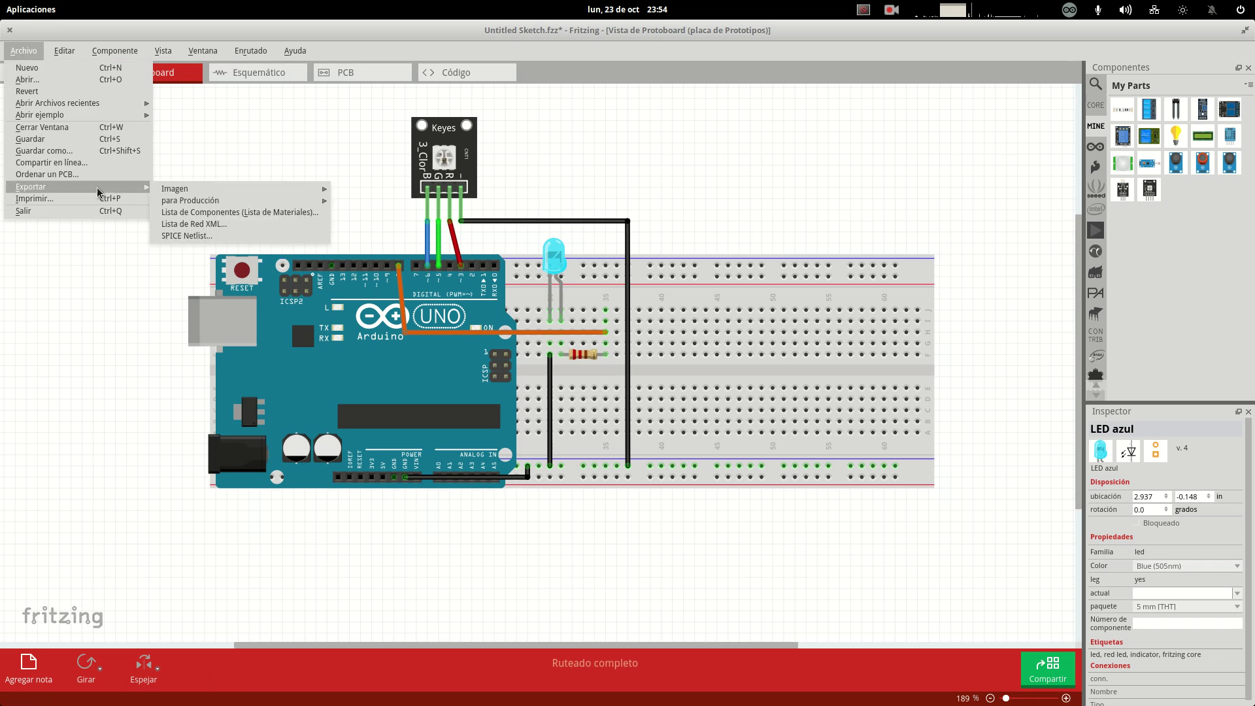
mouse_move(180, 194)
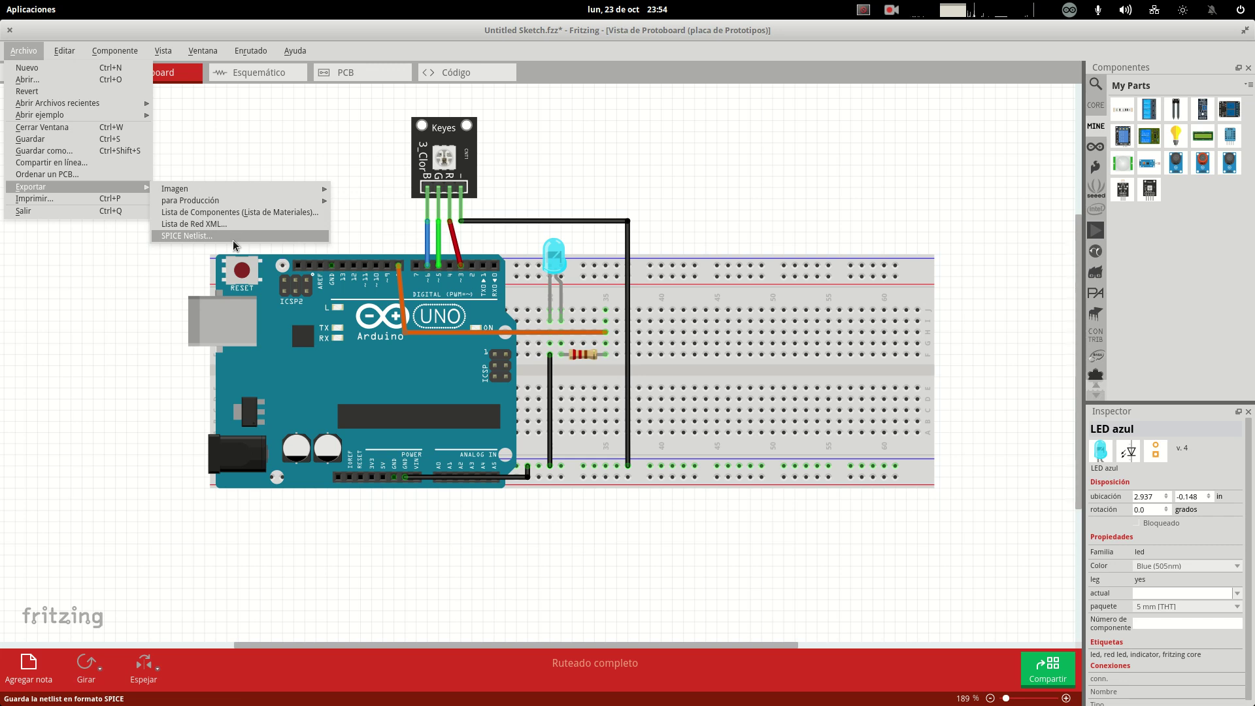
mouse_move(280, 203)
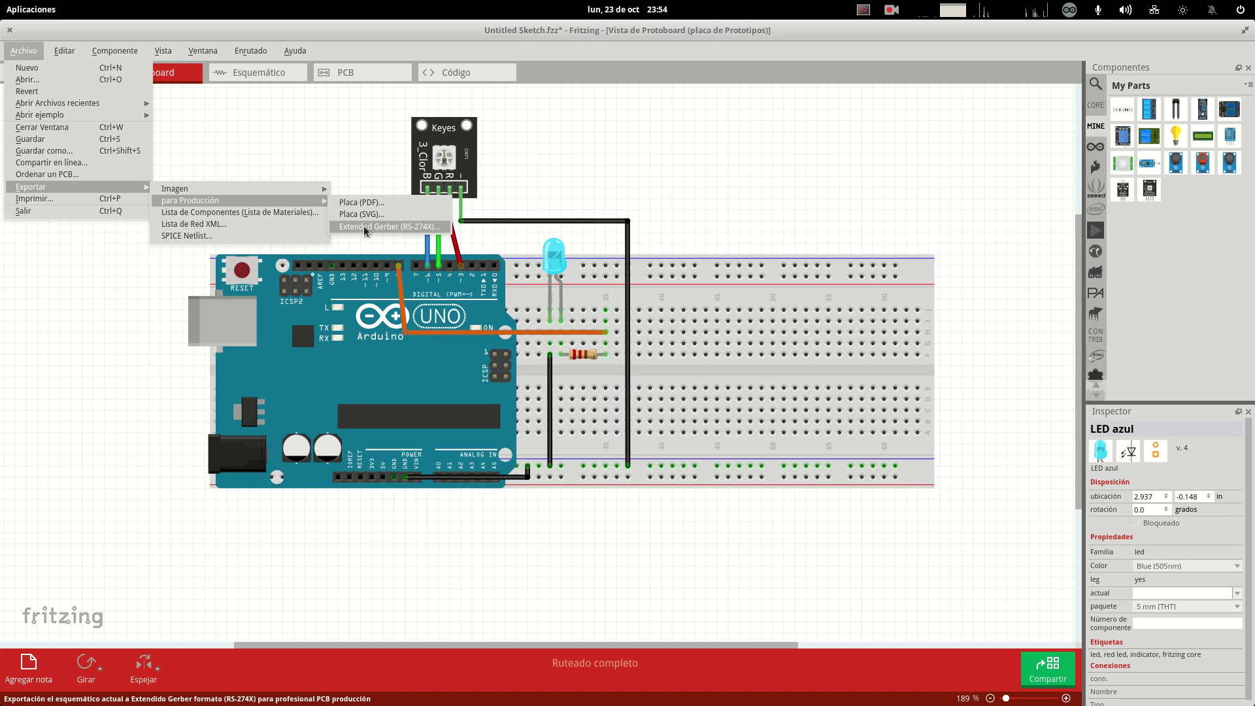
left_click(899, 10)
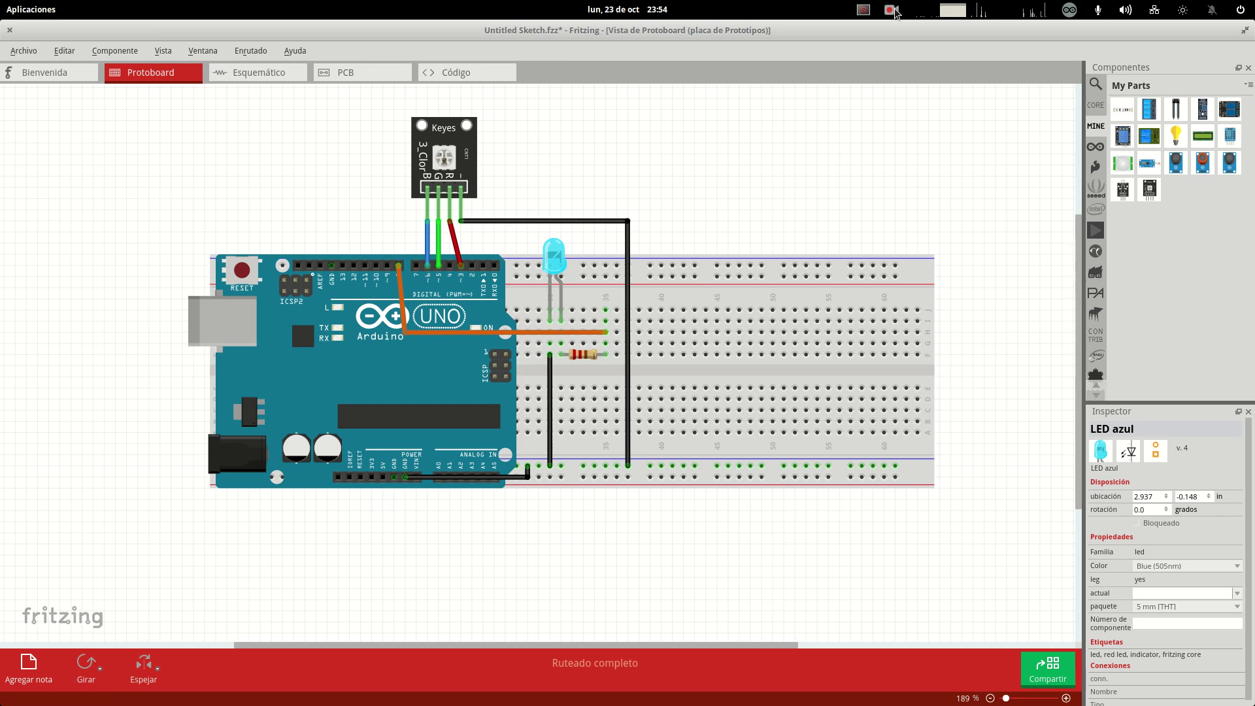